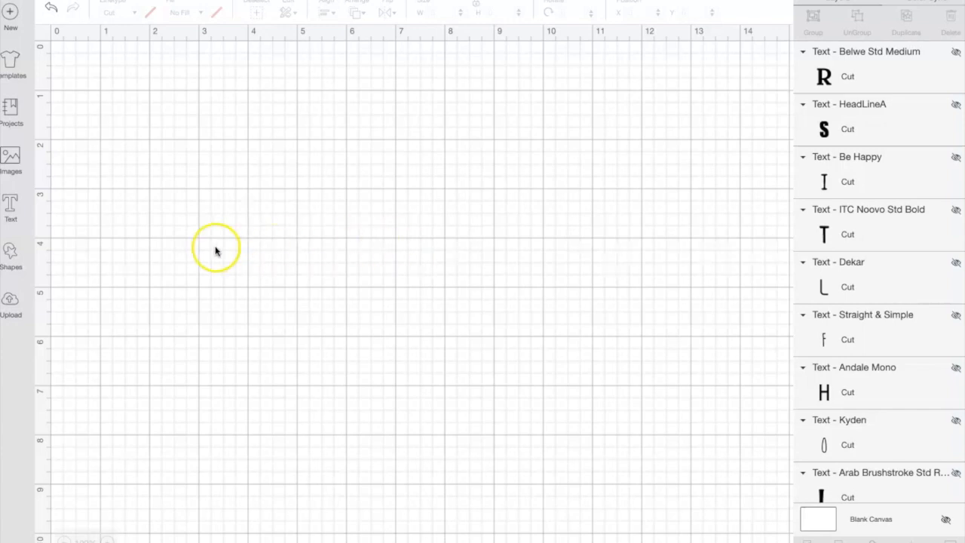
Insert a square shape and set its size to 9 by 9 inches.
click(11, 257)
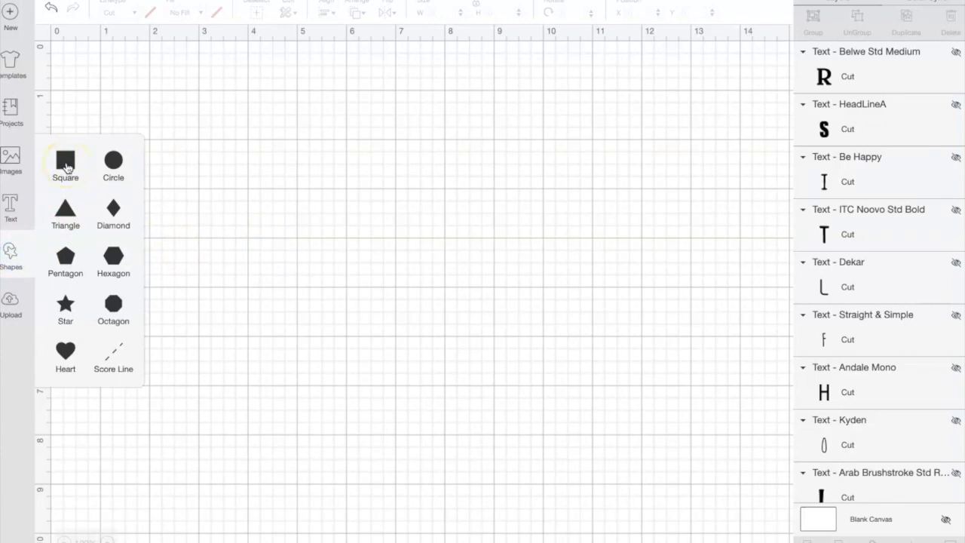
click(66, 166)
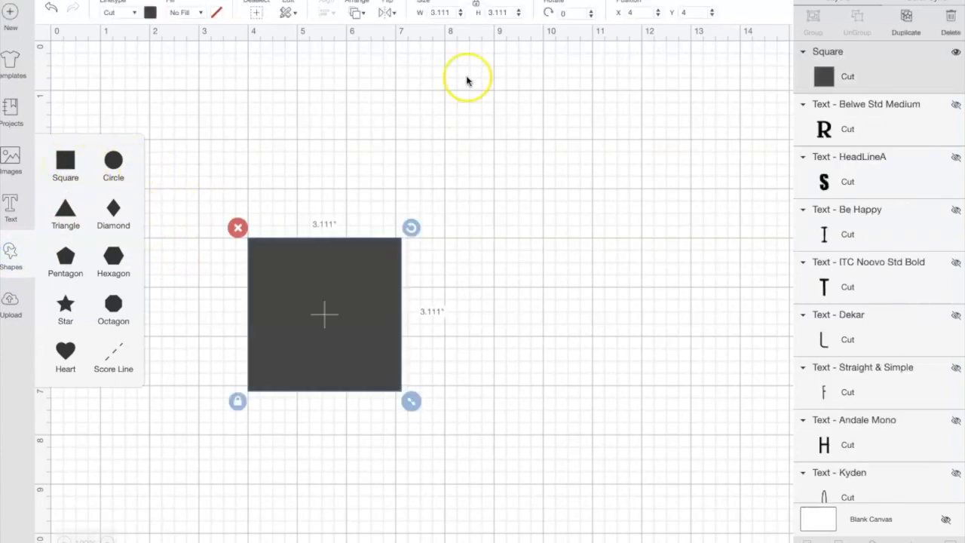
click(421, 14)
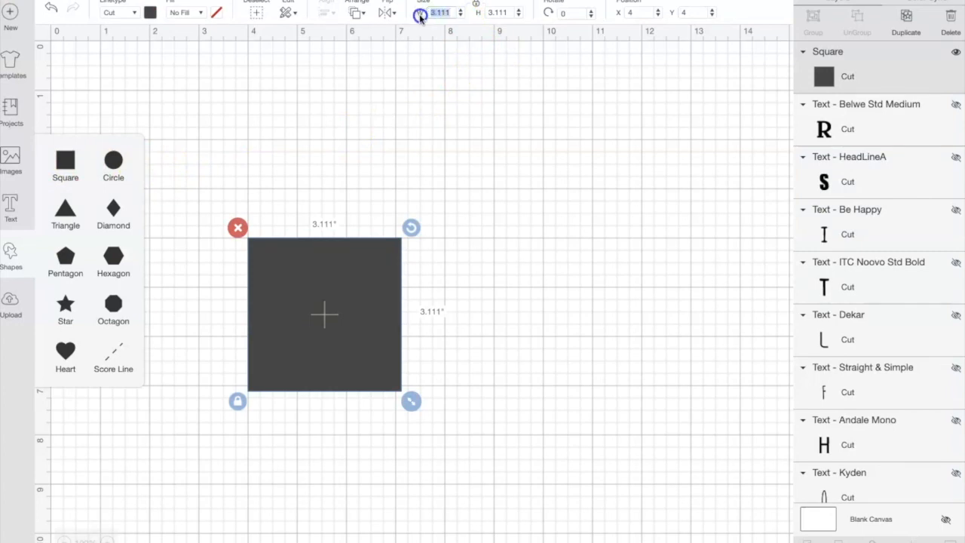
text(9)
key(Return)
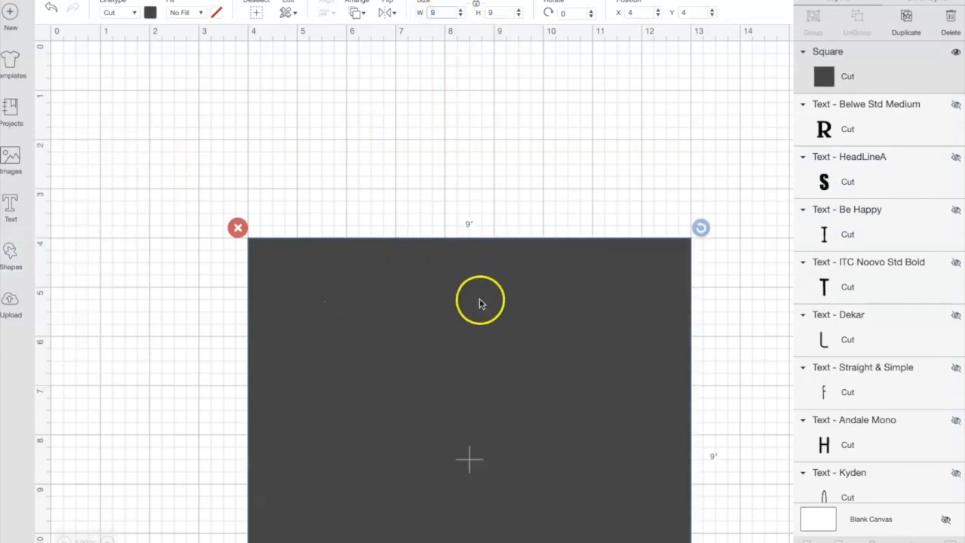
Reposition the 9-inch square on the canvas to about X 5.5, Y 1.1.
click(468, 463)
drag(469, 463, 538, 316)
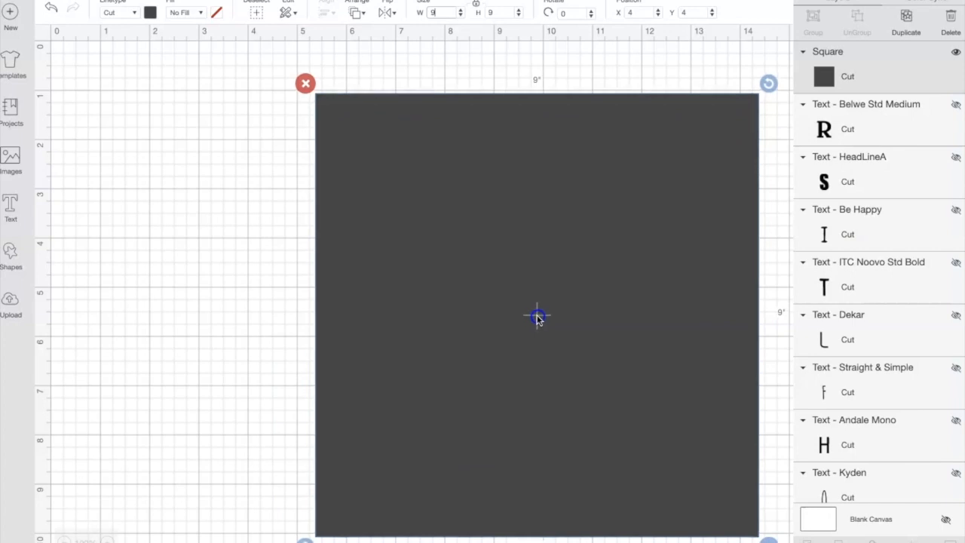
drag(537, 317, 538, 319)
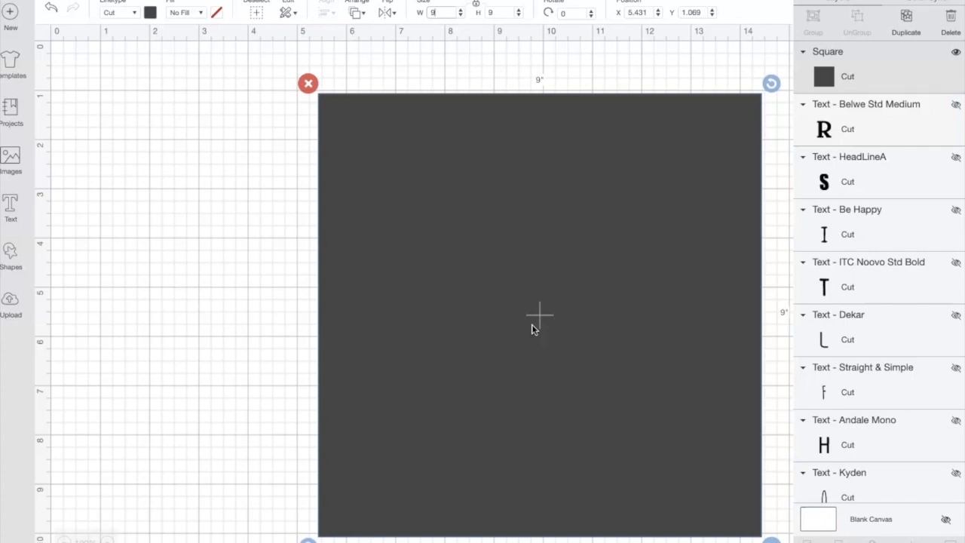
mouse_move(527, 325)
mouse_down()
mouse_move(542, 324)
mouse_move(518, 326)
mouse_up()
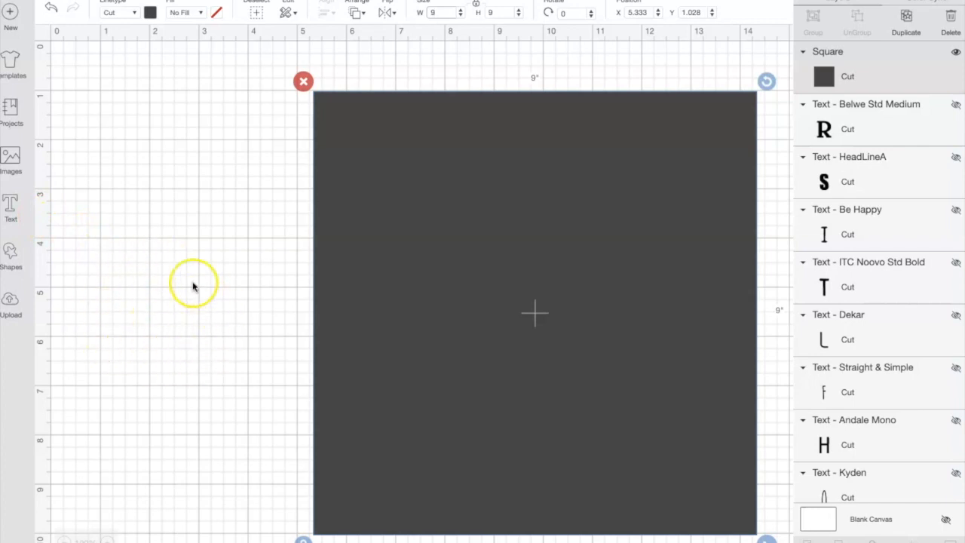
drag(518, 269, 279, 273)
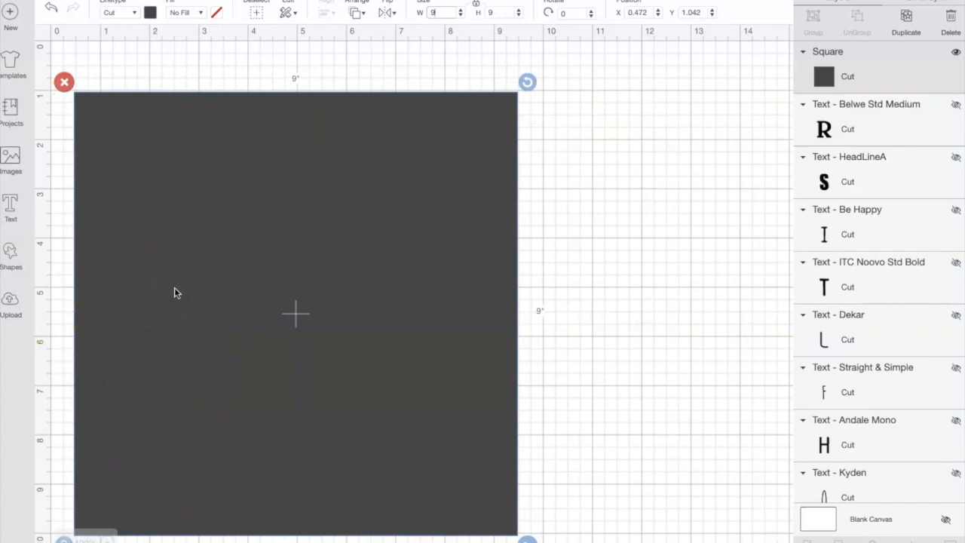
drag(174, 293, 505, 275)
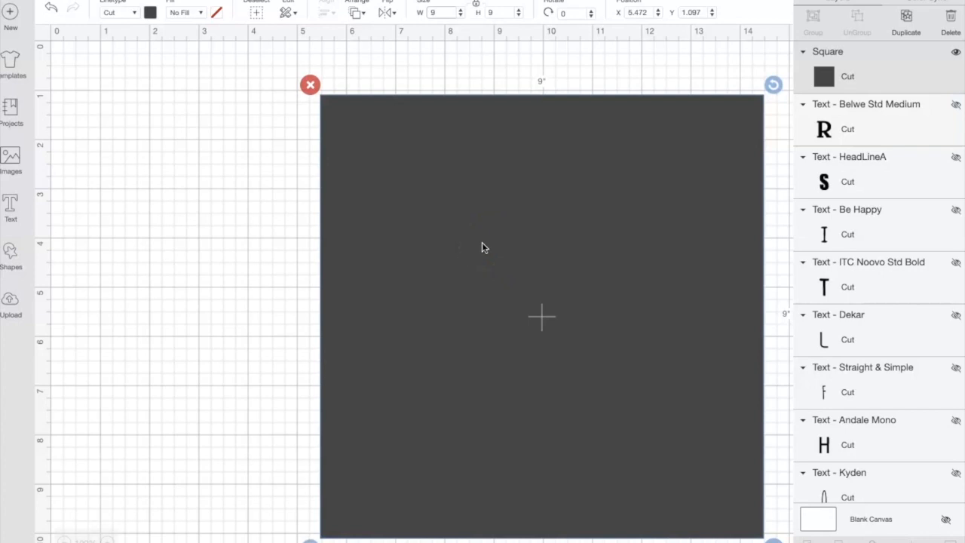
Change the square's material color to bright yellow and deselect it.
click(151, 14)
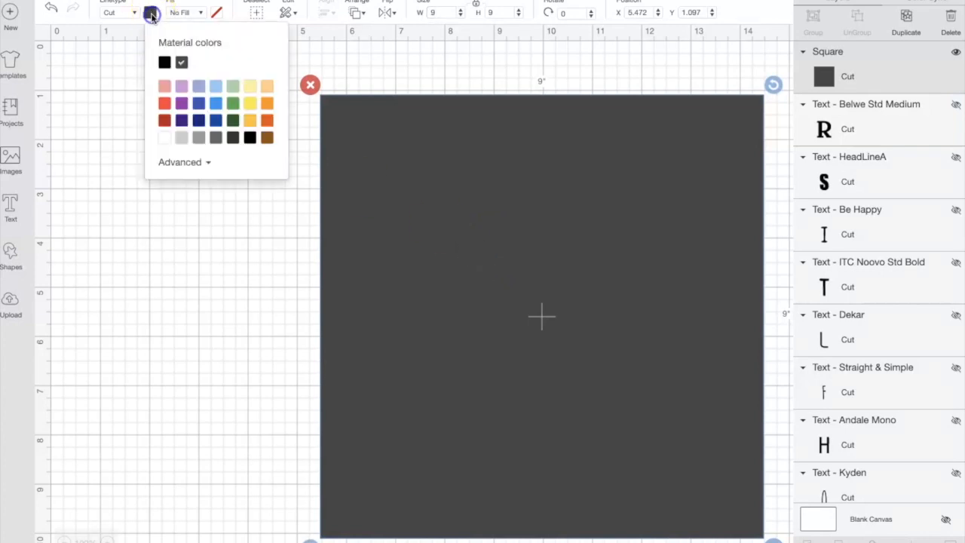
click(253, 110)
click(230, 225)
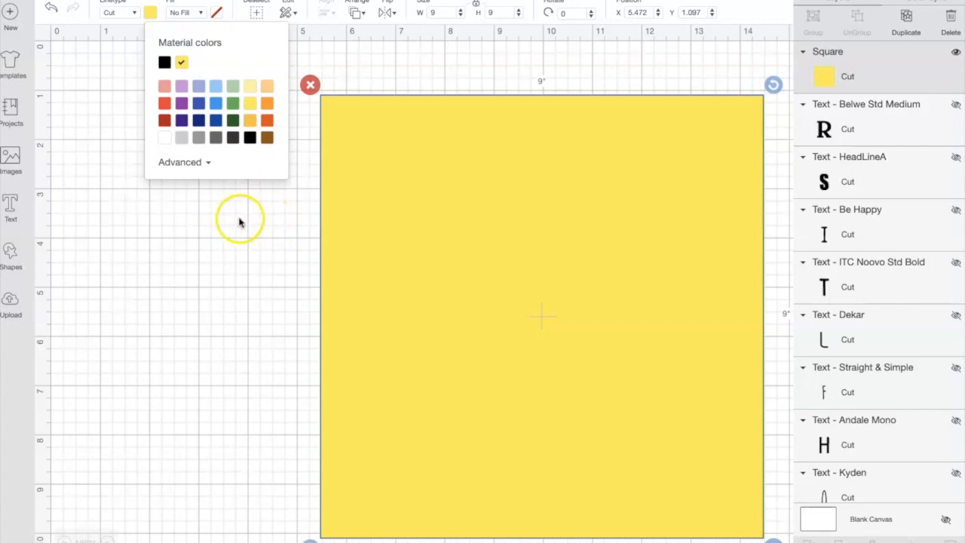
click(239, 220)
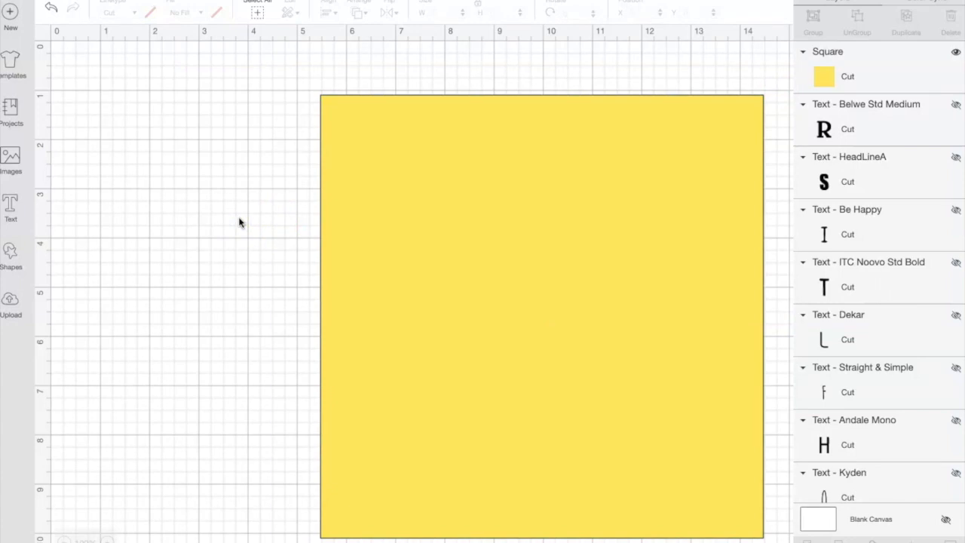
Add the text TEACHER and place it on the yellow square at about X 9, Y 4.6.
click(12, 208)
text(TEACHER)
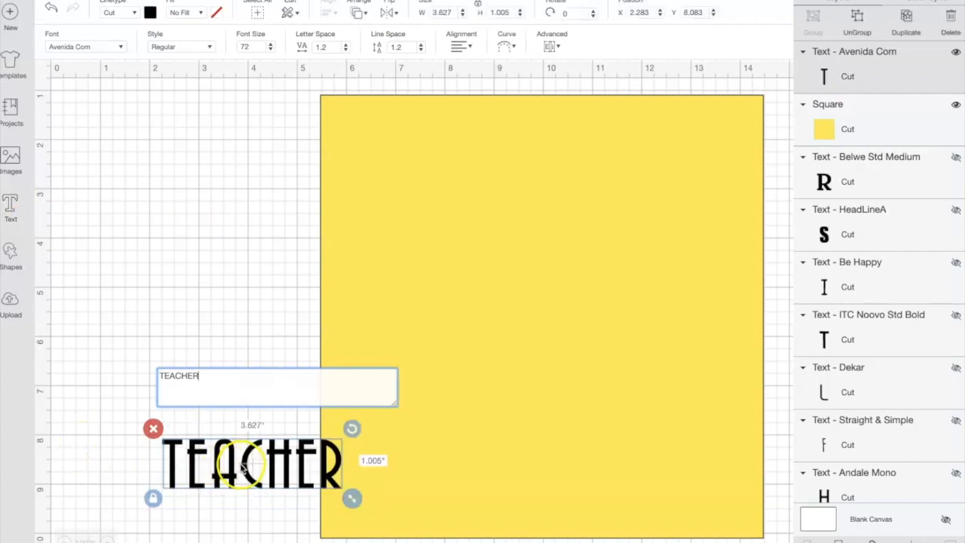
click(241, 461)
click(259, 463)
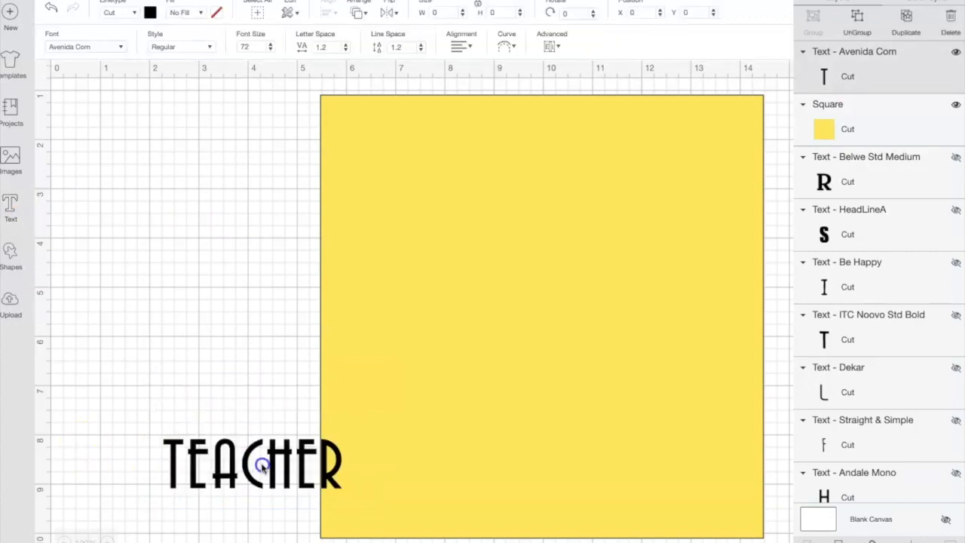
click(280, 453)
click(245, 462)
drag(245, 461, 573, 285)
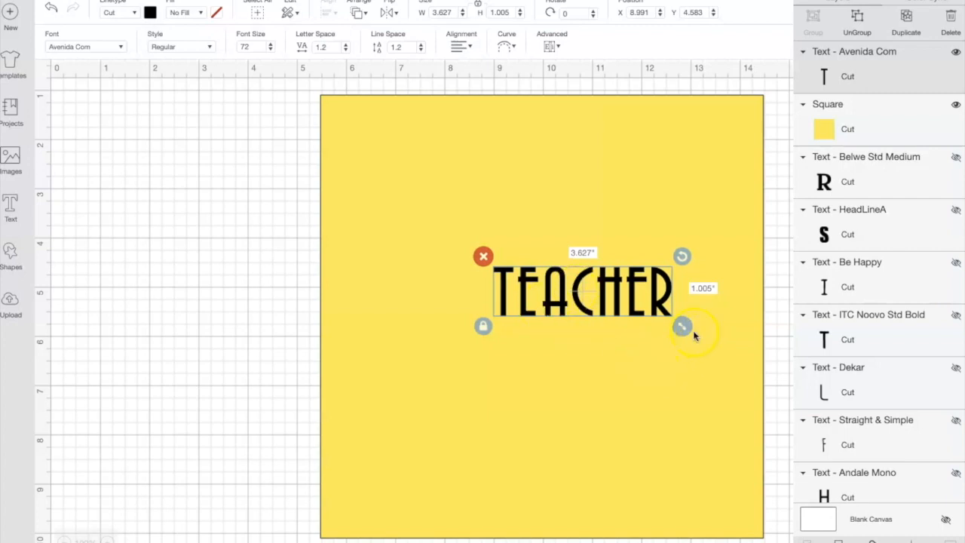
Enlarge TEACHER to about 5.1 inches wide and, with proportions unlocked, 1.6 inches tall, relock it and position it at about X 8.2, Y 4.5.
drag(682, 327, 754, 377)
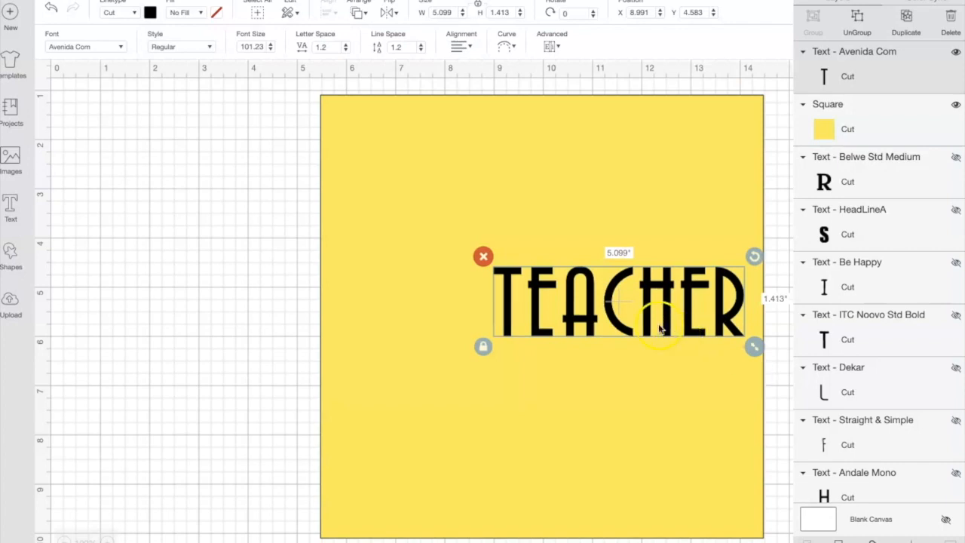
drag(616, 302, 581, 301)
click(447, 347)
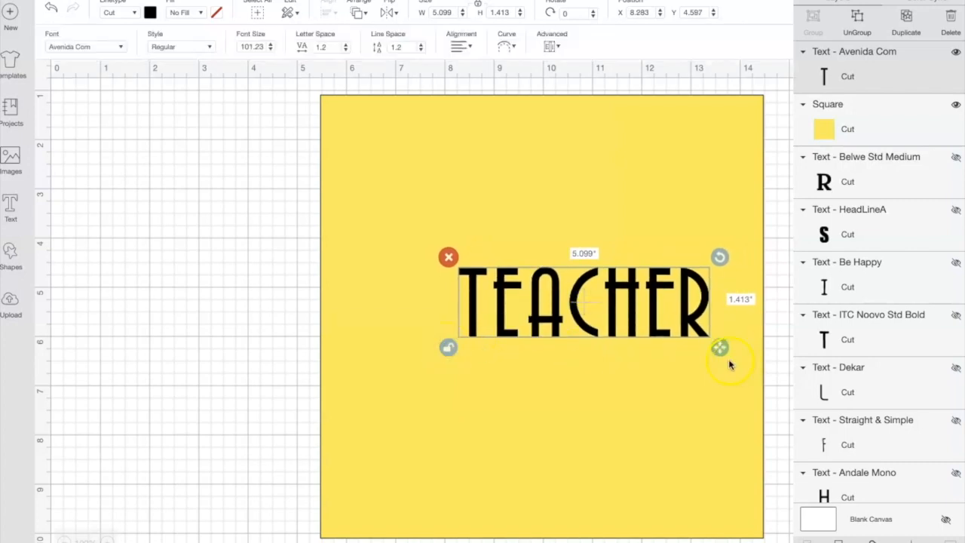
drag(718, 356, 718, 363)
click(449, 357)
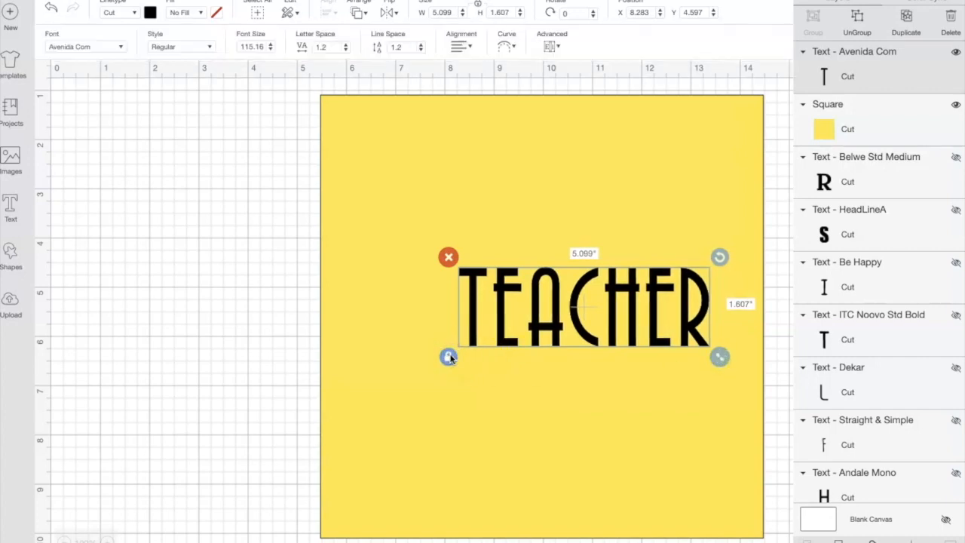
drag(581, 305, 579, 304)
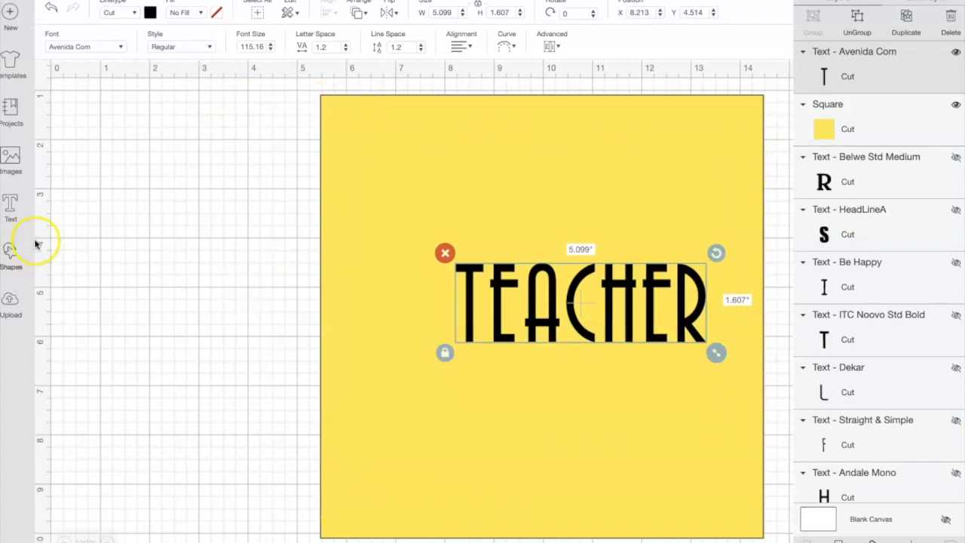
Add the text CLASSROOM, shrink it to about 2.5 inches wide and place it above TEACHER on the square.
click(12, 207)
text(C)
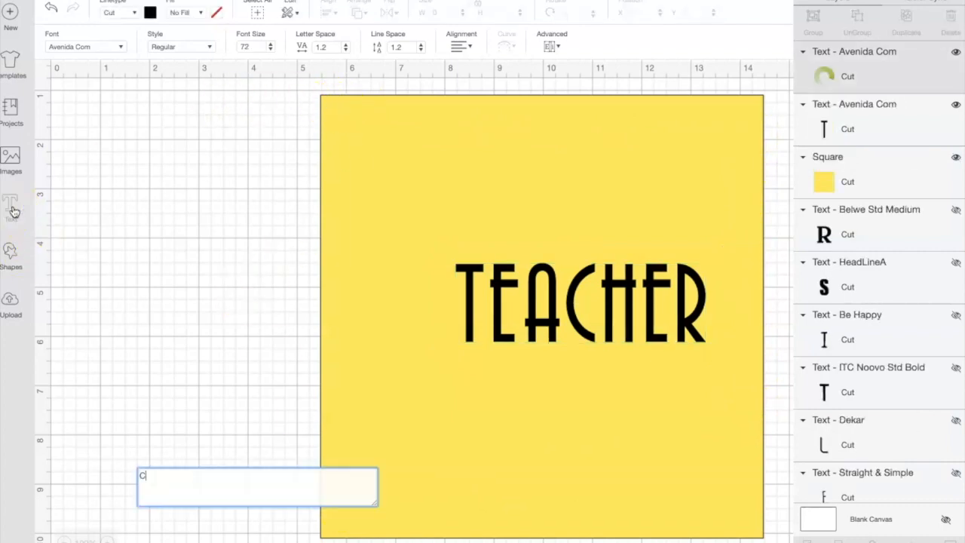
text(LASSROOM)
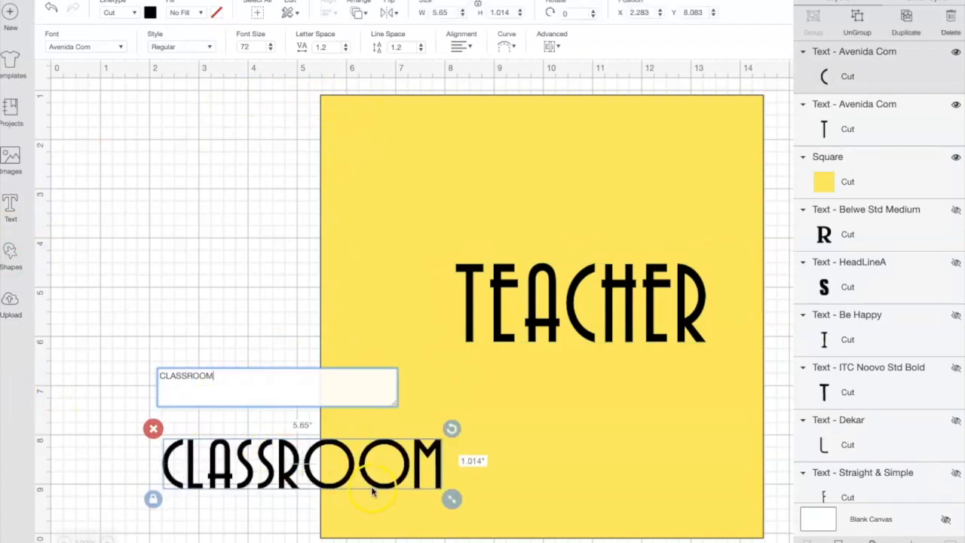
drag(449, 499, 301, 476)
drag(220, 456, 429, 180)
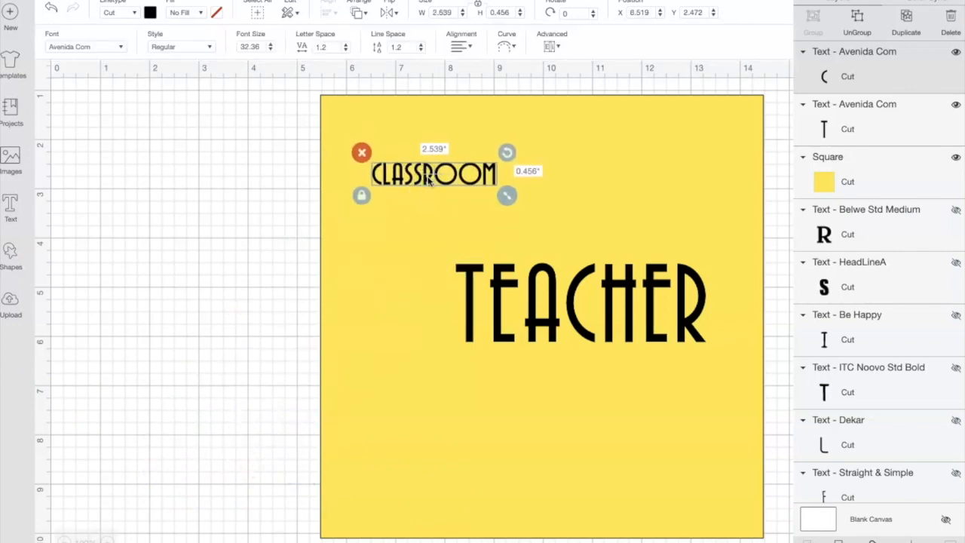
click(433, 175)
click(417, 181)
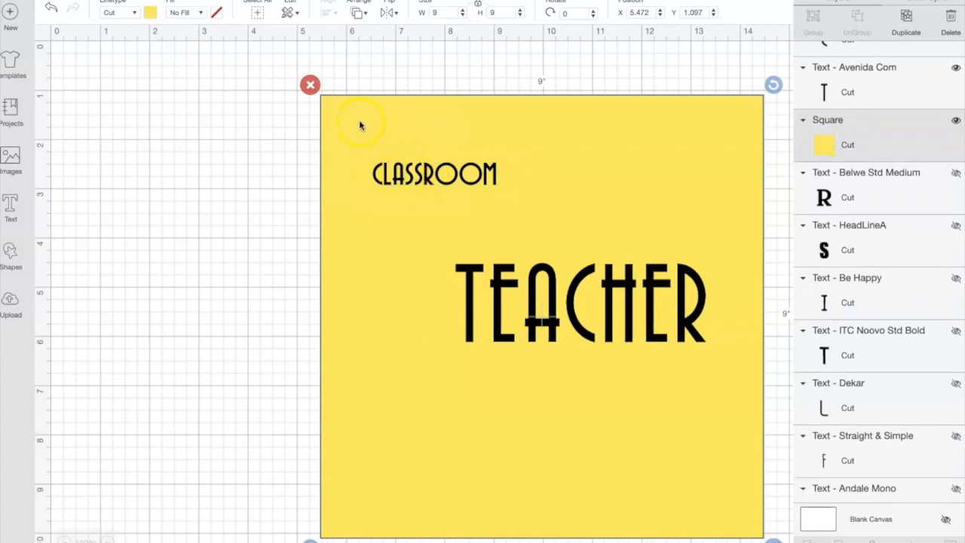
Shift the square to about X 5.7, and fit CLASSROOM into its upper-left corner at about 3 inches wide.
mouse_move(577, 147)
mouse_down()
mouse_move(556, 112)
mouse_move(572, 150)
mouse_move(585, 140)
mouse_up()
click(413, 176)
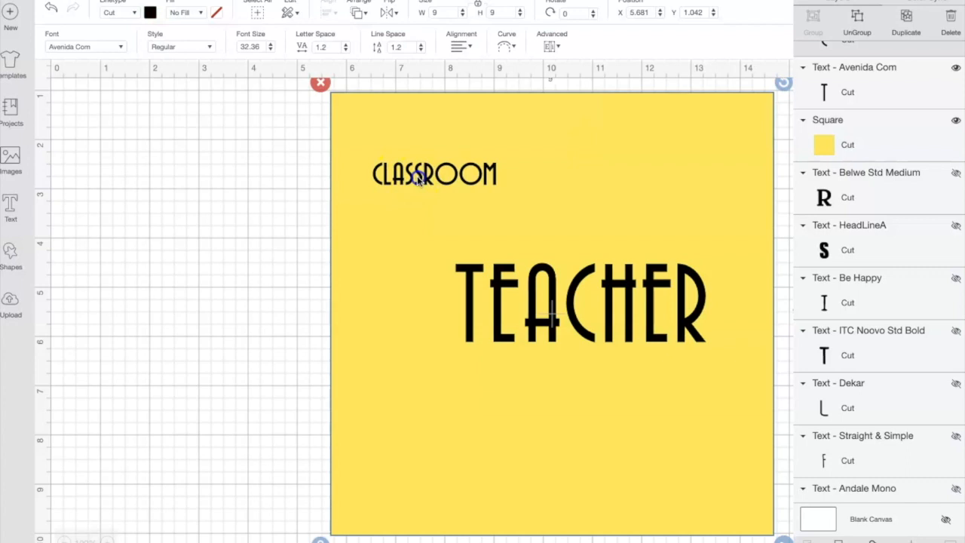
drag(419, 177, 380, 108)
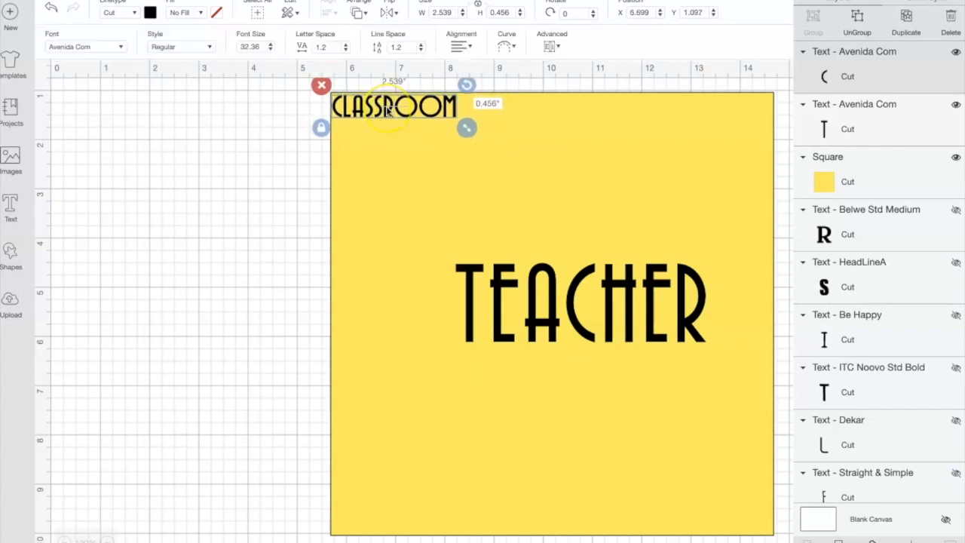
drag(465, 125, 491, 132)
click(486, 132)
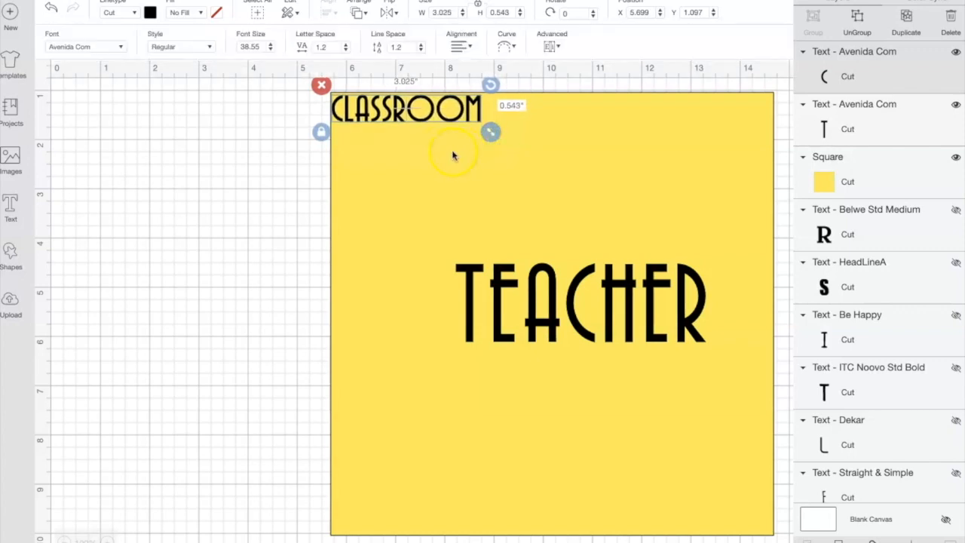
click(564, 149)
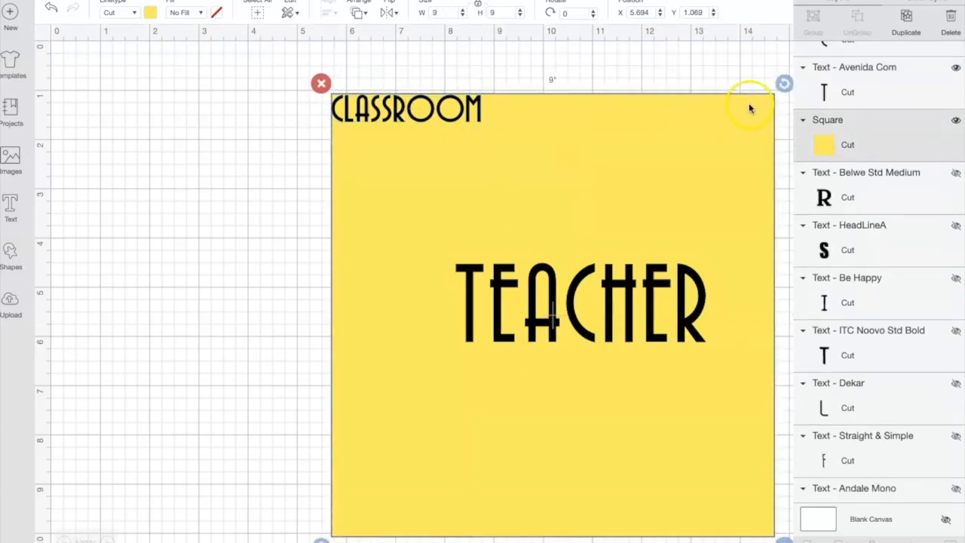
Add the text STUDENTS and rotate it 90 degrees.
click(12, 207)
text(STUE)
key(BackSpace)
text(DENTS)
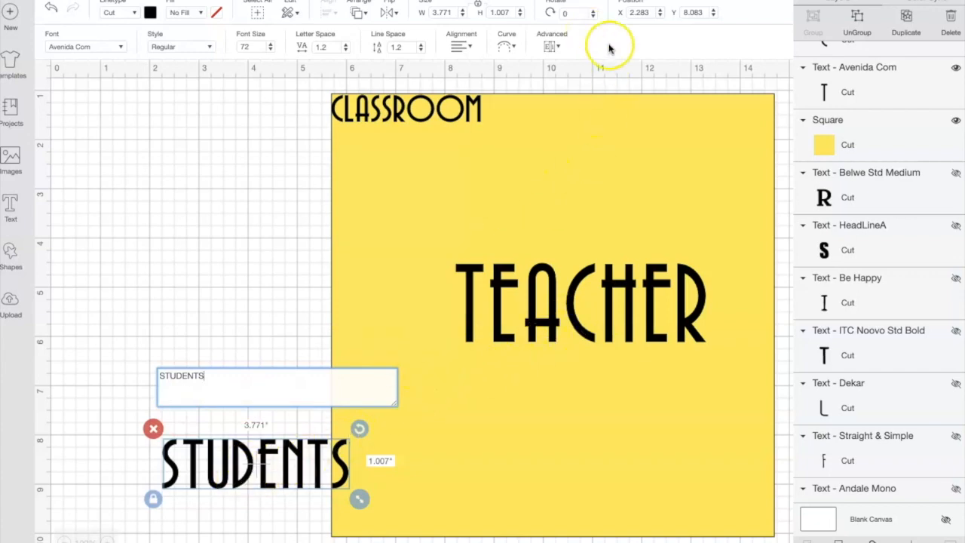
click(557, 14)
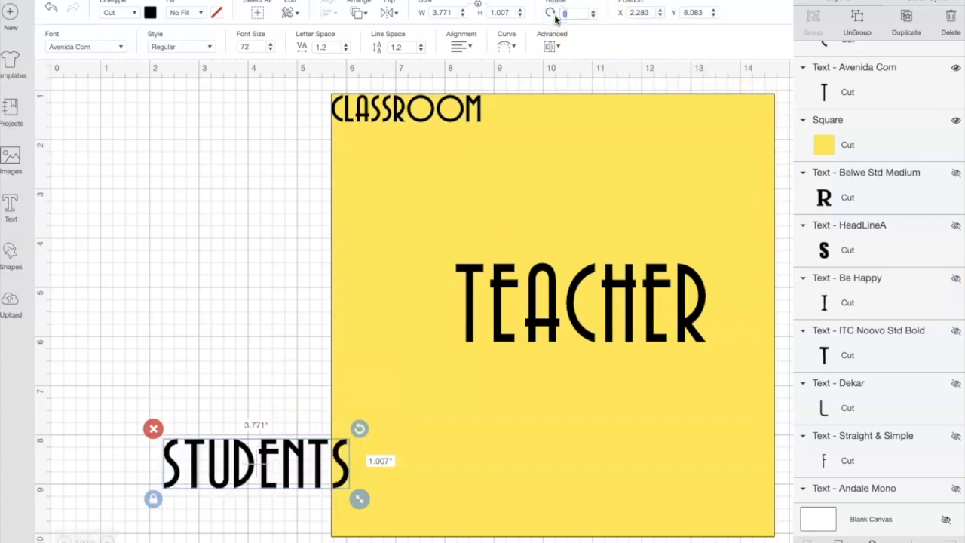
text(90)
key(Return)
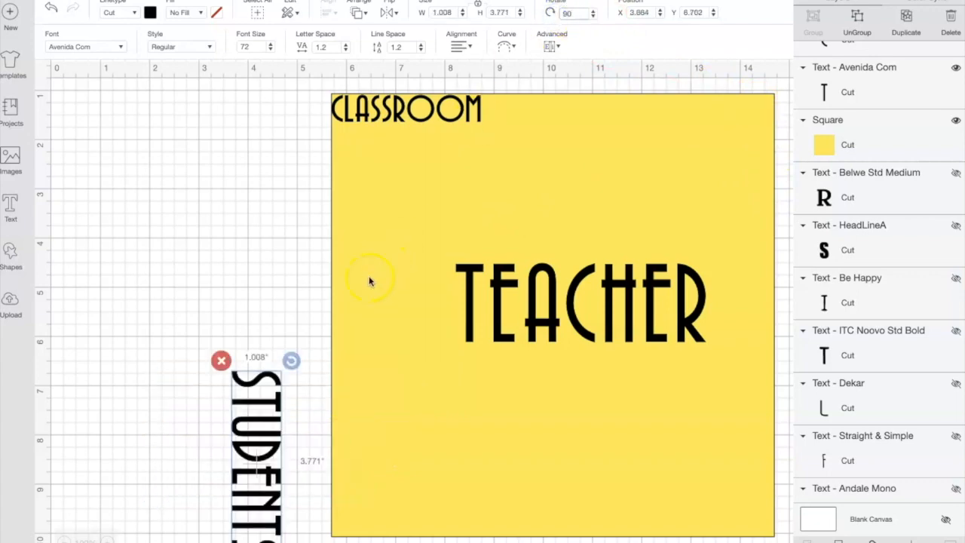
Move STUDENTS into the square's upper-right corner and shrink it to about 0.85 by 3.2 inches.
click(255, 465)
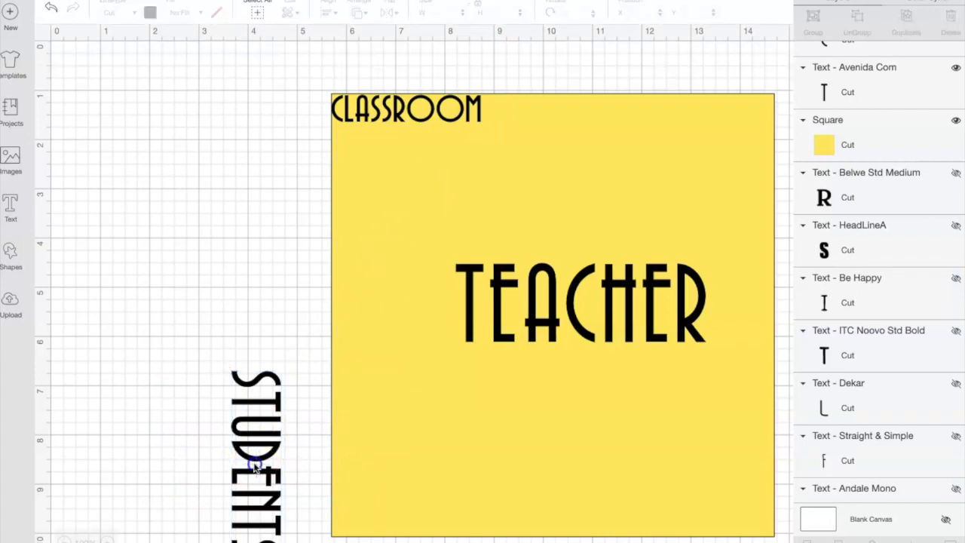
click(265, 435)
drag(267, 428, 847, 142)
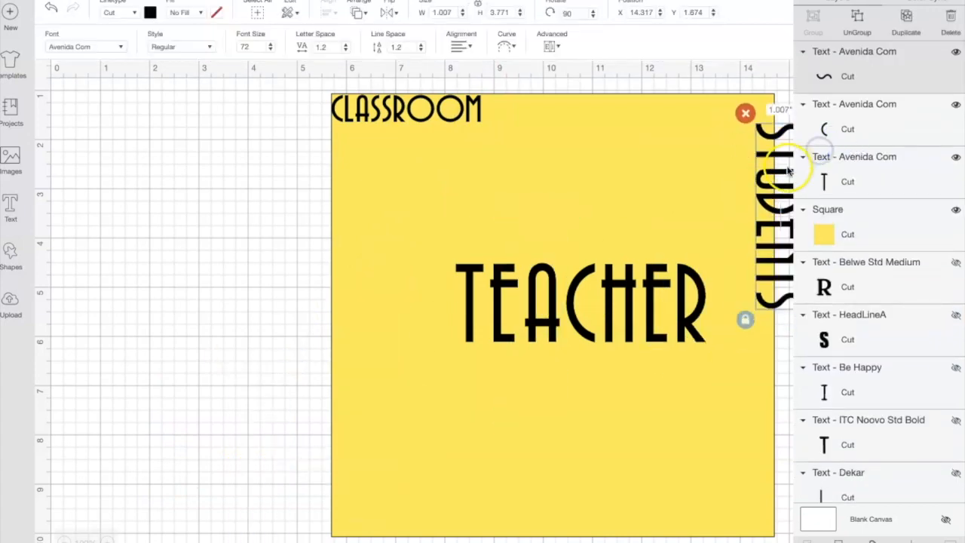
drag(780, 175, 739, 142)
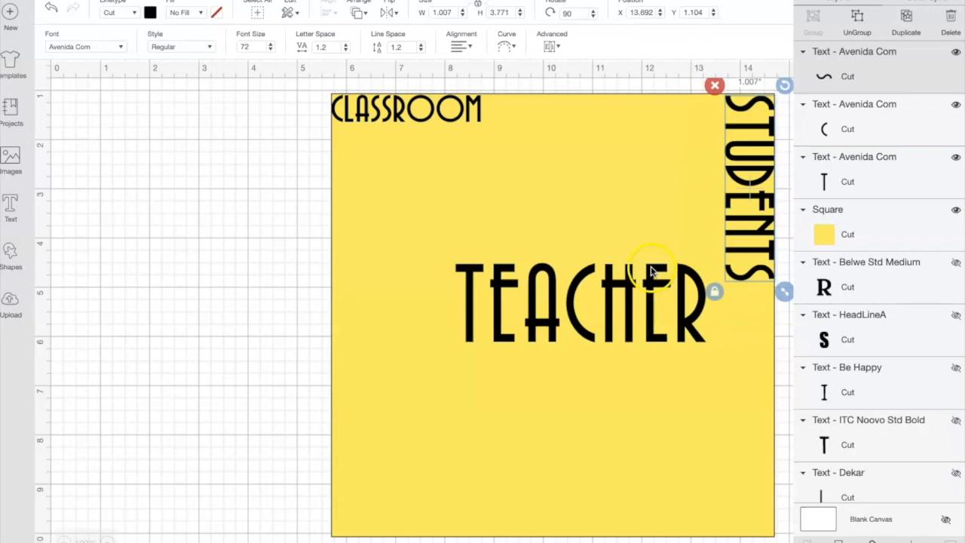
drag(786, 294, 778, 275)
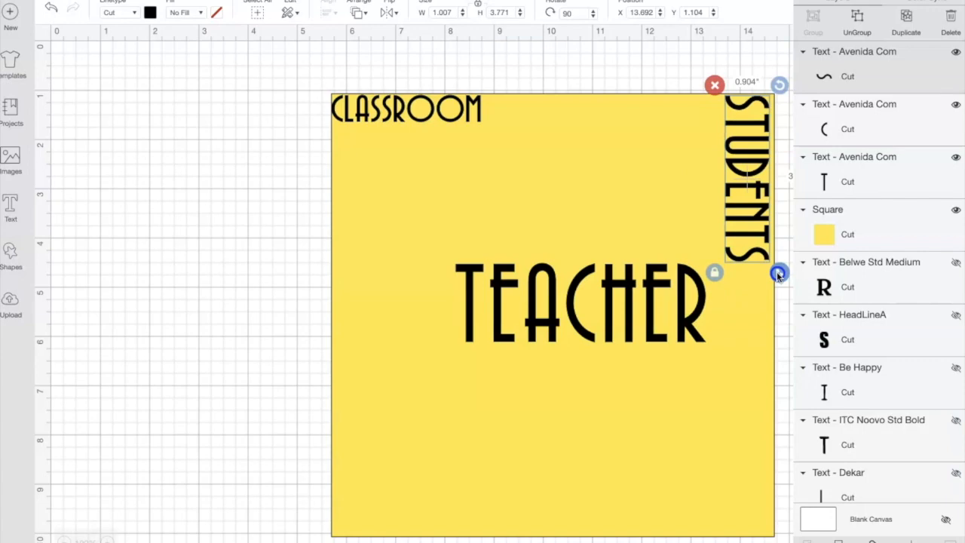
drag(778, 275, 775, 263)
drag(746, 179, 752, 174)
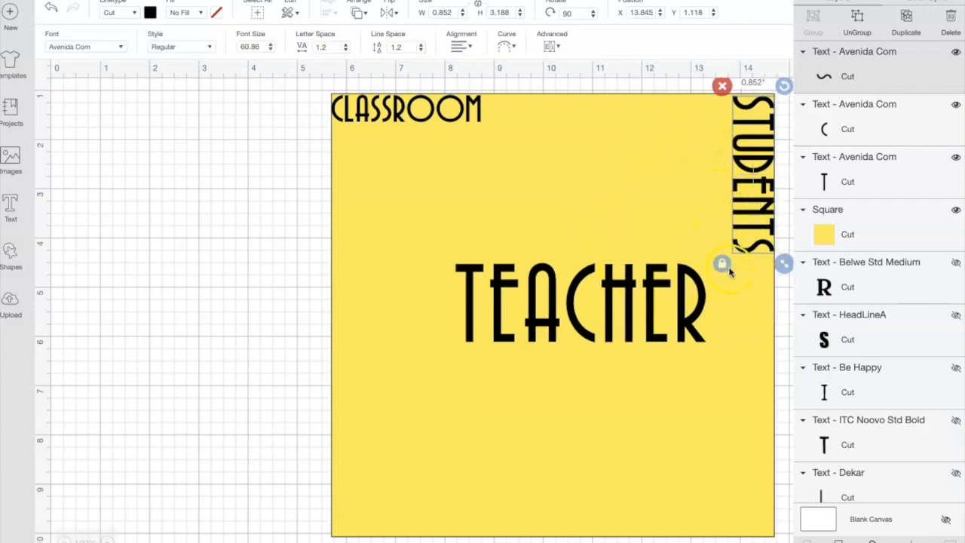
Shrink STUDENTS to about 0.74 by 2.76 inches and keep it snug in the square's upper-right corner.
drag(751, 178, 752, 178)
drag(784, 260, 780, 241)
drag(750, 167, 752, 171)
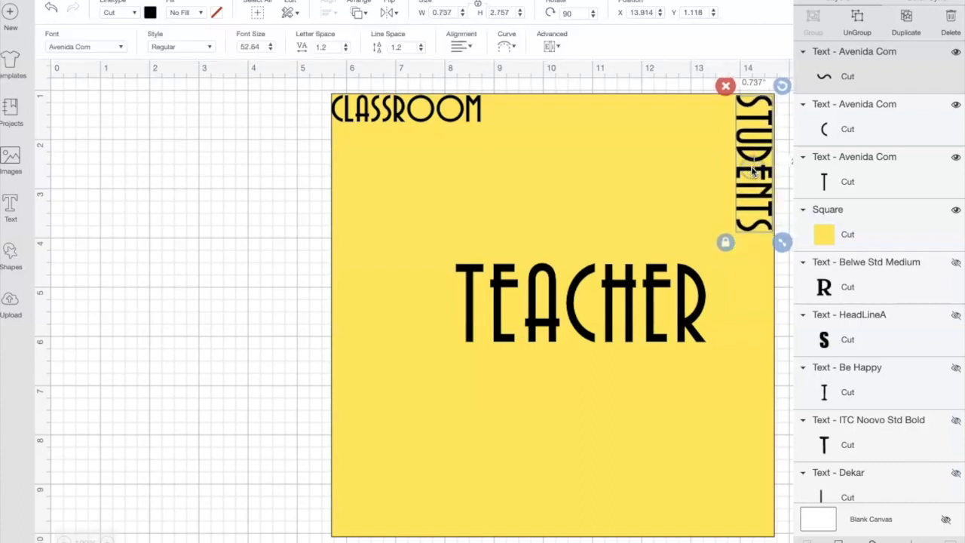
Add the text COLLABORATION, shrink it to about 5.6 inches wide and place it in the square's lower-right corner.
click(11, 213)
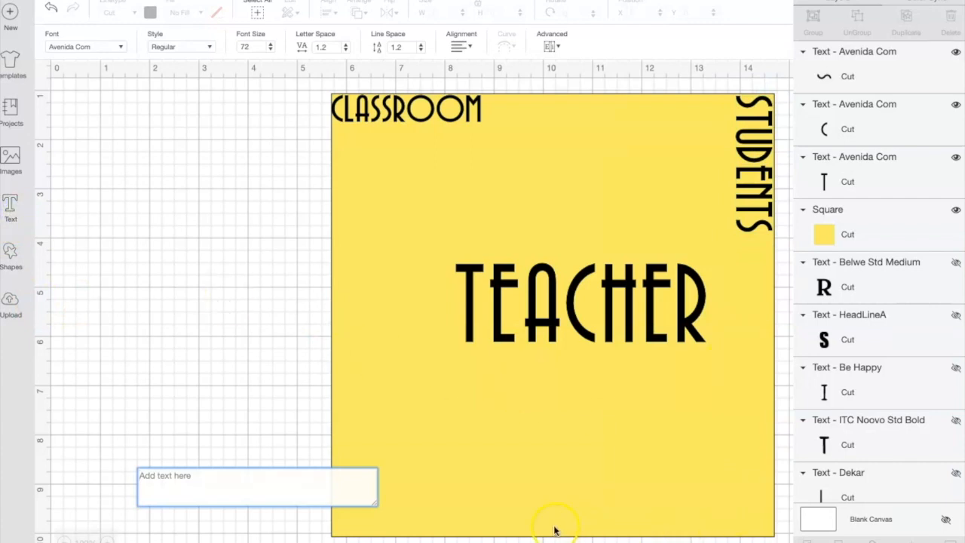
click(268, 478)
text(COLL)
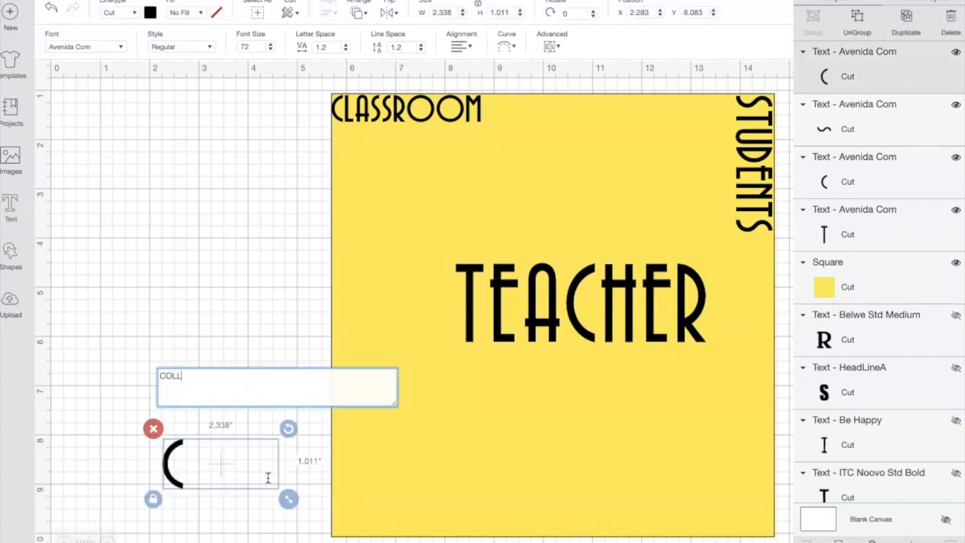
text(ABORATION)
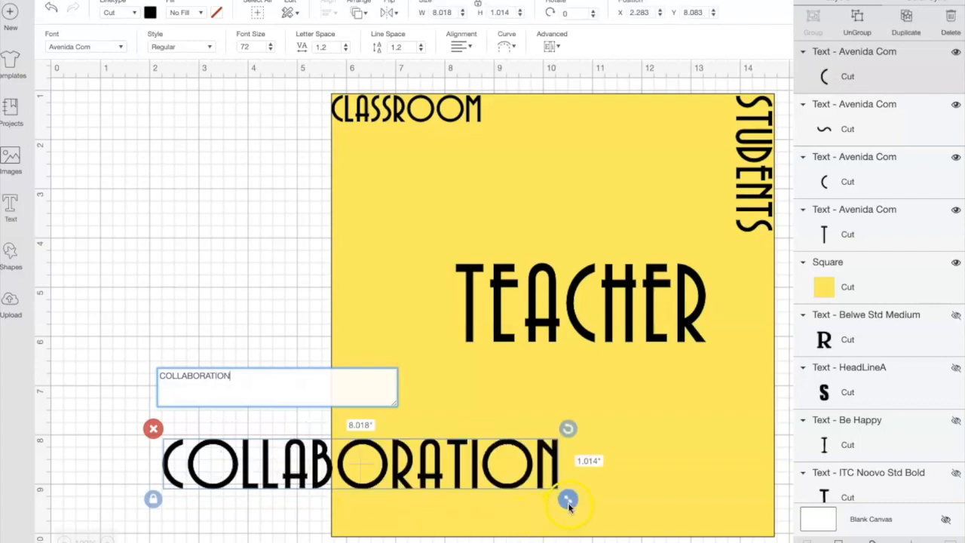
drag(567, 501, 448, 484)
drag(313, 460, 637, 517)
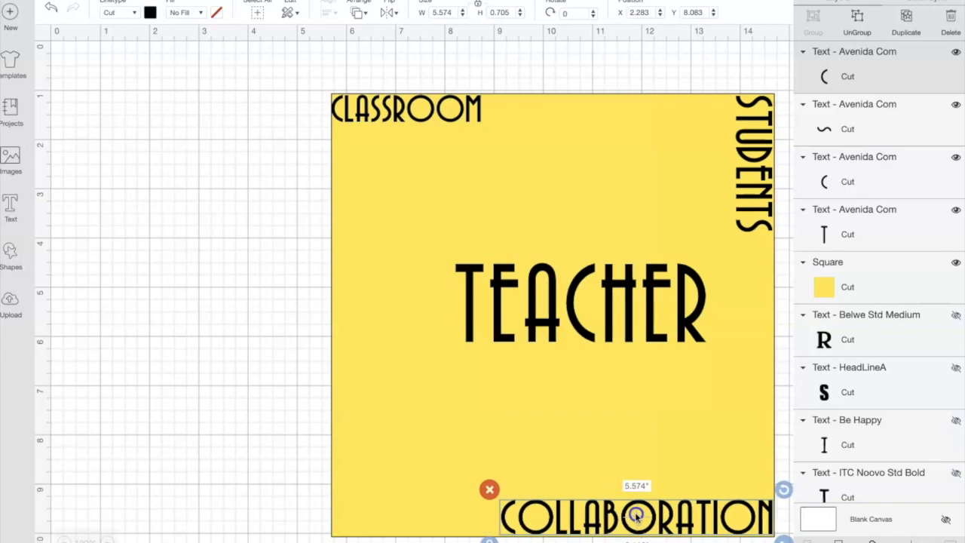
Refit COLLABORATION in the corner at about 5.35 inches wide and stretch only its height to about 0.82 inches.
drag(784, 539, 774, 540)
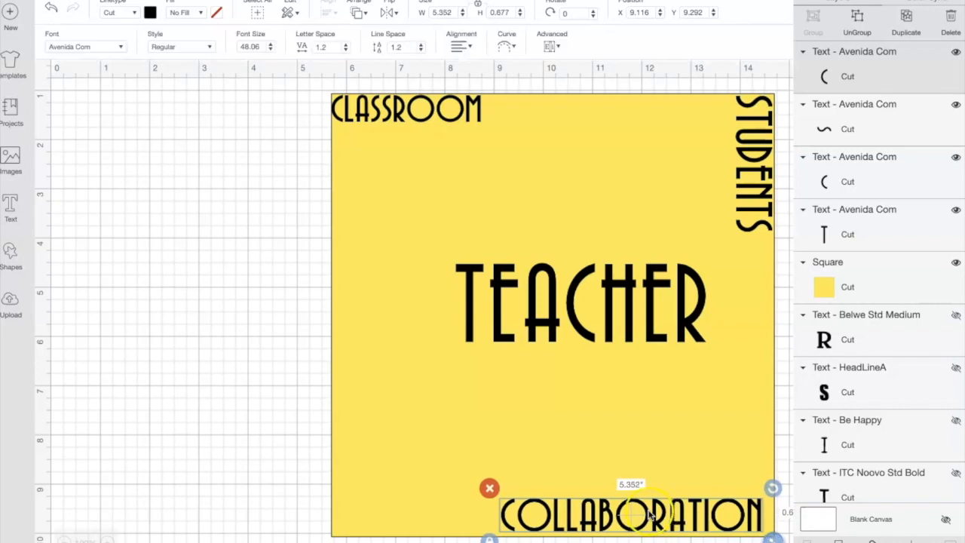
drag(634, 514, 646, 513)
click(500, 539)
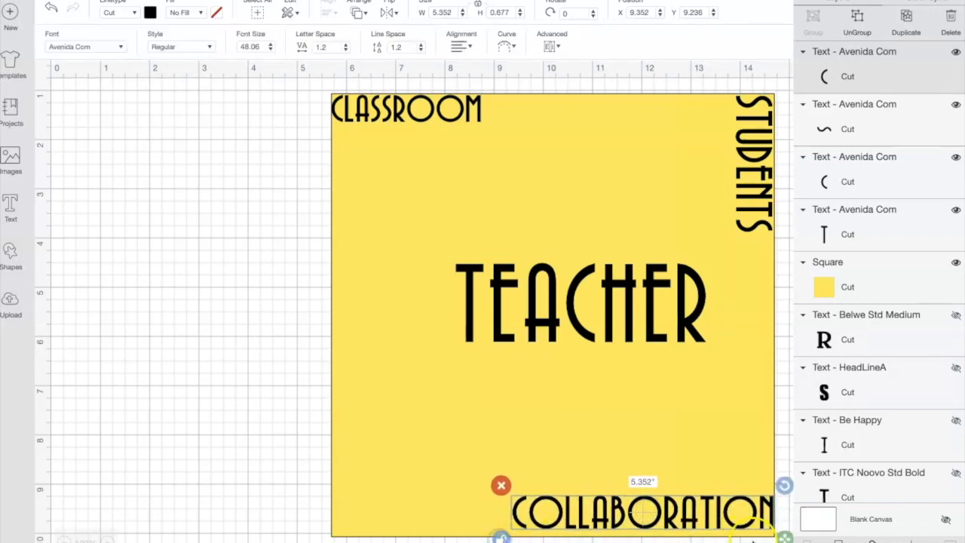
drag(784, 536, 786, 542)
click(502, 540)
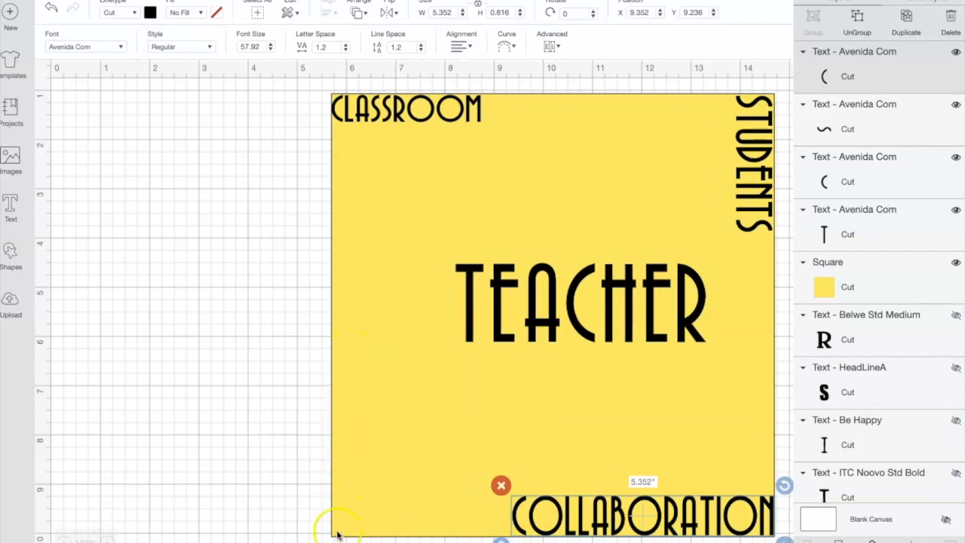
Add the text BULLETIN BOARD and rotate it 270 degrees.
click(16, 208)
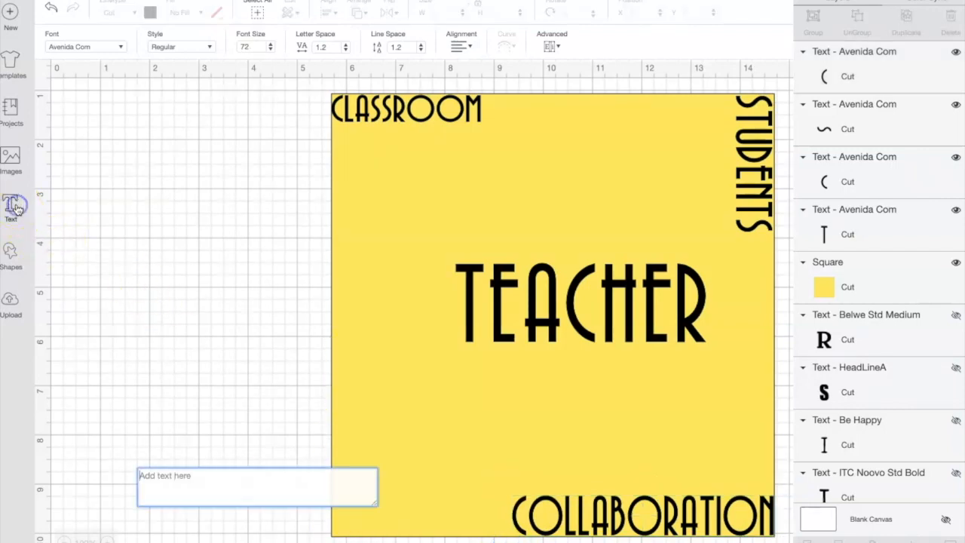
text(BU)
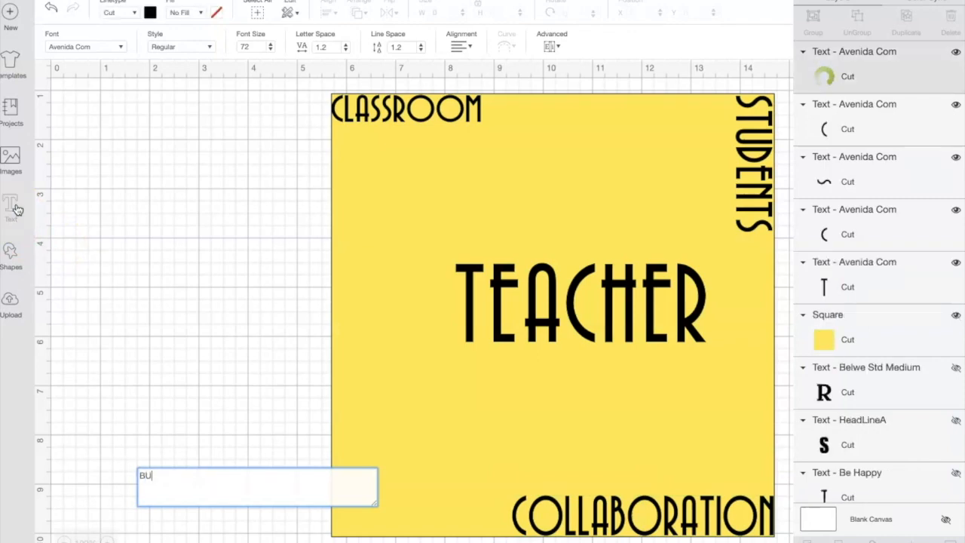
text(LLETIN BOARD)
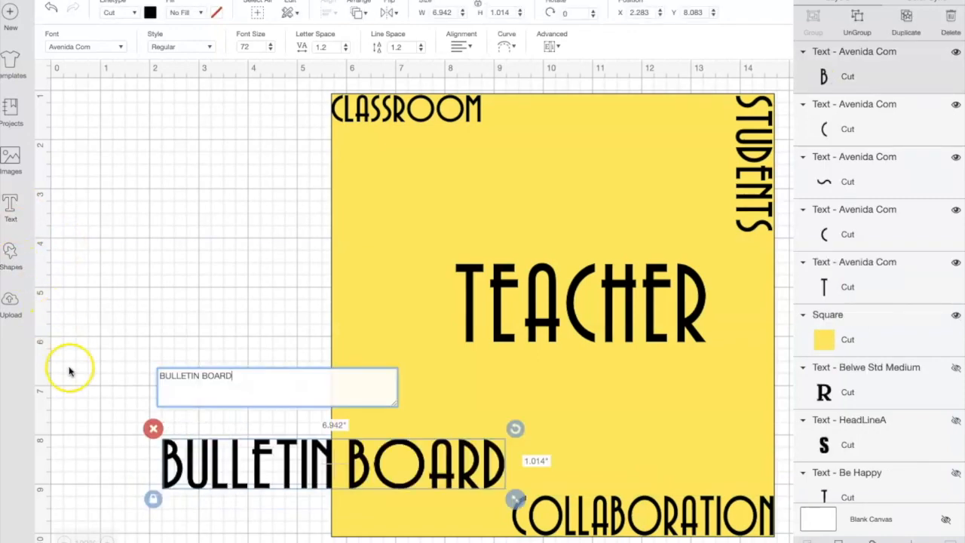
click(571, 15)
text(27)
key(Return)
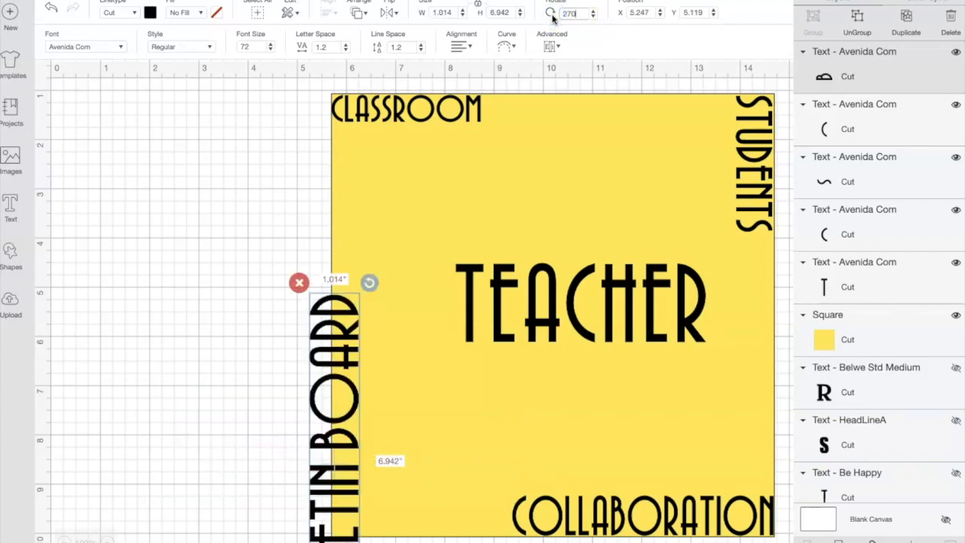
Shrink BULLETIN BOARD to about 0.74 by 5 inches and move it into the square's lower-left corner.
drag(310, 392, 249, 269)
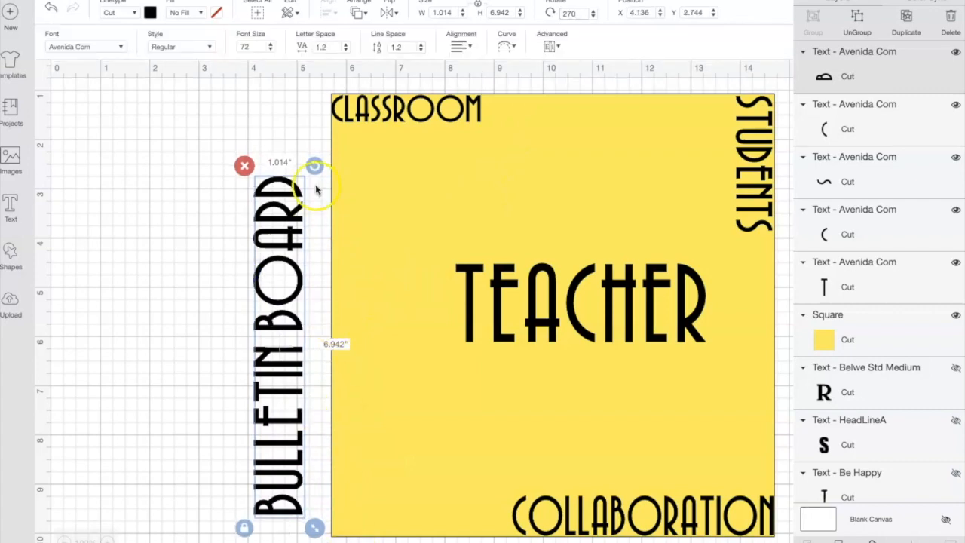
click(298, 482)
drag(315, 527, 281, 440)
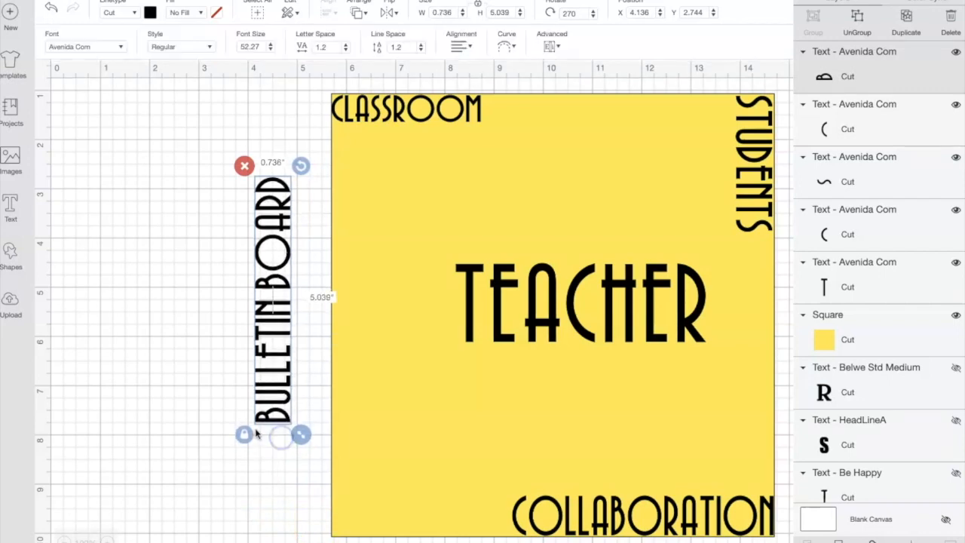
drag(363, 322, 296, 308)
click(275, 320)
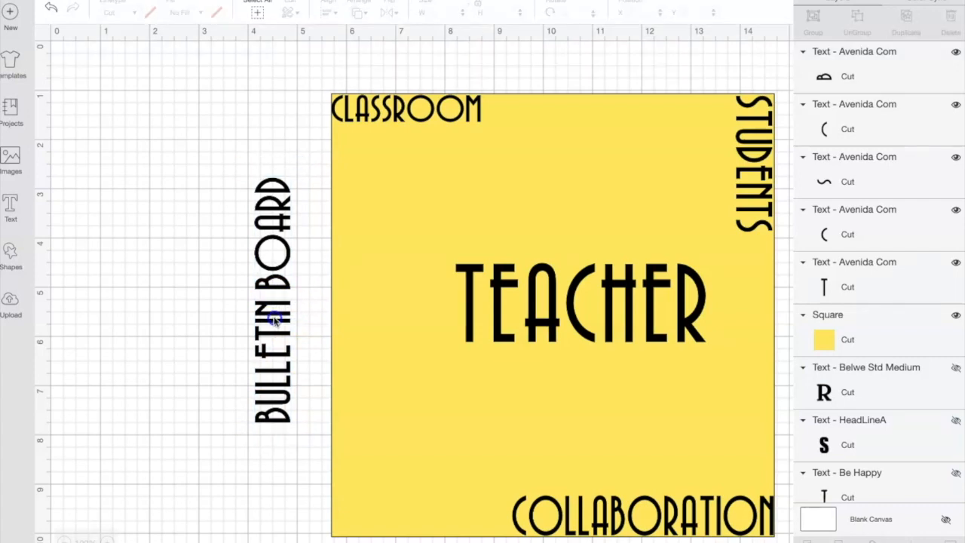
drag(293, 329, 358, 481)
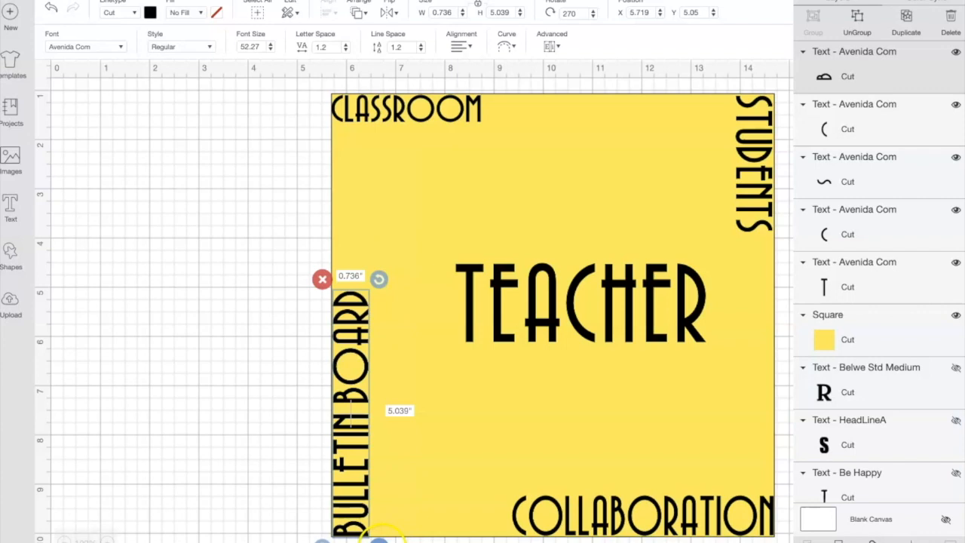
Reduce BULLETIN BOARD to about 0.7 by 4.8 inches and realign it in the square's lower-left corner.
drag(377, 538, 374, 531)
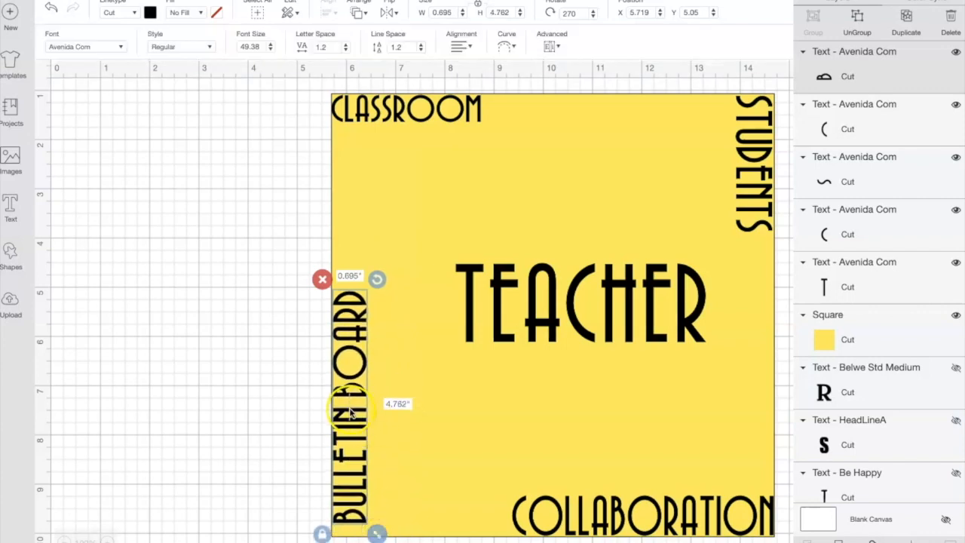
mouse_move(351, 410)
mouse_down()
mouse_move(349, 428)
mouse_move(349, 412)
mouse_up()
click(352, 437)
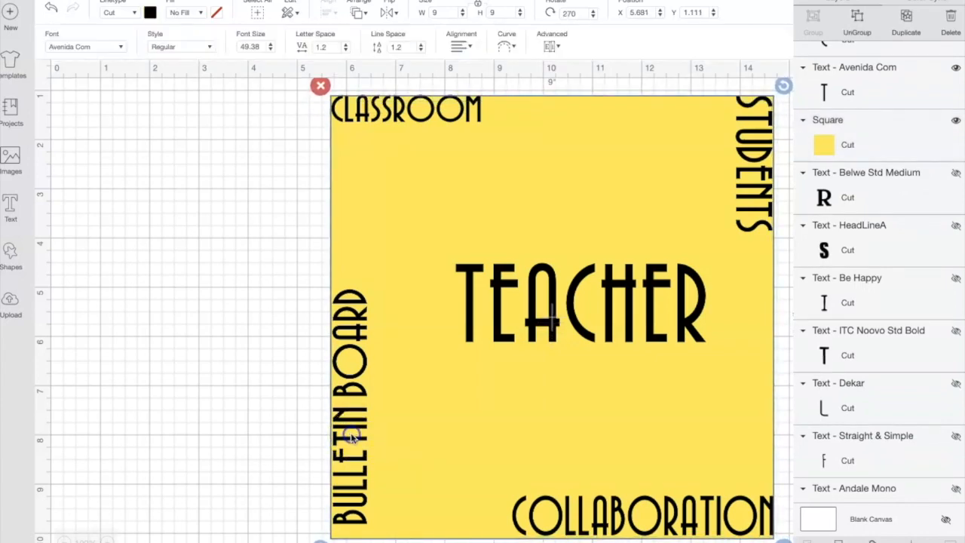
double_click(352, 437)
drag(351, 438, 350, 458)
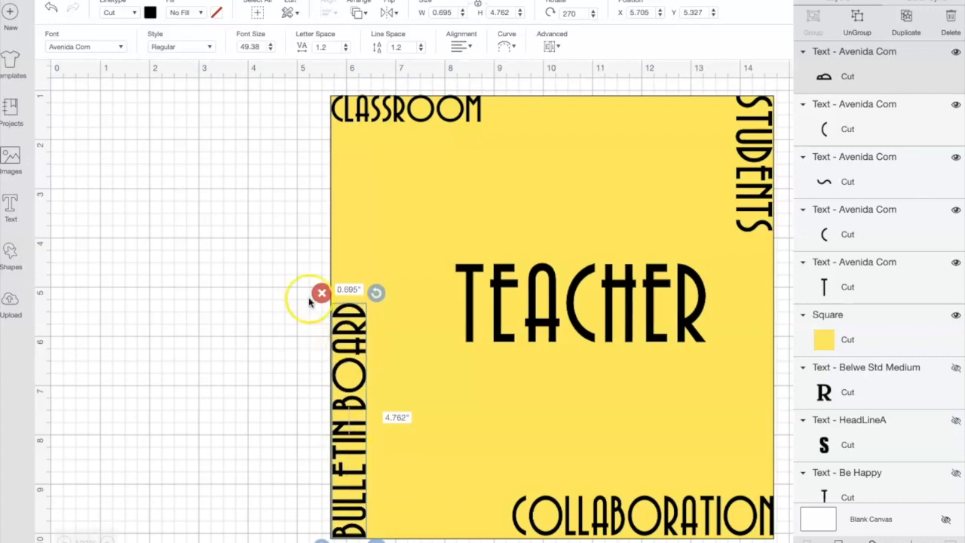
Unhide the Reading text in Belwe Std Medium and rotate it 270 degrees.
click(417, 188)
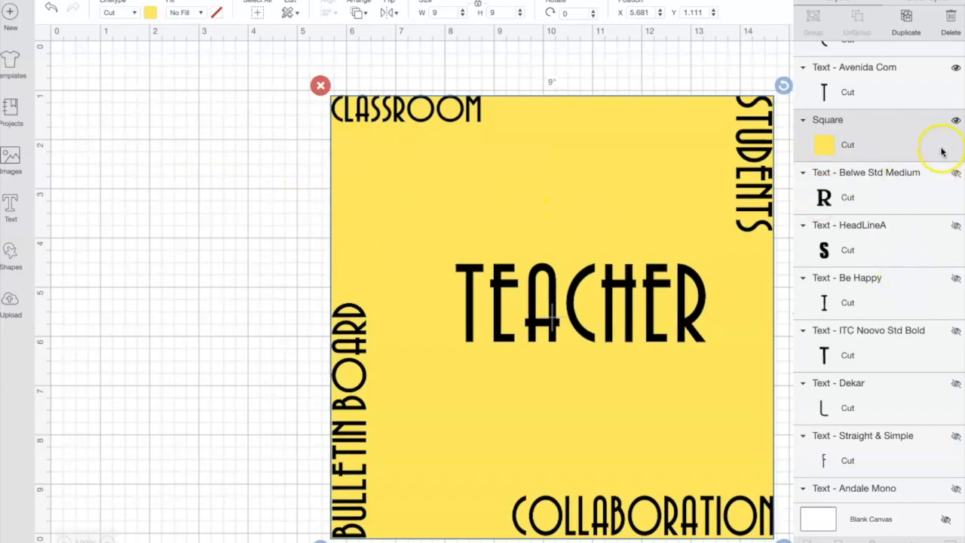
click(956, 174)
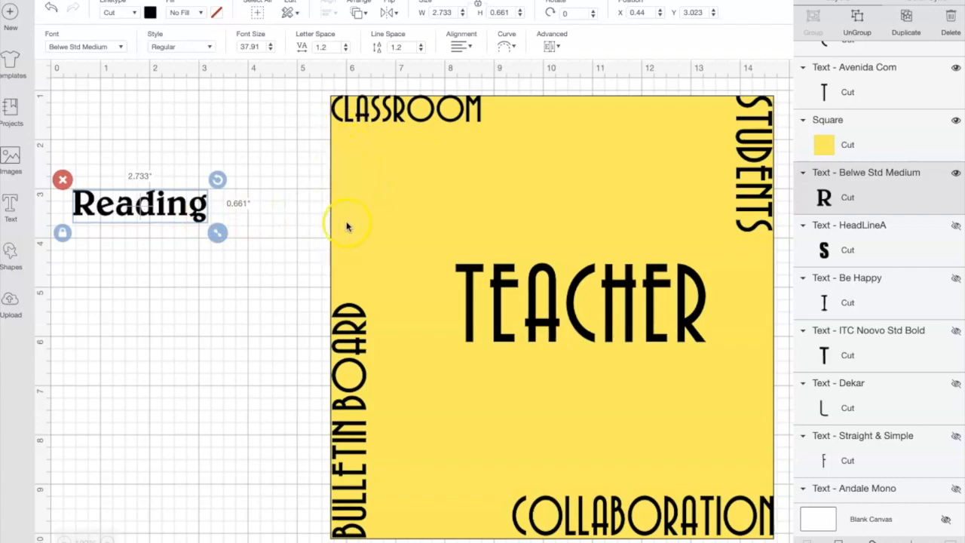
click(567, 13)
text(27)
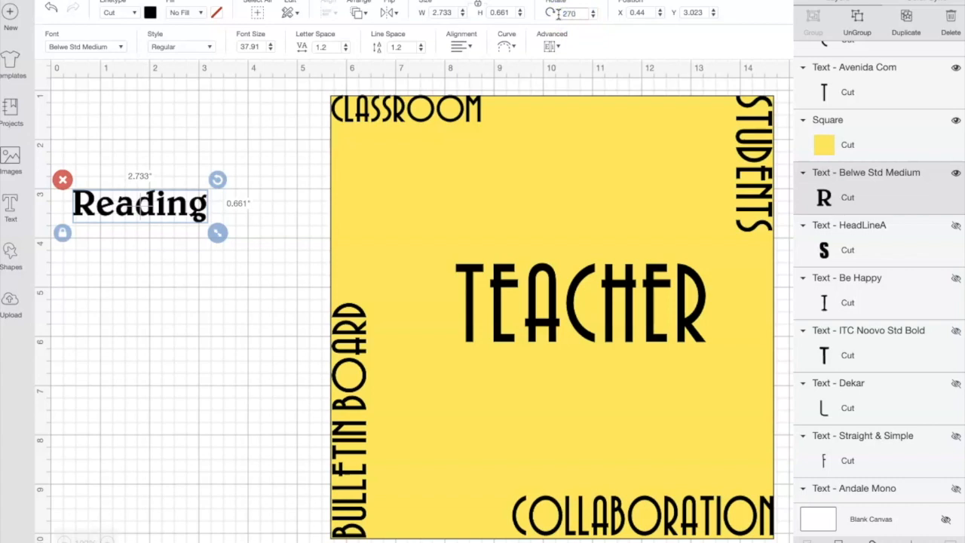
key(Return)
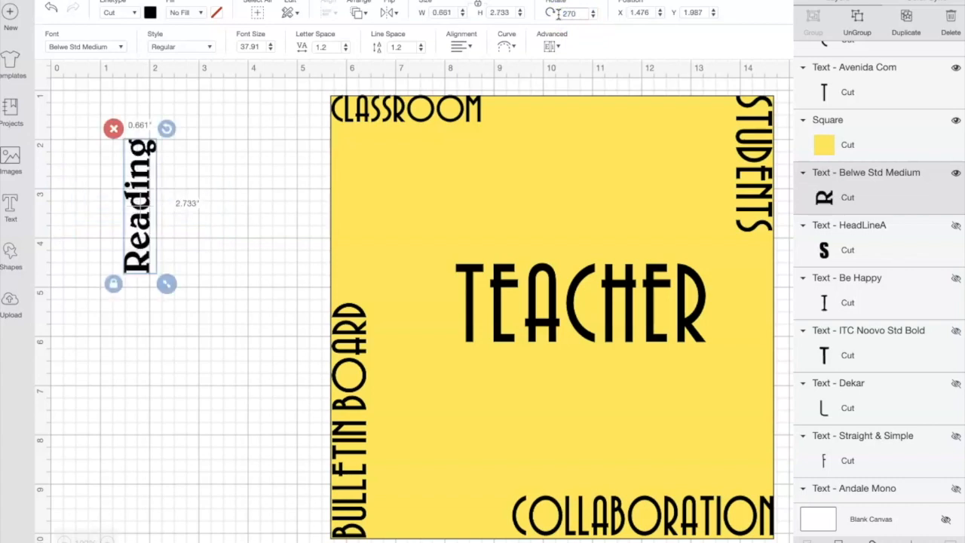
Bring Reading to the front of the layer order and place it along the square's left edge below CLASSROOM.
drag(152, 199, 358, 191)
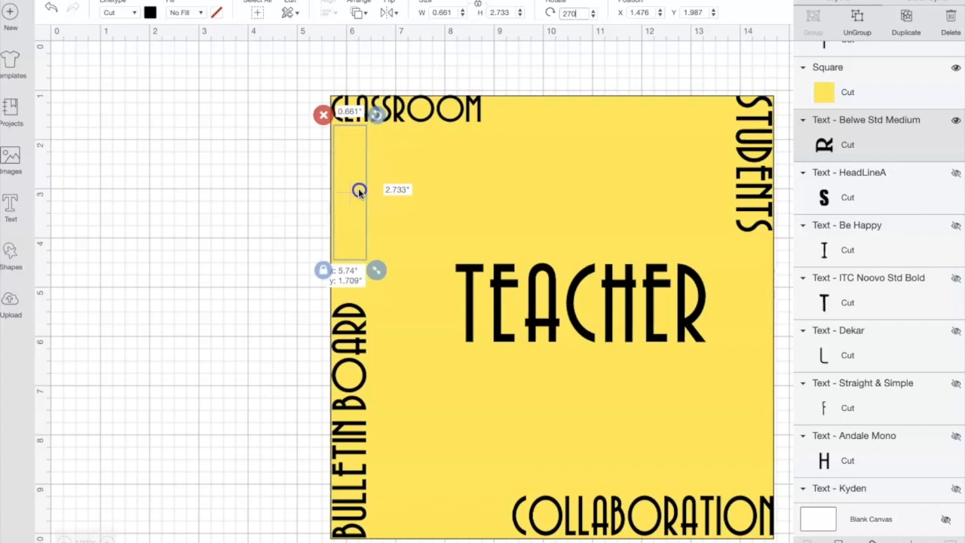
drag(359, 191, 286, 191)
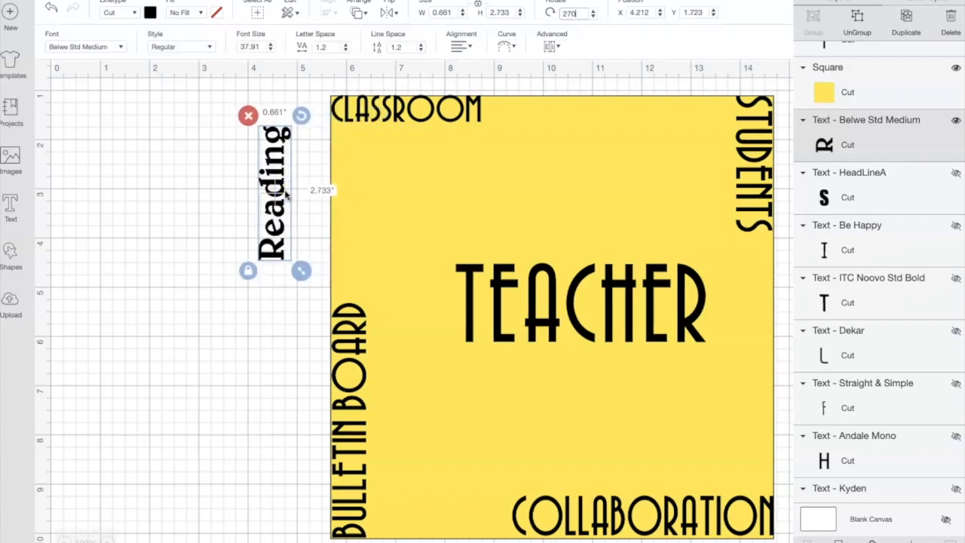
click(359, 13)
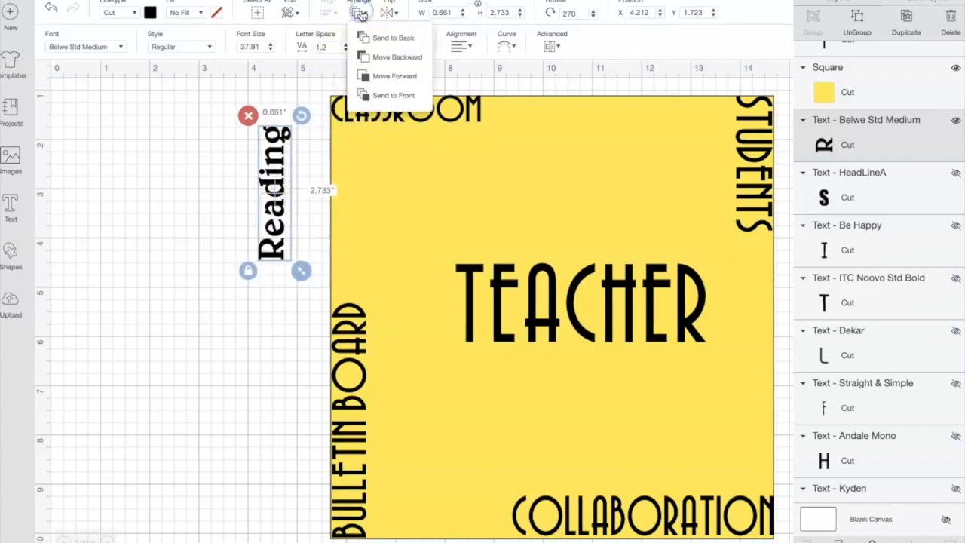
click(389, 95)
drag(308, 190, 359, 192)
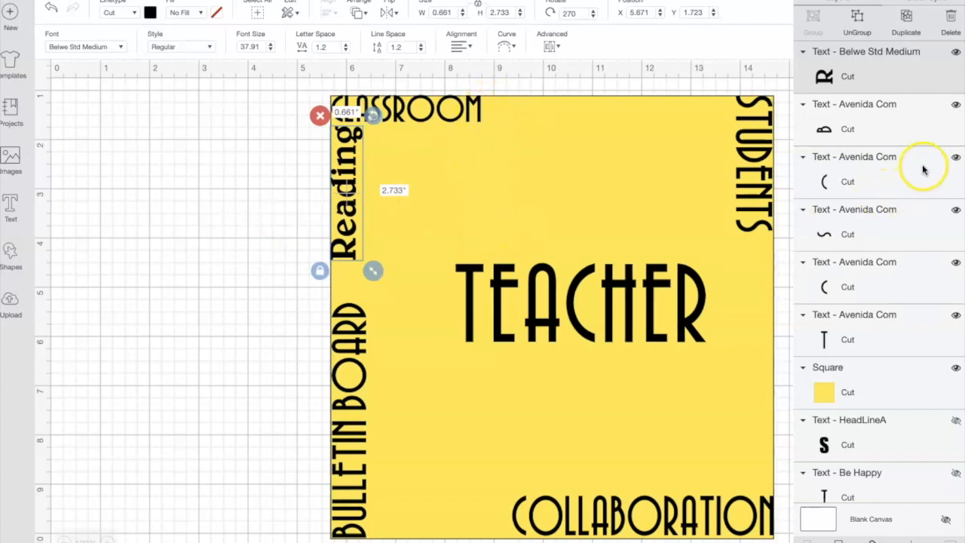
Unhide the SCHOOL text in HeadLineA and shrink it to about 1.6 by 0.39 inches.
scroll(924, 170, down, 5)
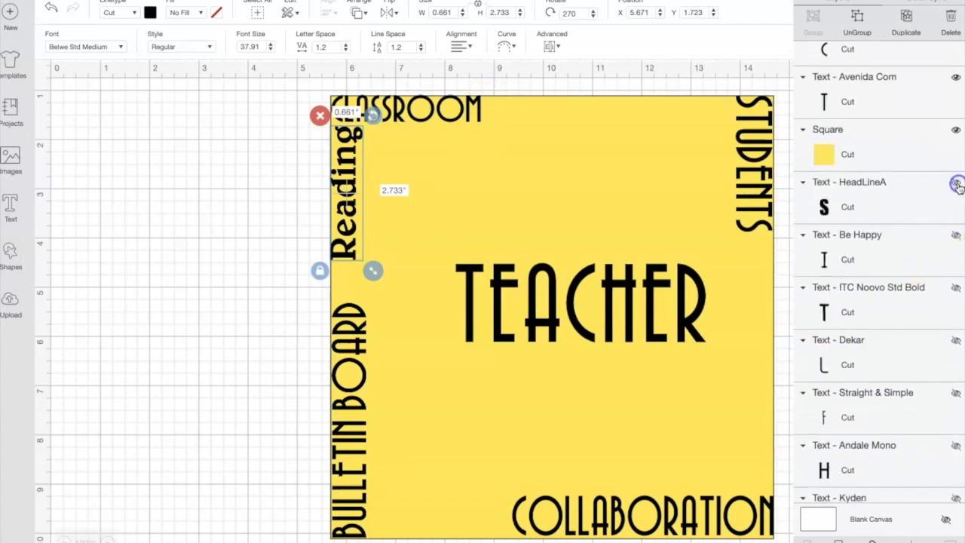
click(956, 183)
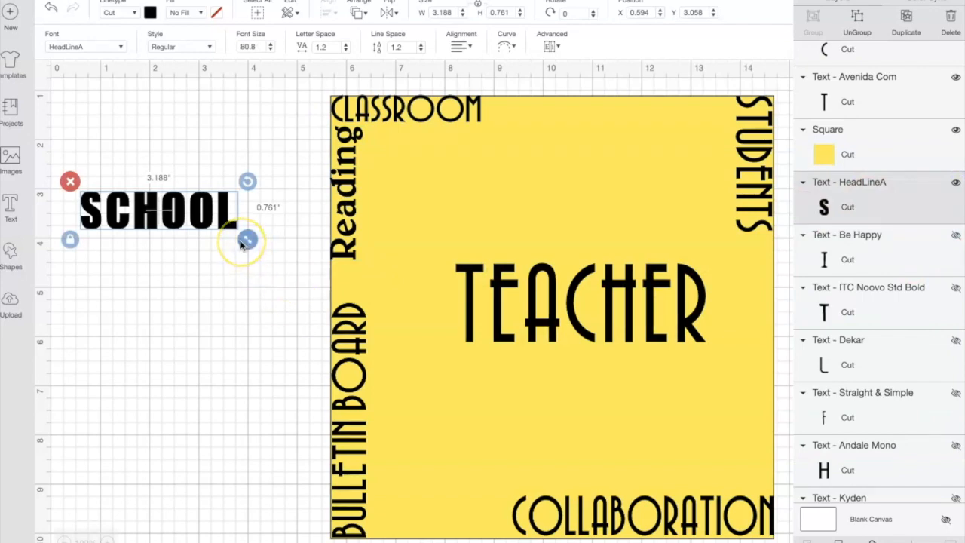
drag(242, 245, 200, 232)
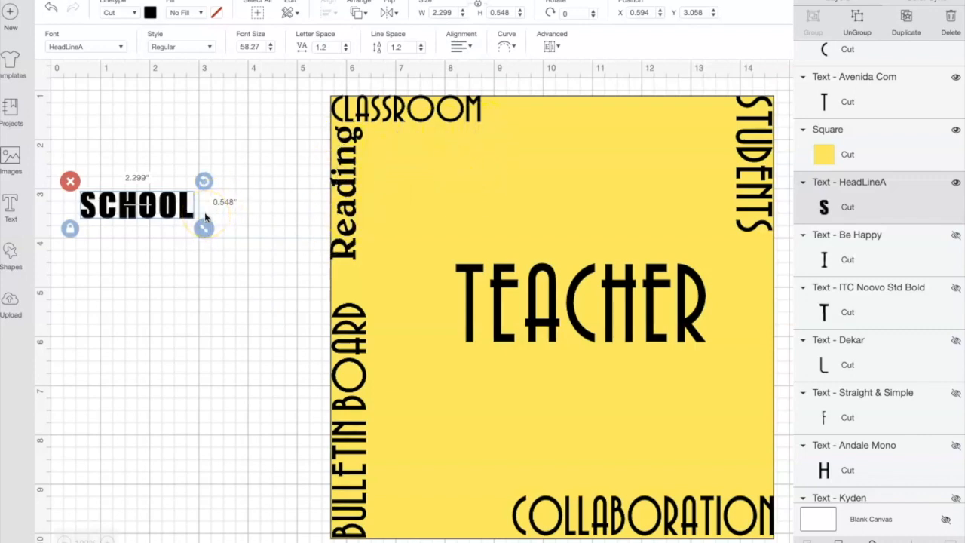
drag(204, 228, 170, 212)
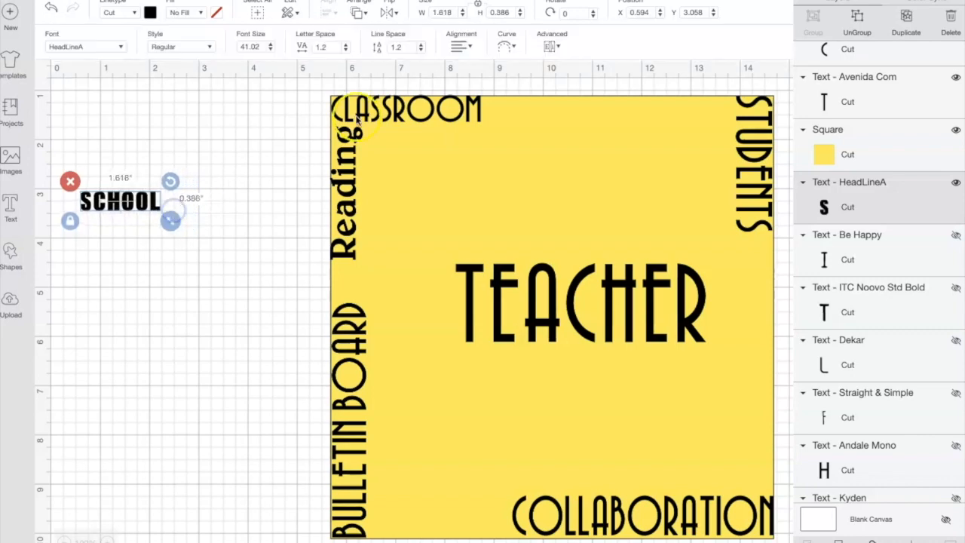
Rotate the SCHOOL text 90 degrees.
click(566, 13)
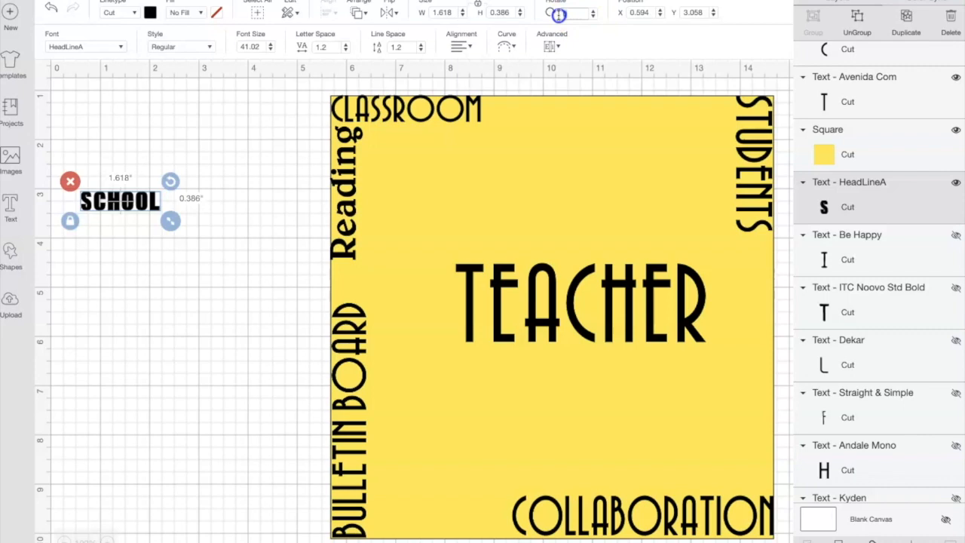
text(90)
key(Return)
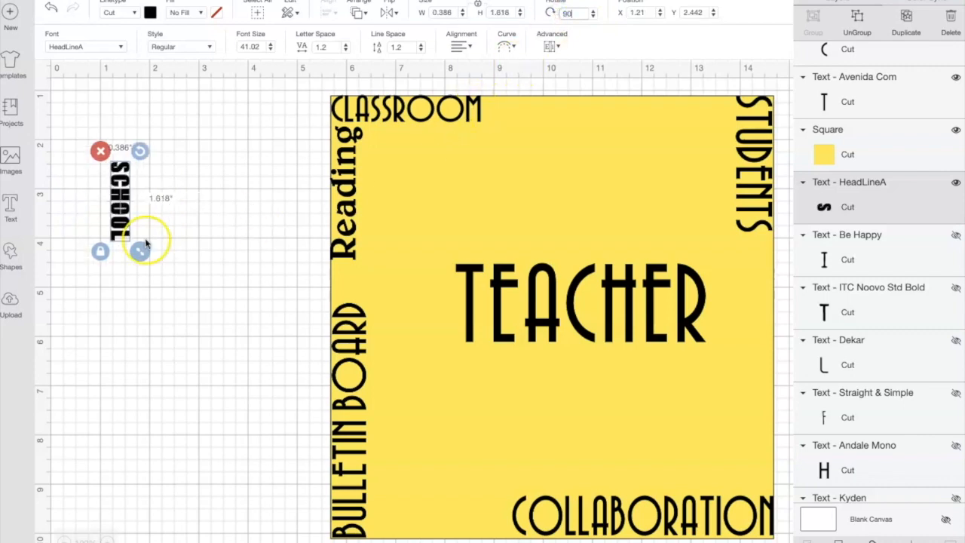
Place the rotated SCHOOL text directly below the M of CLASSROOM and bring it to the front of the layer order.
click(121, 196)
drag(121, 196, 475, 163)
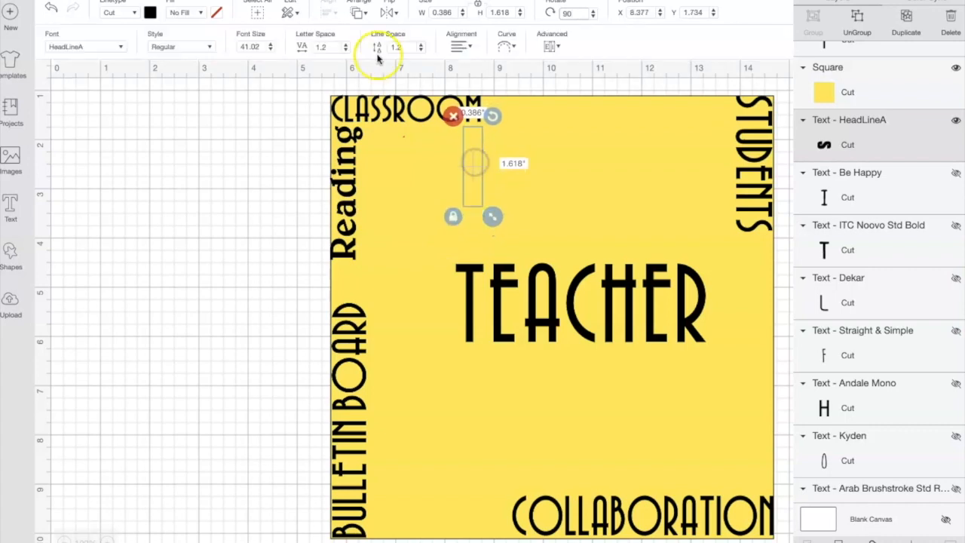
click(360, 15)
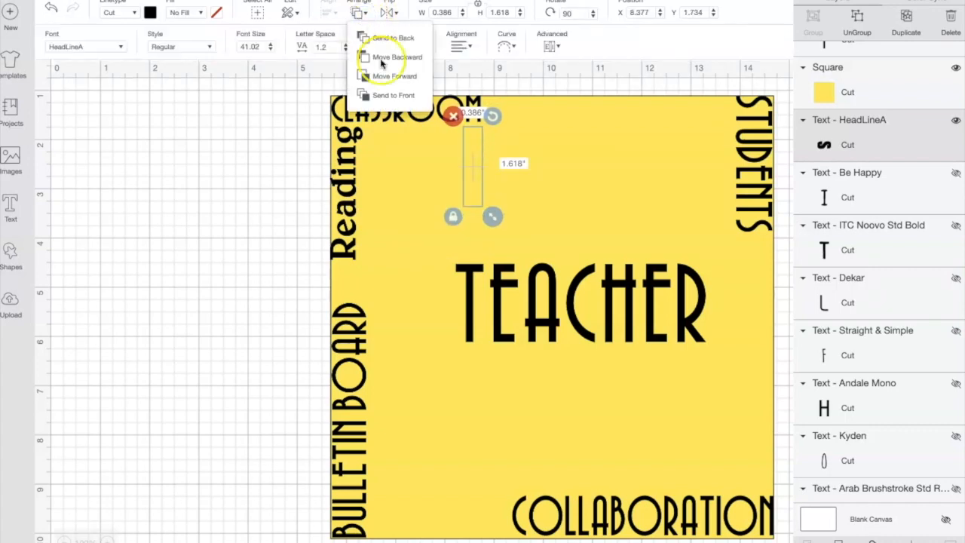
click(389, 98)
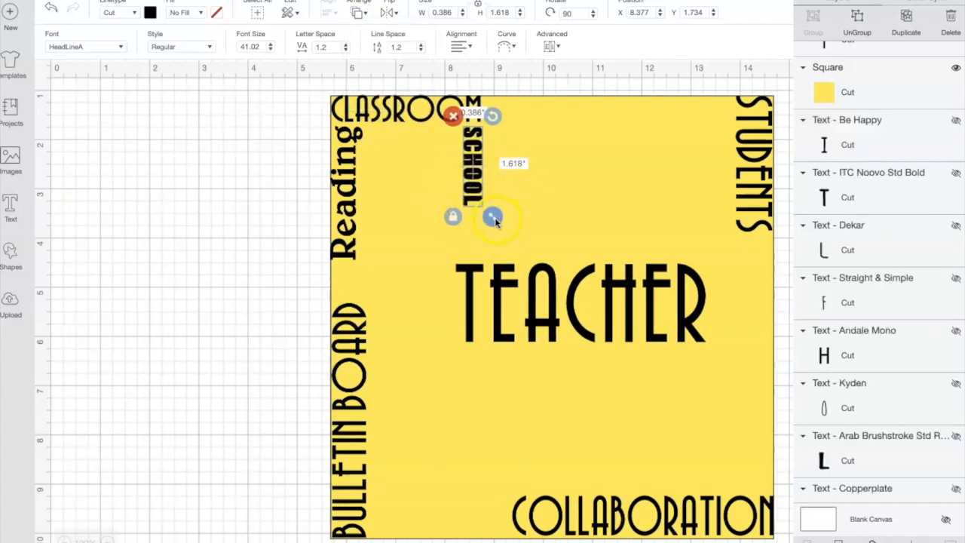
click(452, 217)
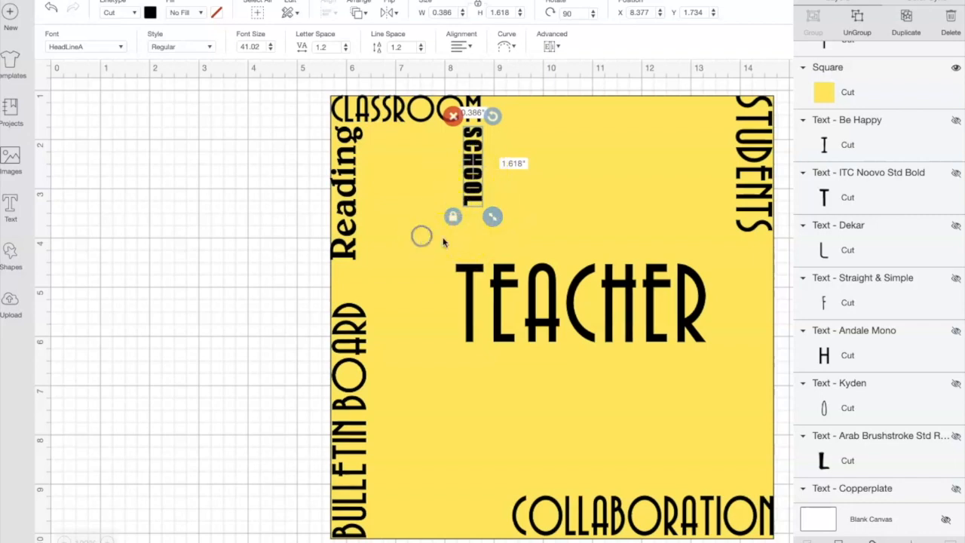
click(471, 219)
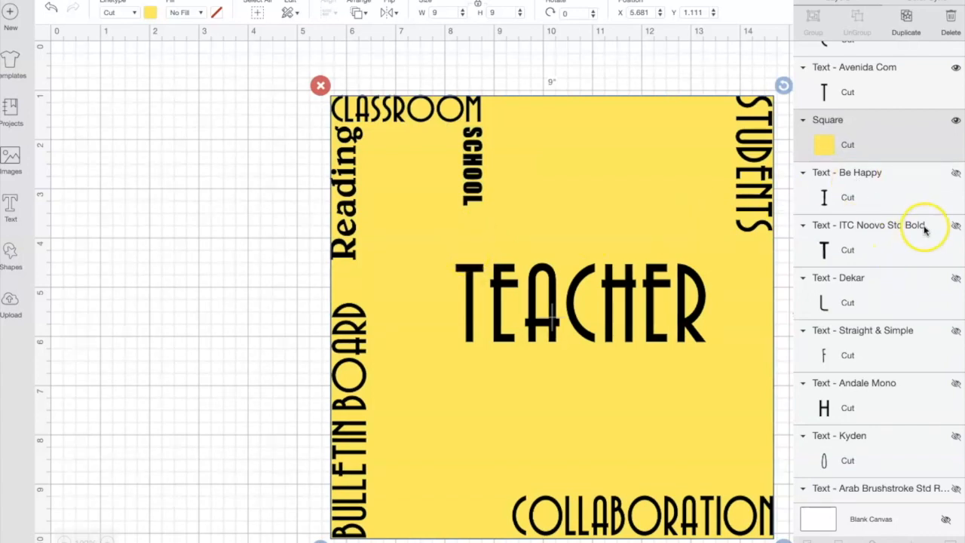
Unhide the IEP text in Be Happy, shrink it to about 1.2 by 0.57 inches, and rotate it 90 degrees.
click(956, 175)
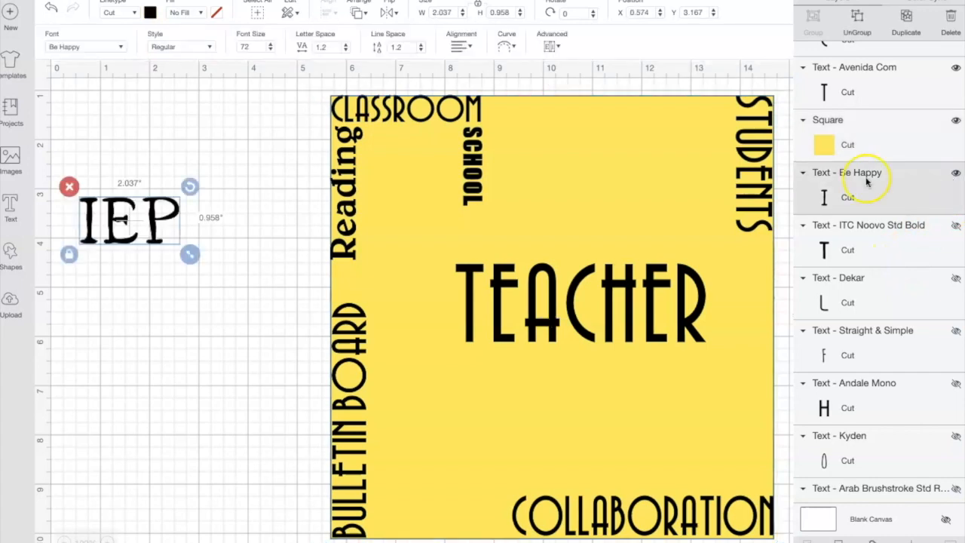
drag(200, 254, 149, 236)
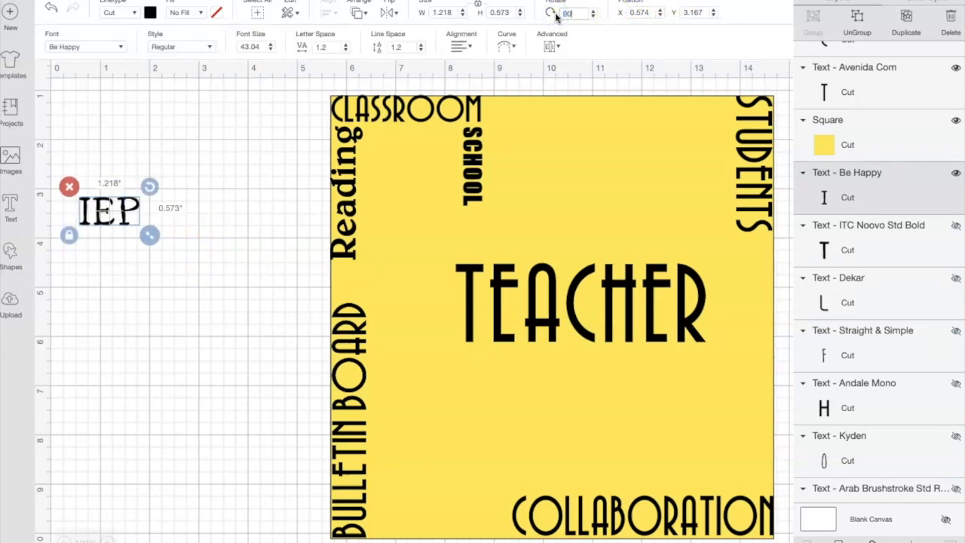
key(Return)
Bring IEP to the front and fit it between SCHOOL and TEACHER at about 0.42 by 0.9 inches.
click(357, 13)
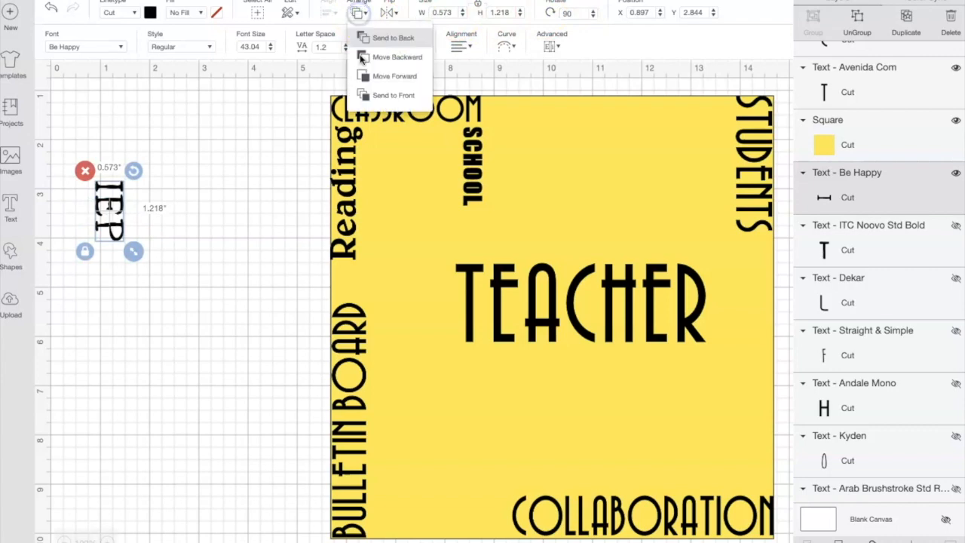
click(370, 95)
click(147, 210)
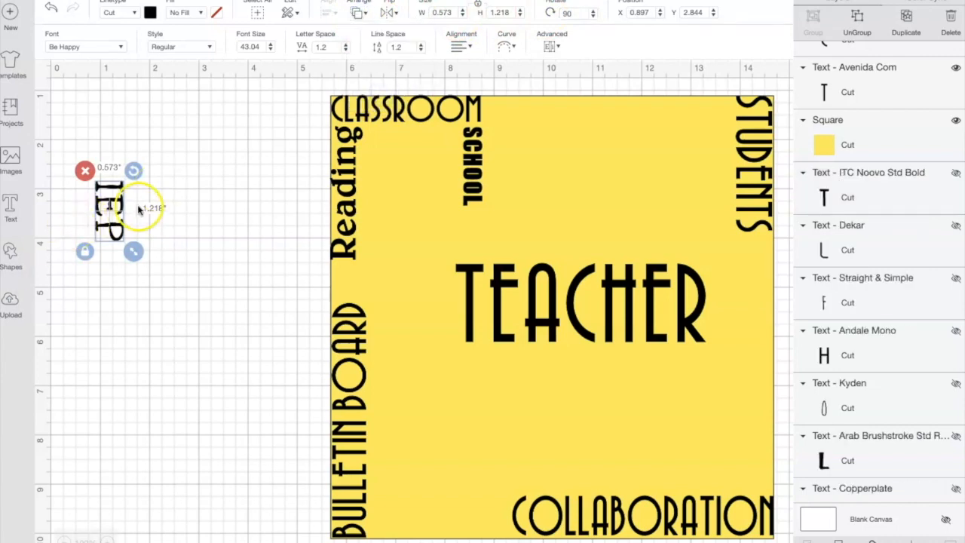
drag(113, 211, 474, 237)
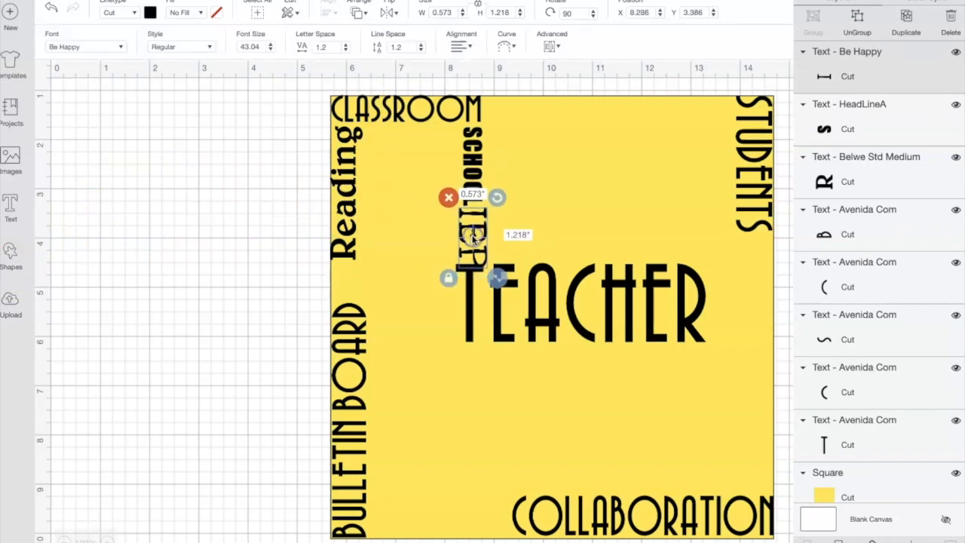
drag(498, 277, 478, 233)
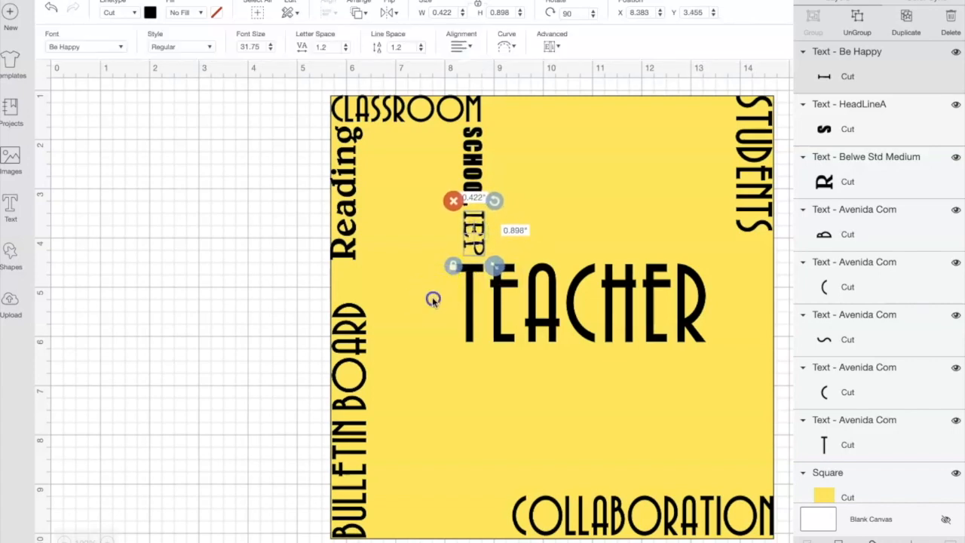
click(433, 299)
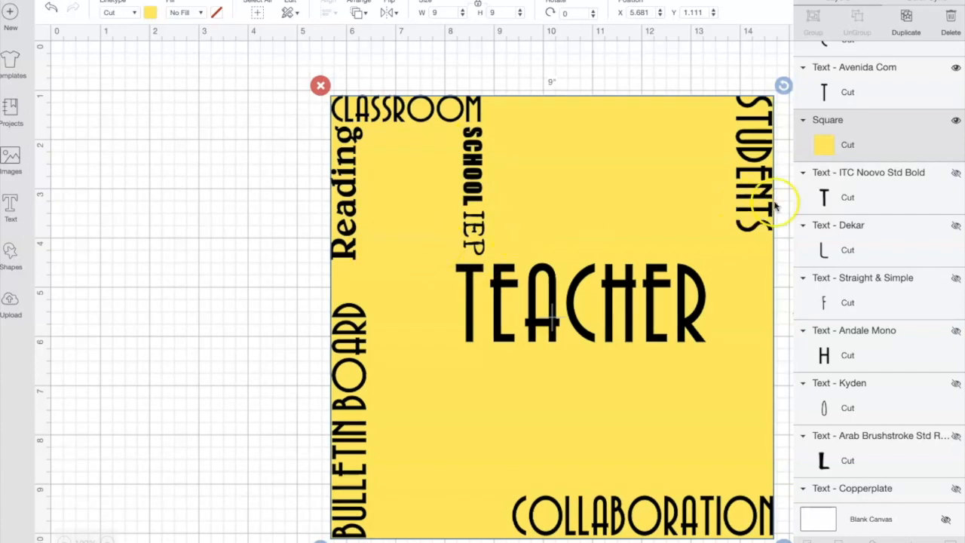
Unhide the TUTOR text in ITC Noovo Std Bold and shrink it to about 2.23 by 0.72 inches.
scroll(889, 196, down, 3)
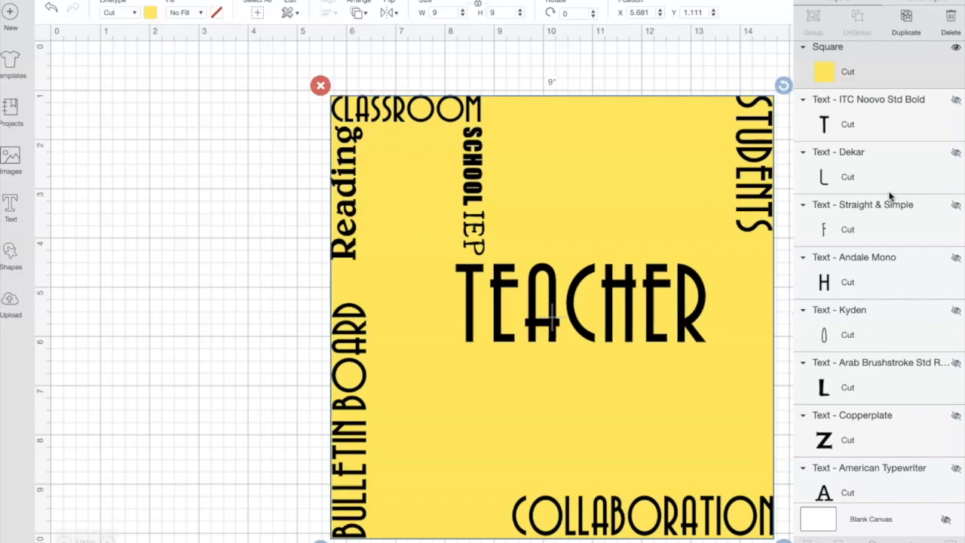
scroll(890, 196, up, 2)
click(956, 117)
click(954, 135)
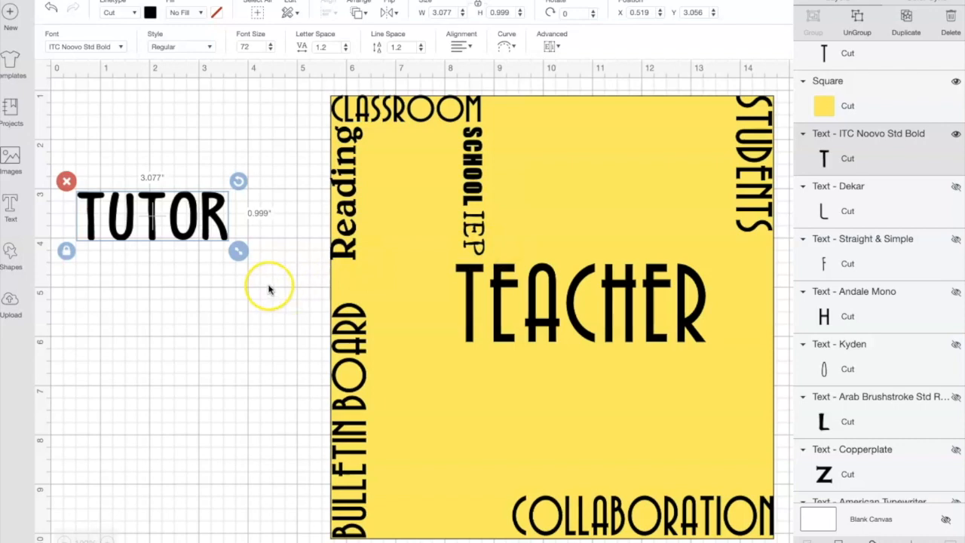
drag(236, 257, 196, 236)
Move TUTOR onto the square between the lower ends of Reading and IEP and bring it to the front.
click(132, 211)
drag(132, 211, 419, 240)
click(357, 13)
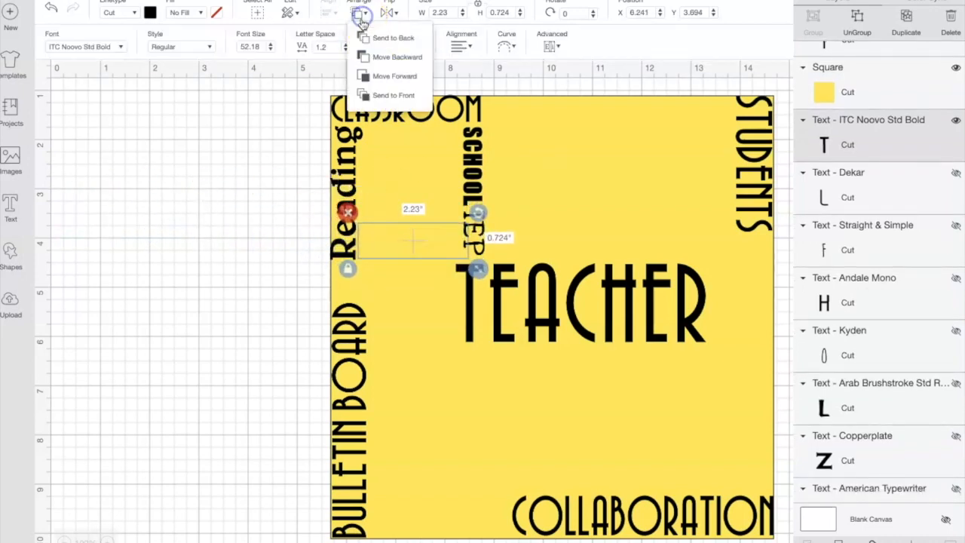
click(387, 96)
Resize TUTOR to about 1.99 by 0.65 inches and fit it snugly into the gap between Reading and IEP.
drag(478, 268, 464, 263)
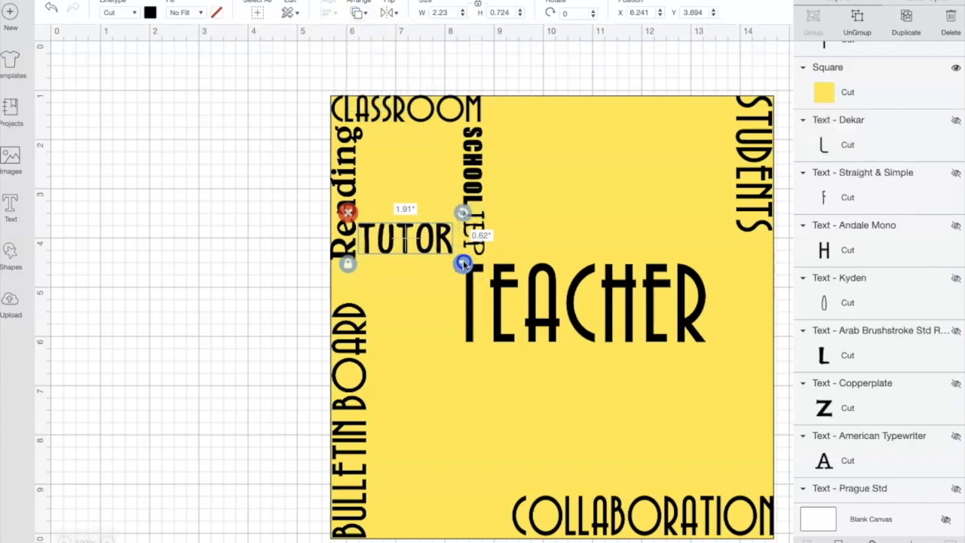
click(404, 238)
drag(404, 237, 408, 241)
drag(409, 240, 407, 240)
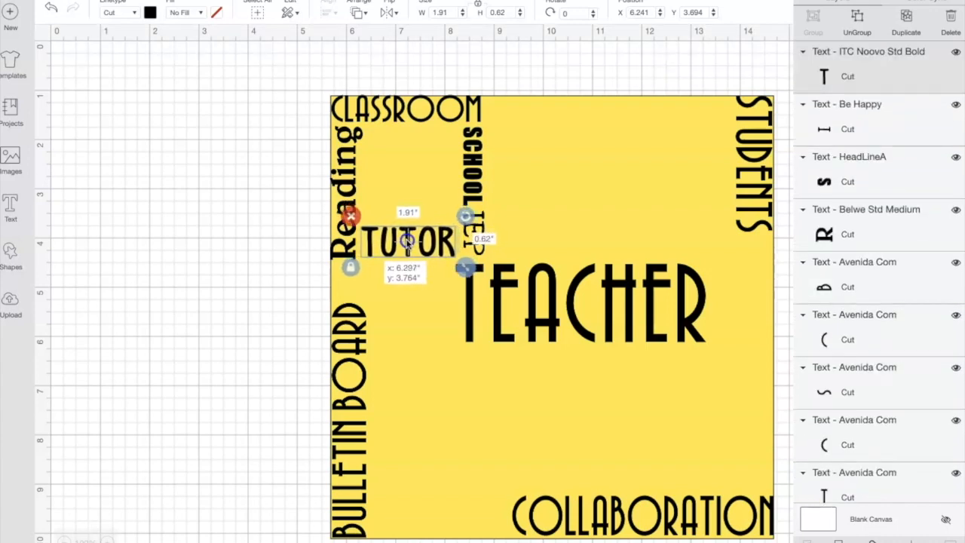
drag(466, 267, 476, 277)
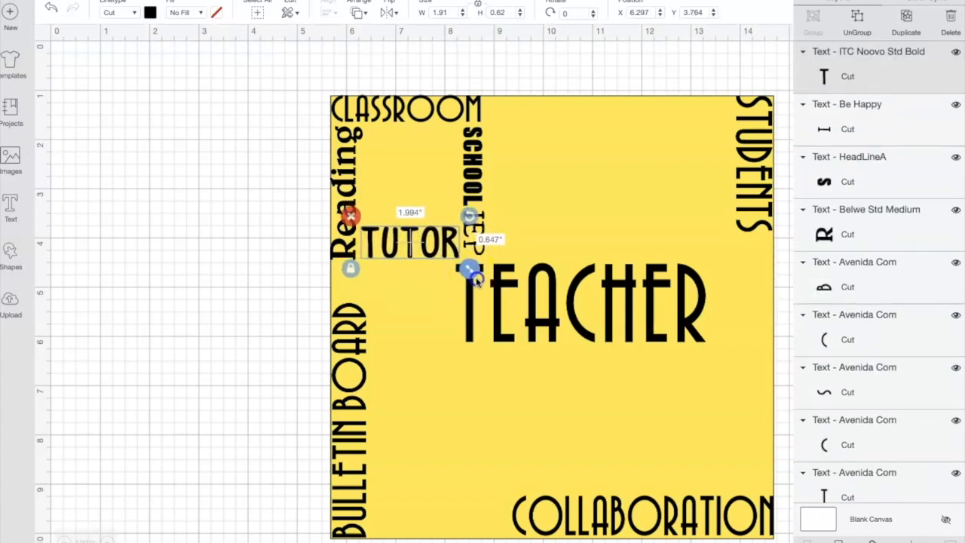
click(411, 241)
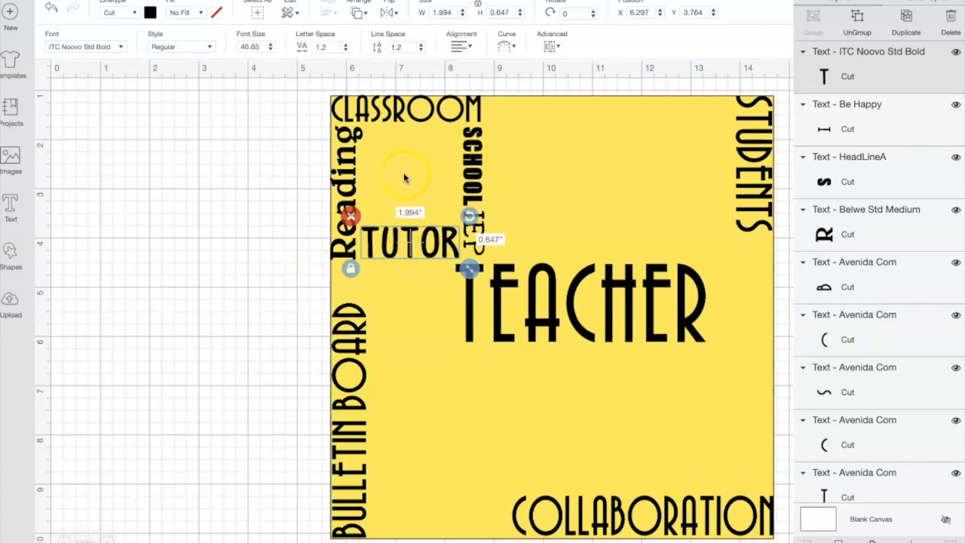
click(243, 223)
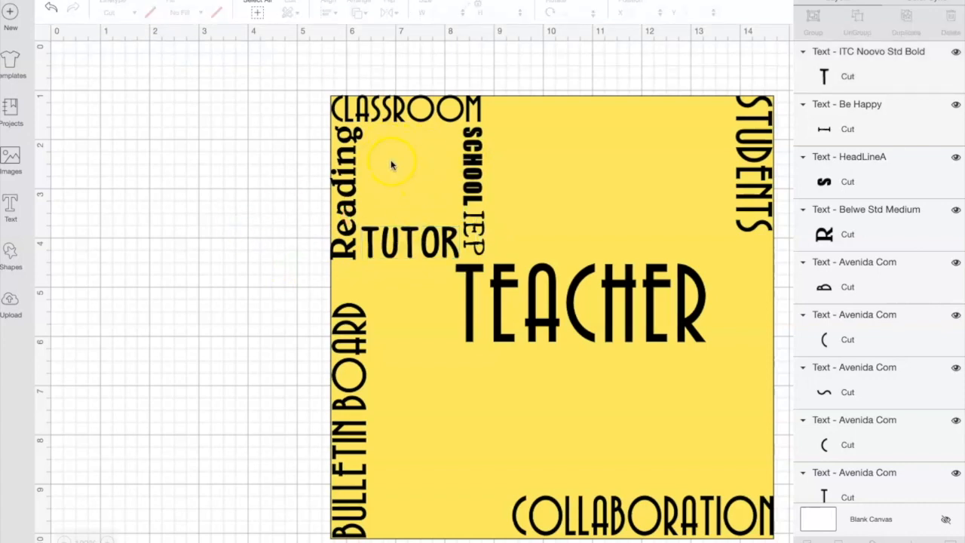
Search the image library for BOOKS and insert the image of two solid black upright books.
click(10, 157)
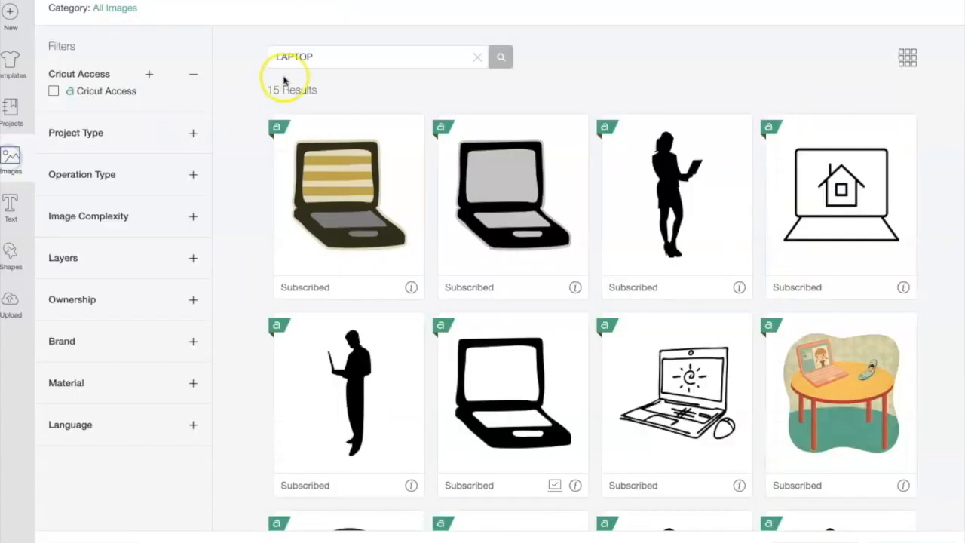
click(477, 60)
click(318, 58)
text(BOOKS)
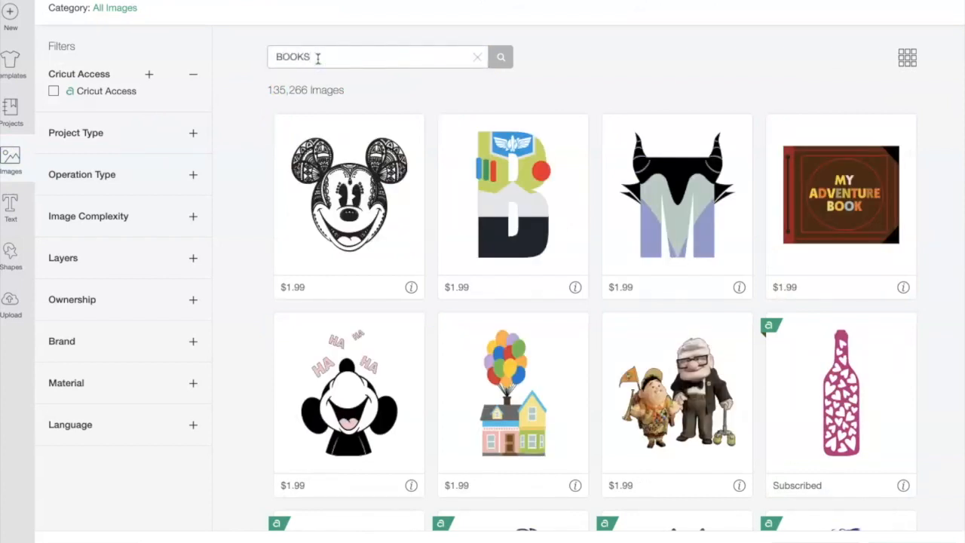
click(500, 58)
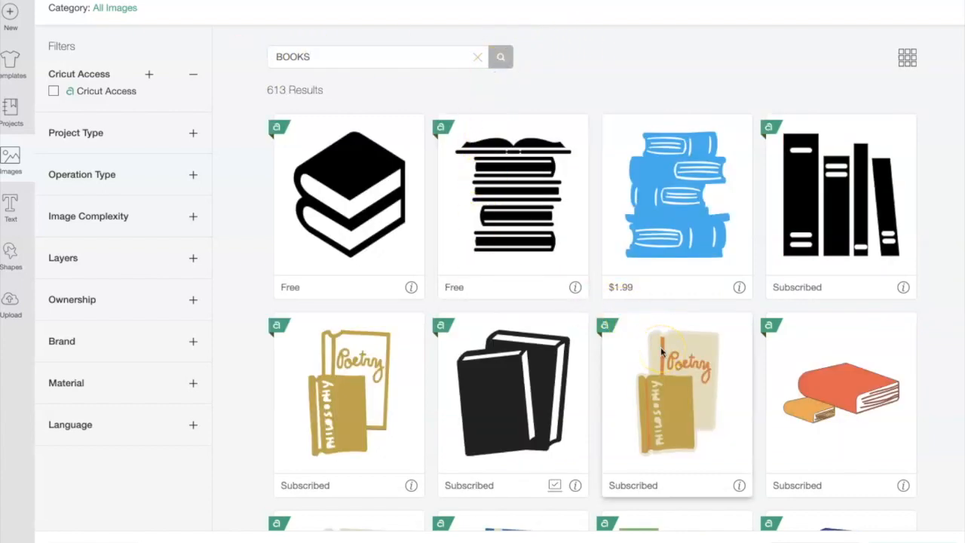
scroll(661, 348, down, 3)
click(525, 324)
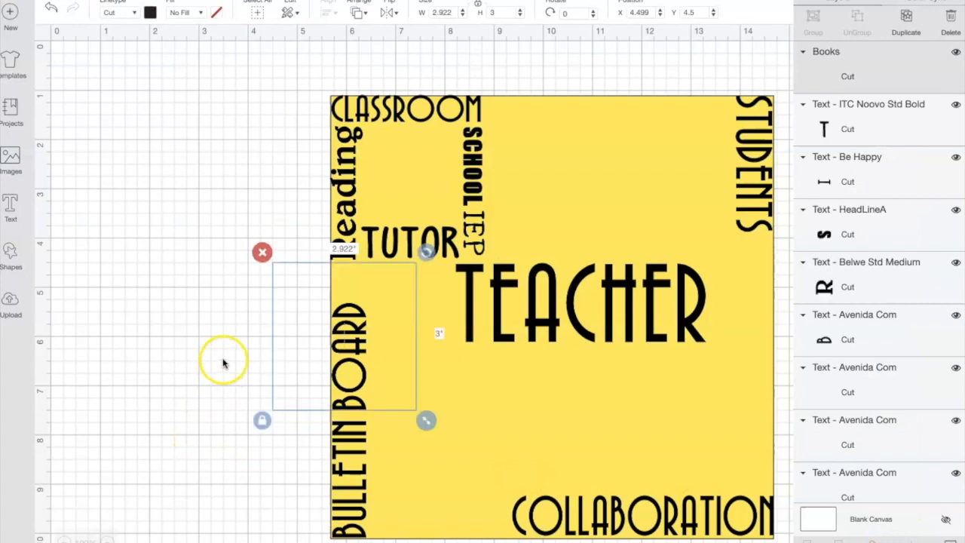
Shrink the books image and fit it into the space enclosed by CLASSROOM, Reading, SCHOOL and TUTOR.
drag(426, 421, 360, 352)
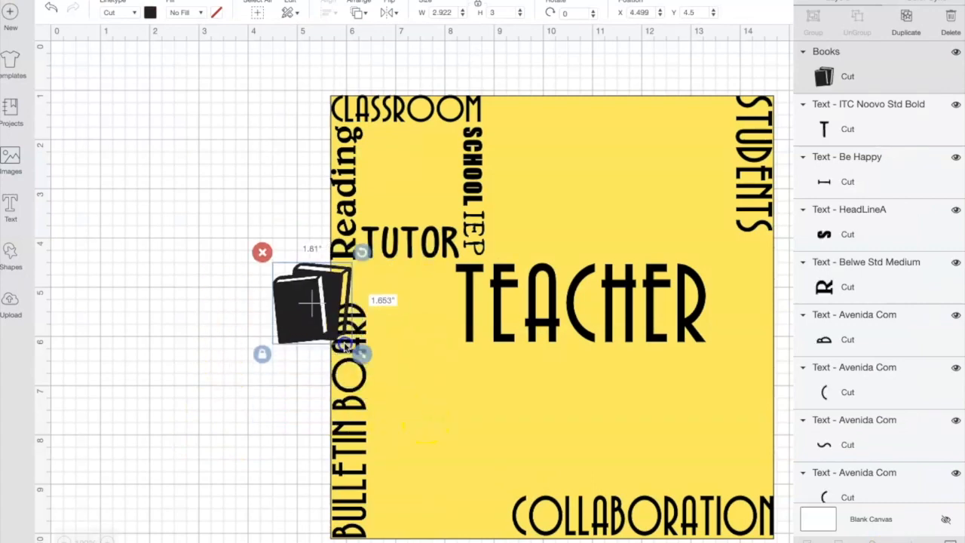
click(315, 300)
drag(315, 300, 406, 182)
drag(458, 221, 462, 232)
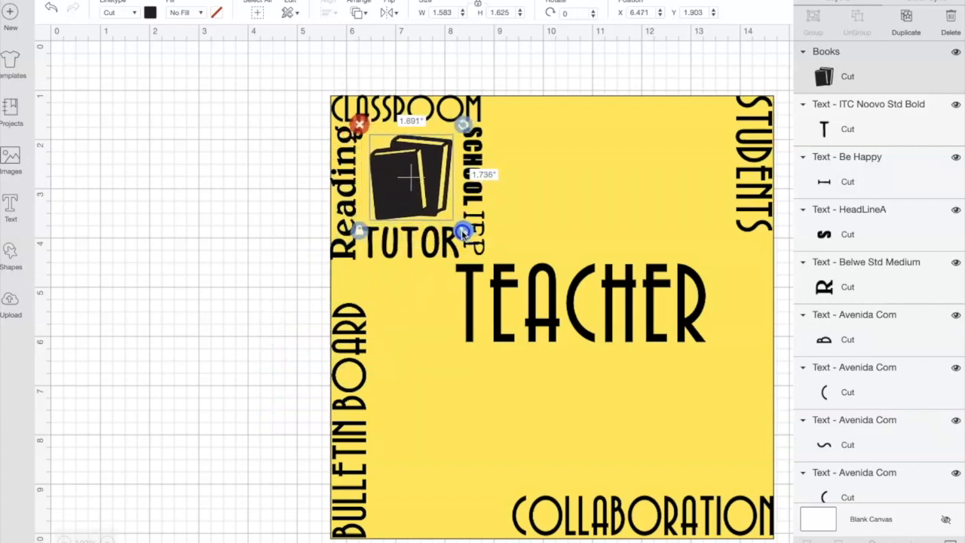
drag(406, 182, 409, 191)
drag(462, 233, 459, 231)
click(308, 222)
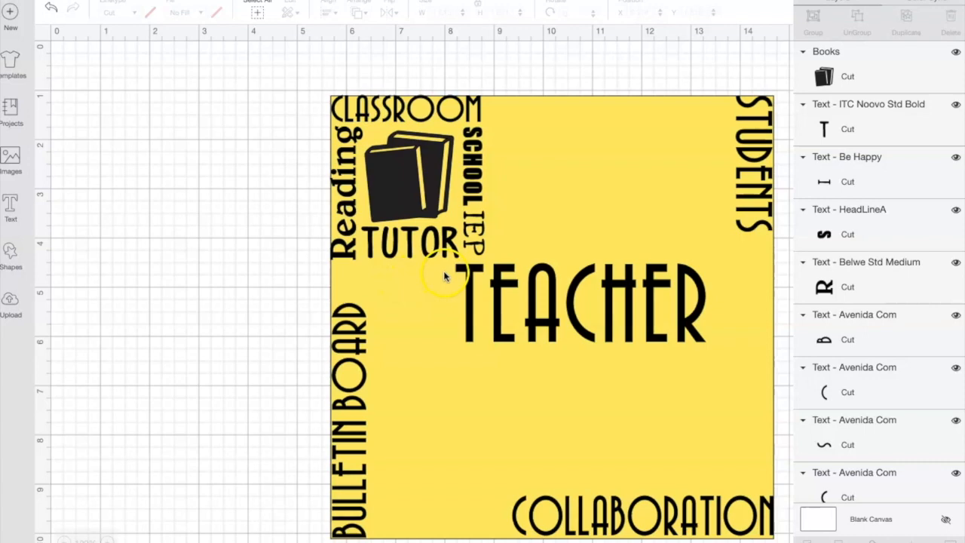
Find the hidden Learn text in Dekar among the layers and unhide it.
scroll(916, 165, down, 3)
scroll(917, 169, up, 3)
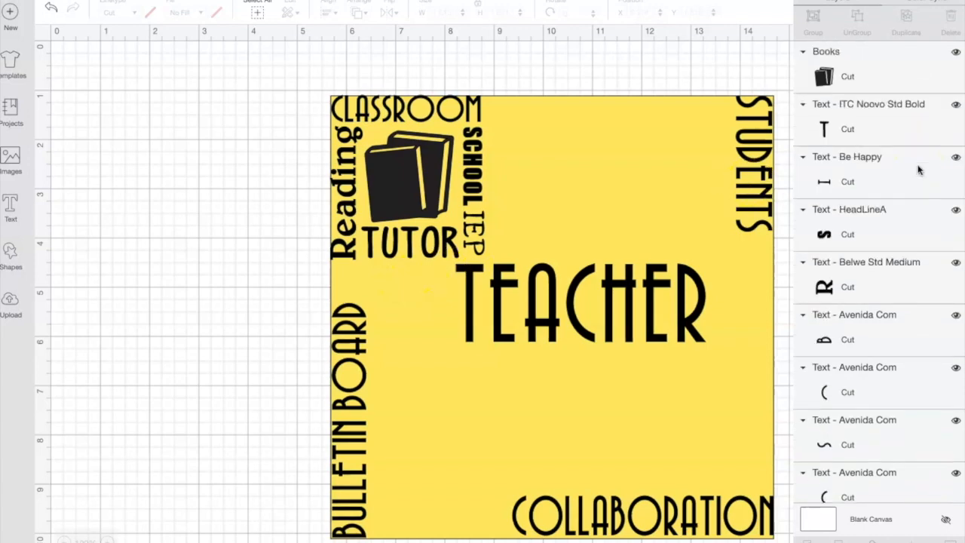
scroll(918, 170, down, 6)
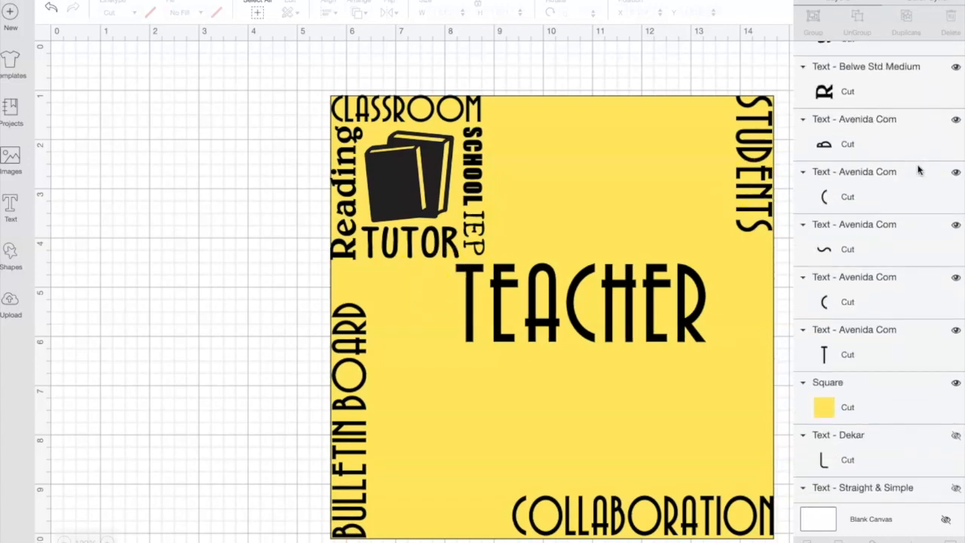
scroll(918, 170, down, 3)
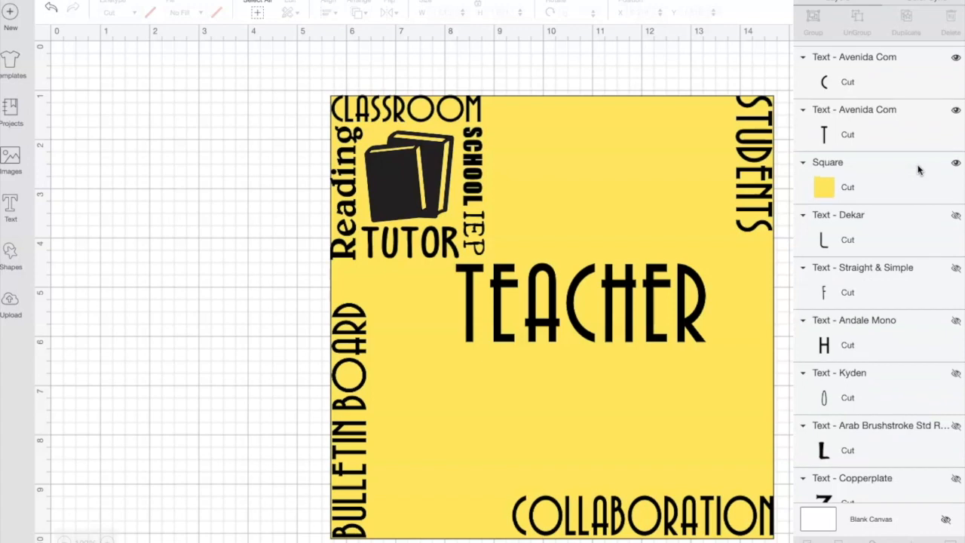
click(956, 216)
click(956, 216)
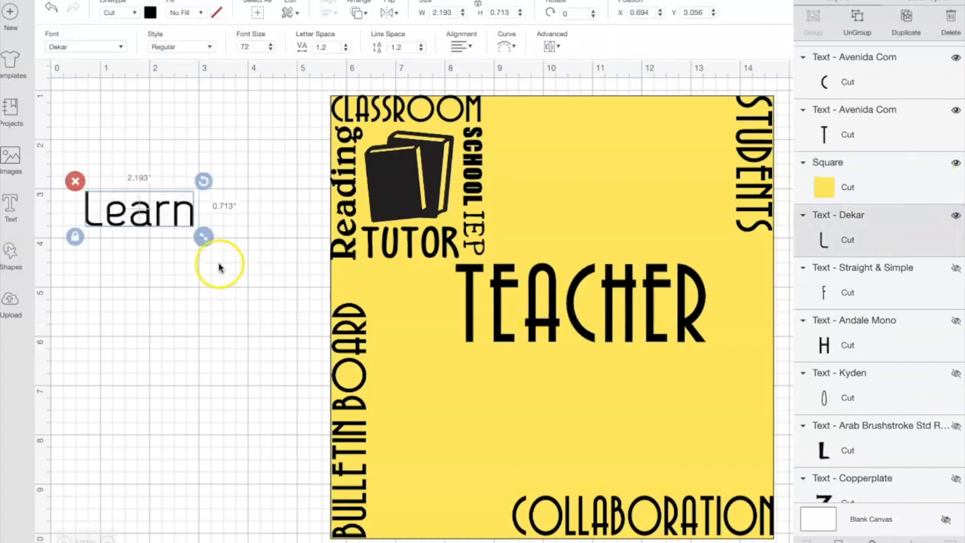
Bring Learn to the front and place it below TUTOR, between BULLETIN BOARD and TEACHER.
drag(140, 215, 234, 221)
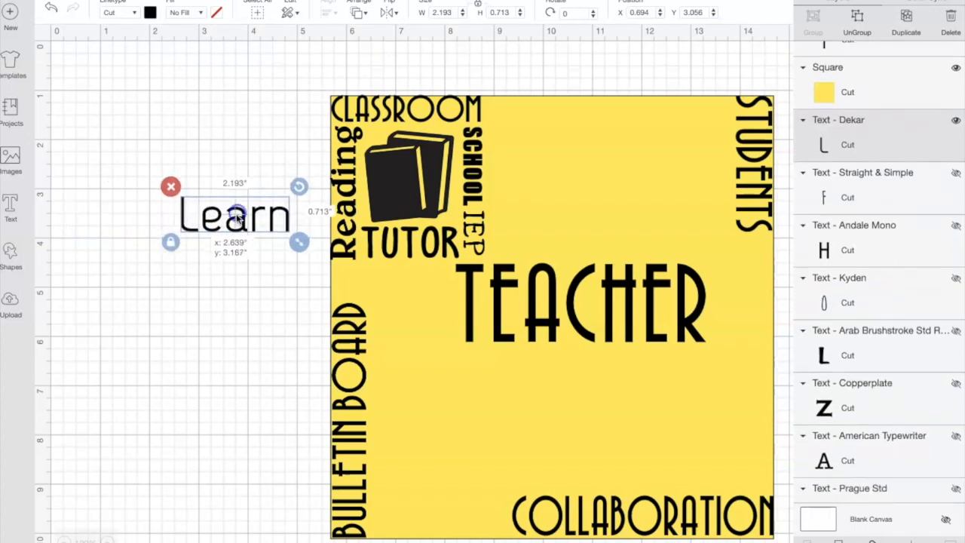
click(357, 14)
click(375, 96)
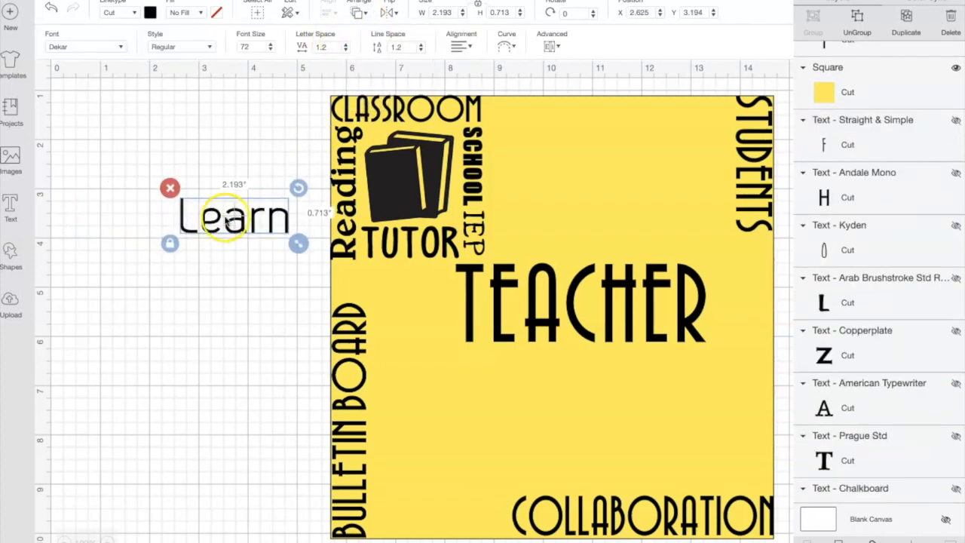
drag(237, 217, 411, 283)
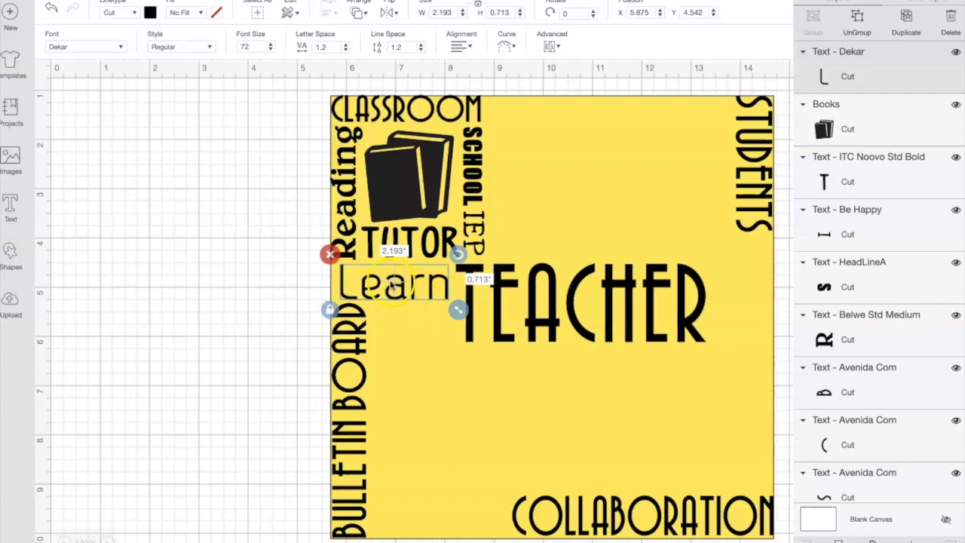
drag(392, 284, 391, 285)
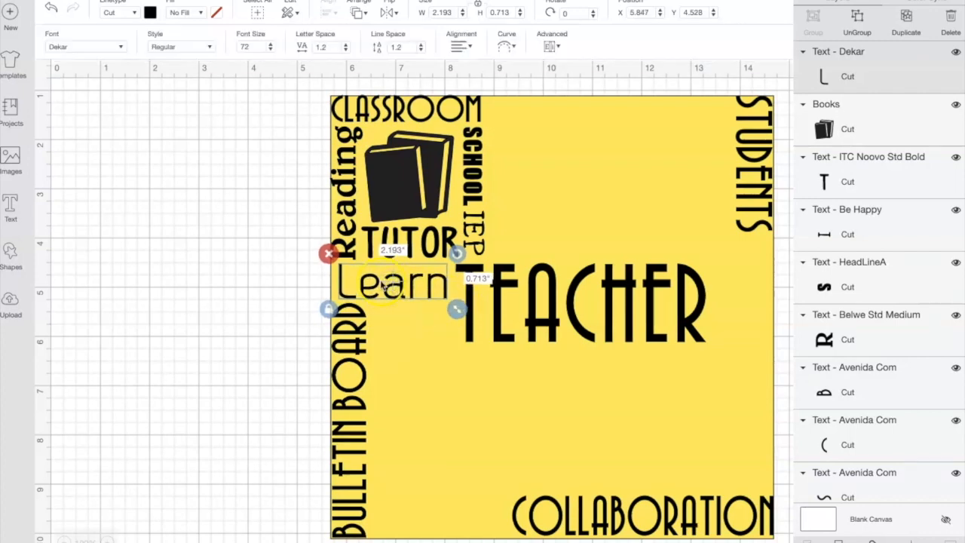
Unhide the FEEDBACK text in Straight & Simple and shrink it to about 2.13 inches wide.
click(450, 326)
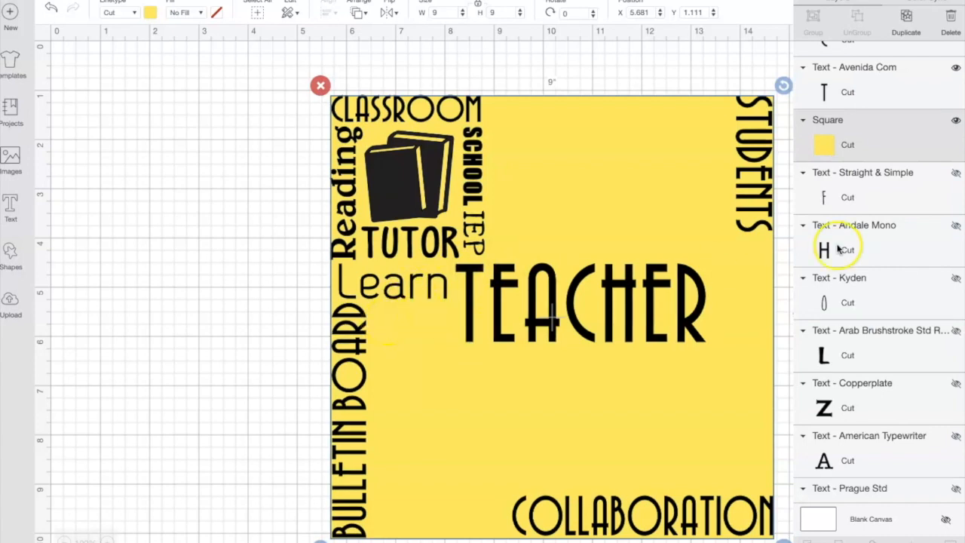
click(955, 174)
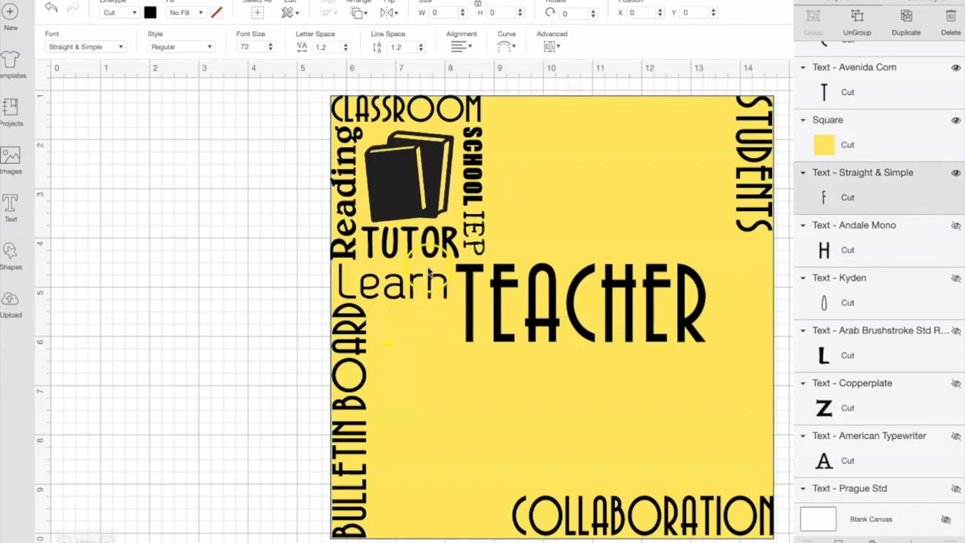
drag(255, 262, 206, 242)
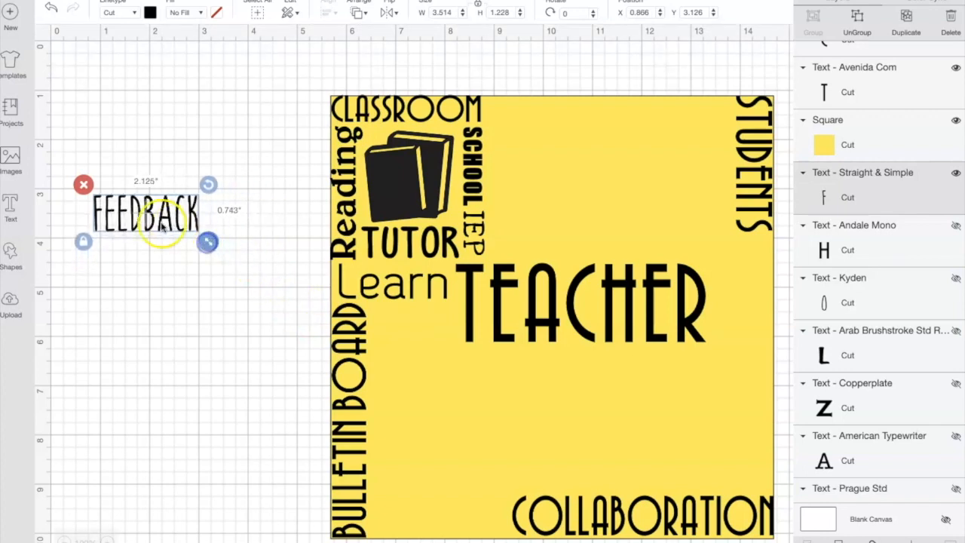
click(143, 215)
click(172, 192)
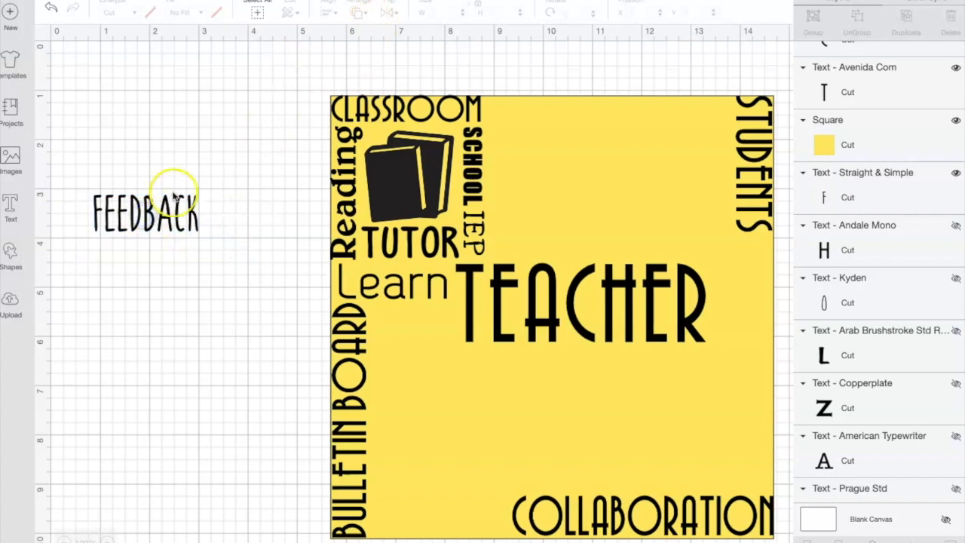
Bring FEEDBACK to the front and fit it below Learn, between BULLETIN BOARD and TEACHER, at about 1.67 by 0.72 inches.
click(362, 14)
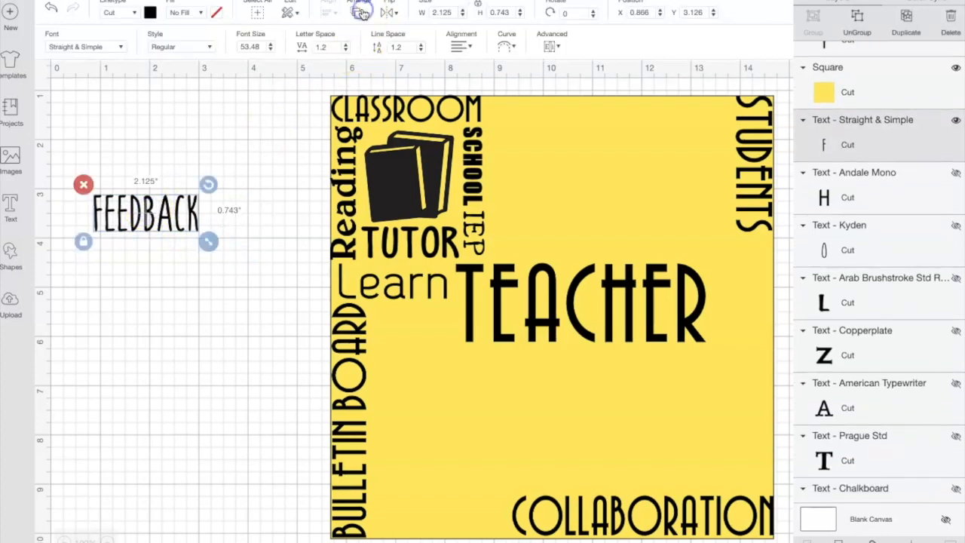
click(381, 97)
click(136, 230)
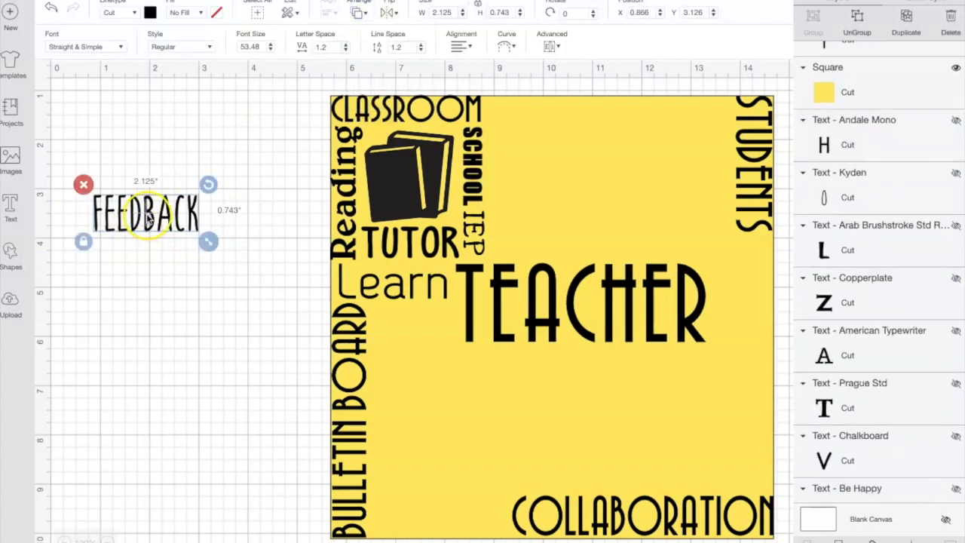
drag(188, 243, 427, 323)
drag(486, 353, 461, 346)
drag(409, 324, 409, 322)
drag(465, 353, 464, 356)
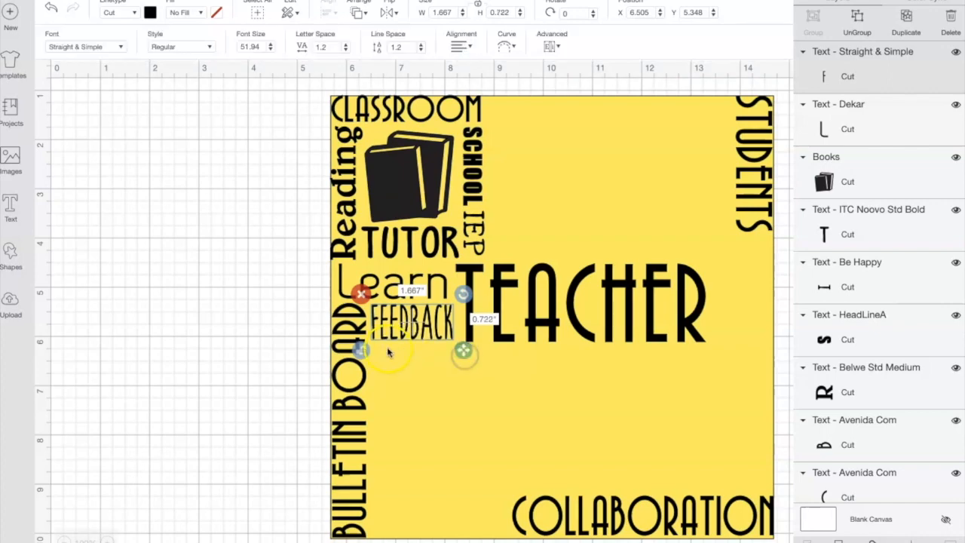
click(362, 353)
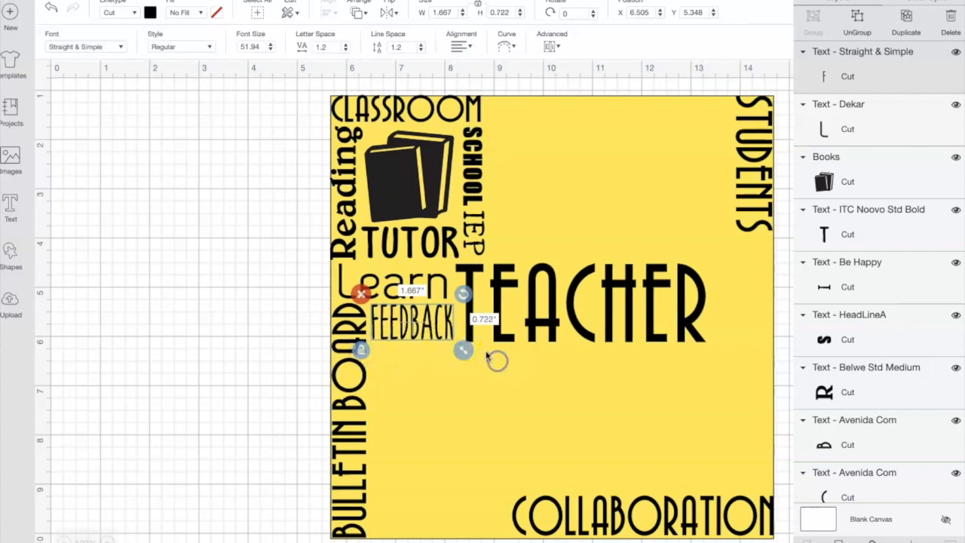
click(475, 349)
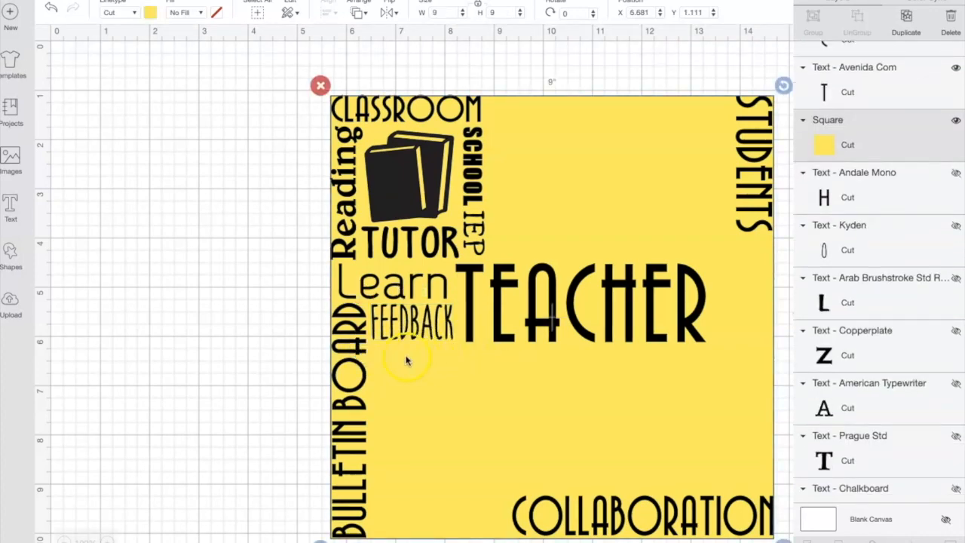
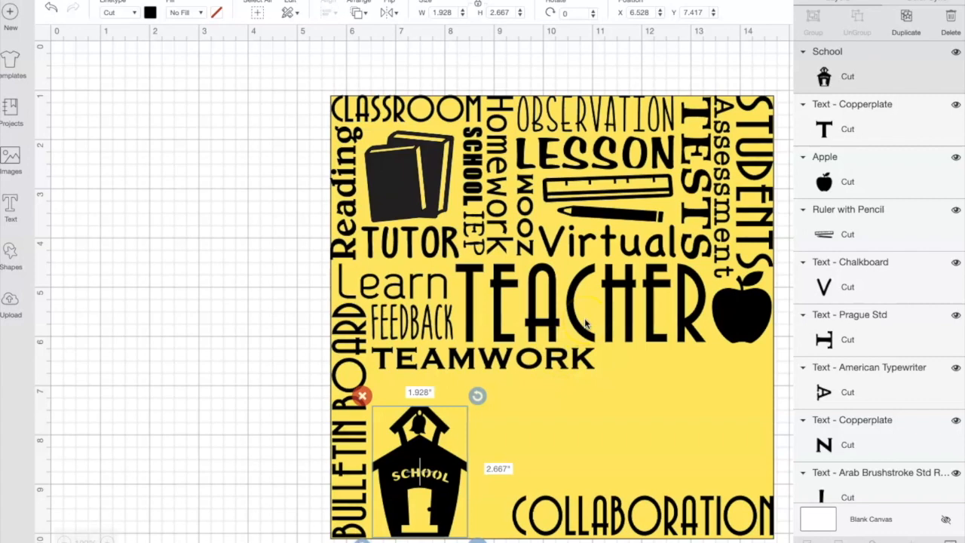
Enlarge the schoolhouse image to about 1.99 by 2.75 inches and rest it on the yellow square's lower edge beside BULLETIN BOARD.
drag(477, 540, 480, 542)
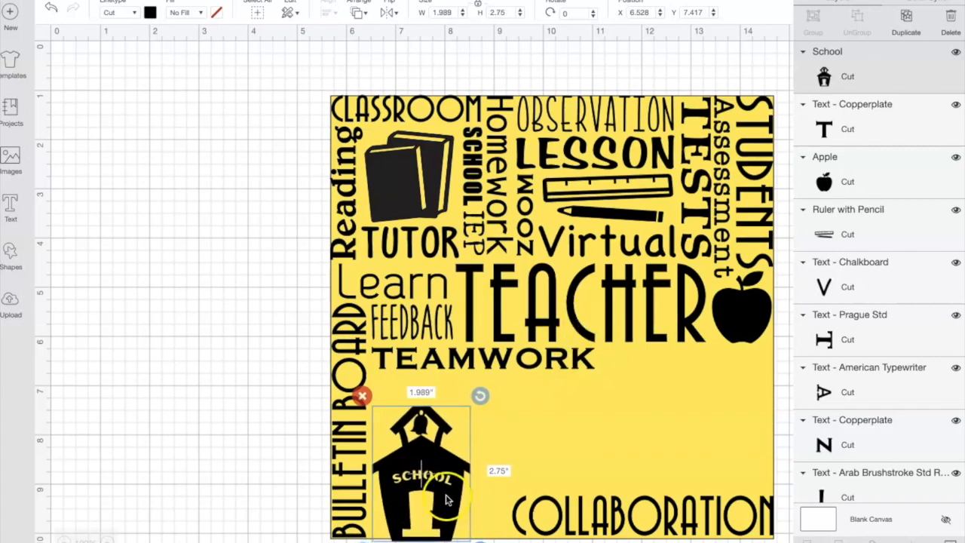
drag(447, 478, 446, 474)
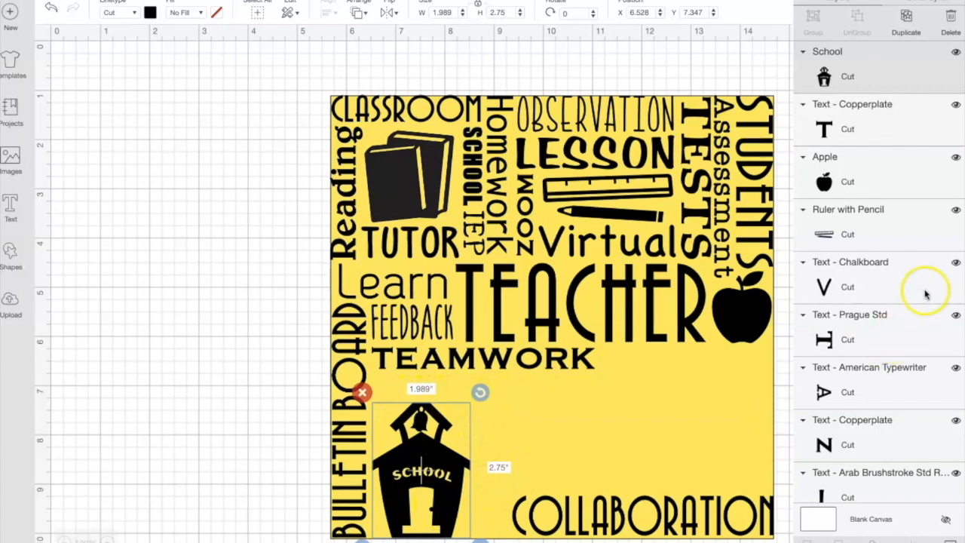
Unhide the Worksheet text in American Typewriter and bring it to the front.
scroll(924, 288, down, 10)
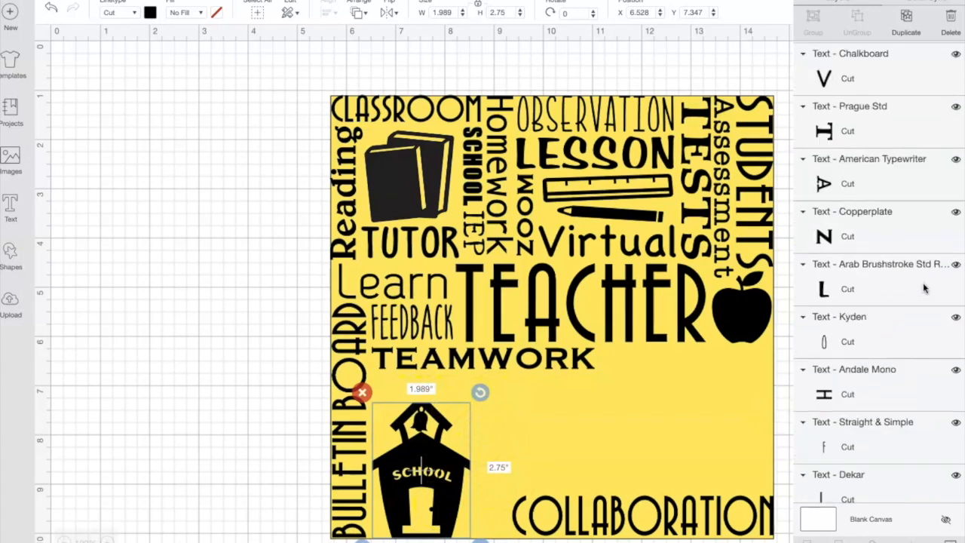
scroll(924, 288, down, 10)
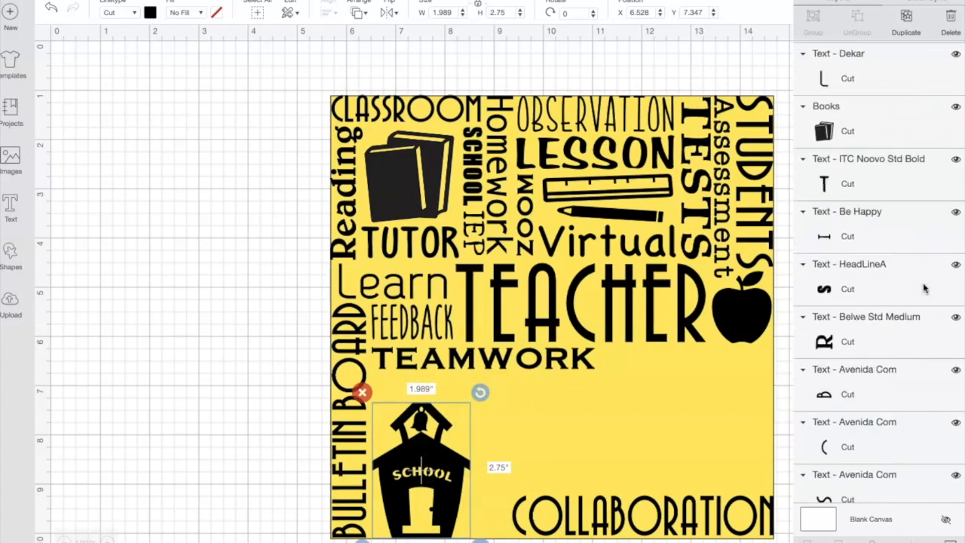
scroll(924, 288, down, 8)
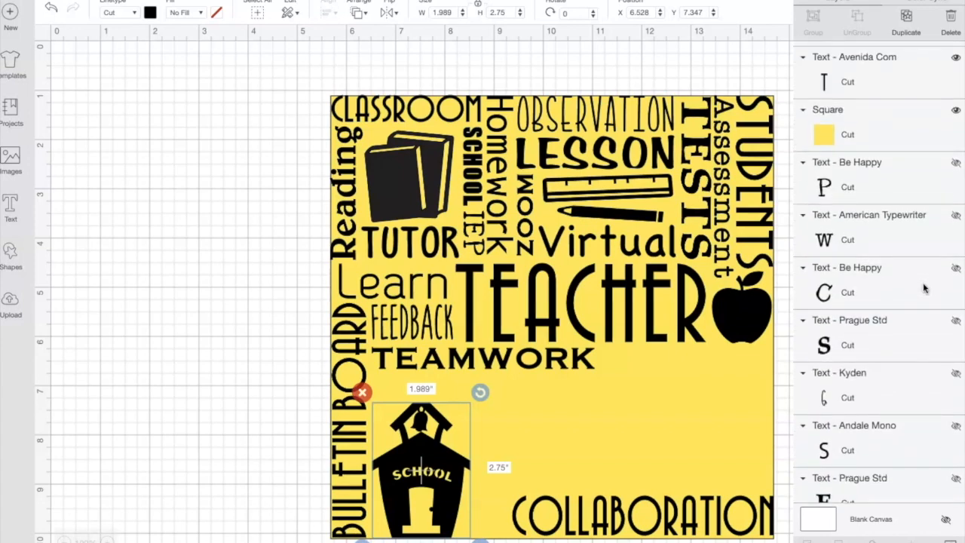
click(956, 218)
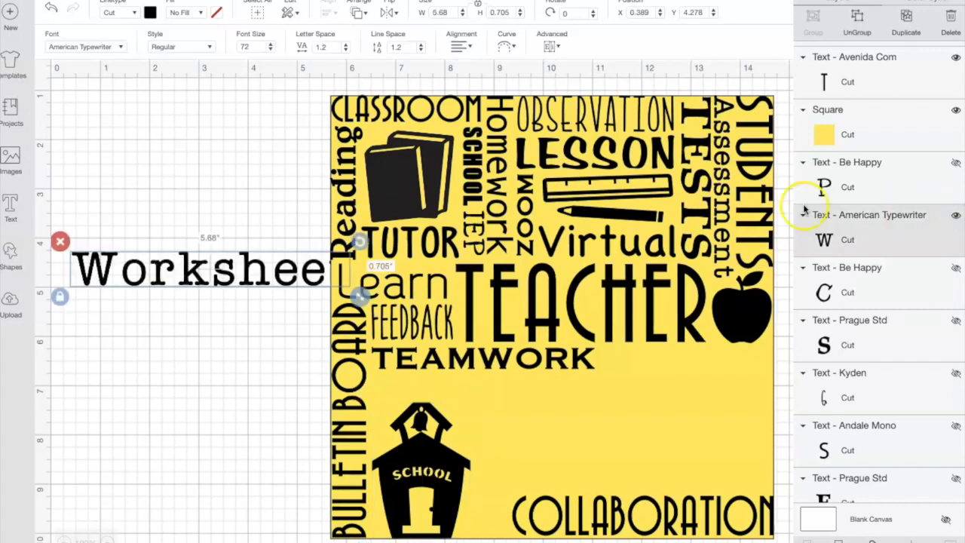
click(357, 13)
click(398, 96)
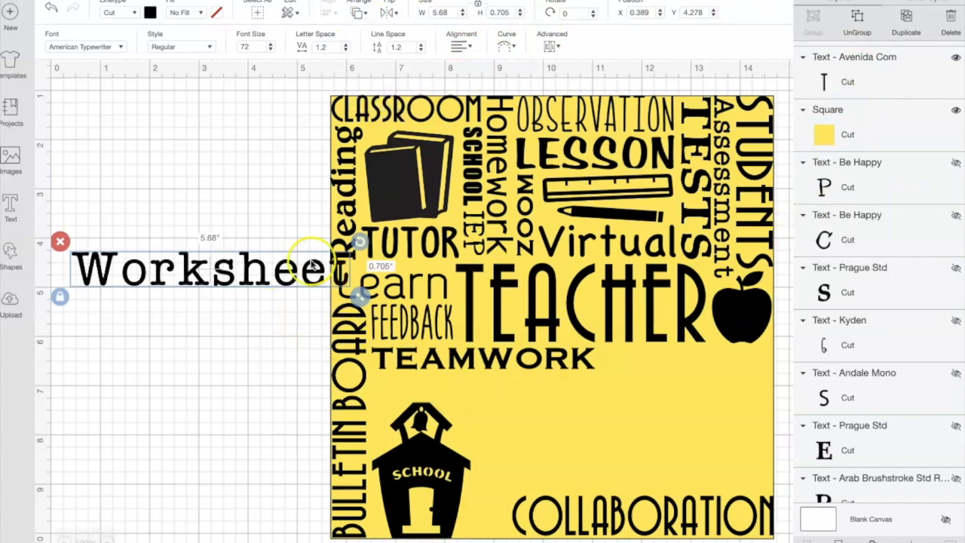
Rotate Worksheet to 90 degrees and shrink it to about 0.34 by 2.75 inches.
drag(361, 300, 307, 289)
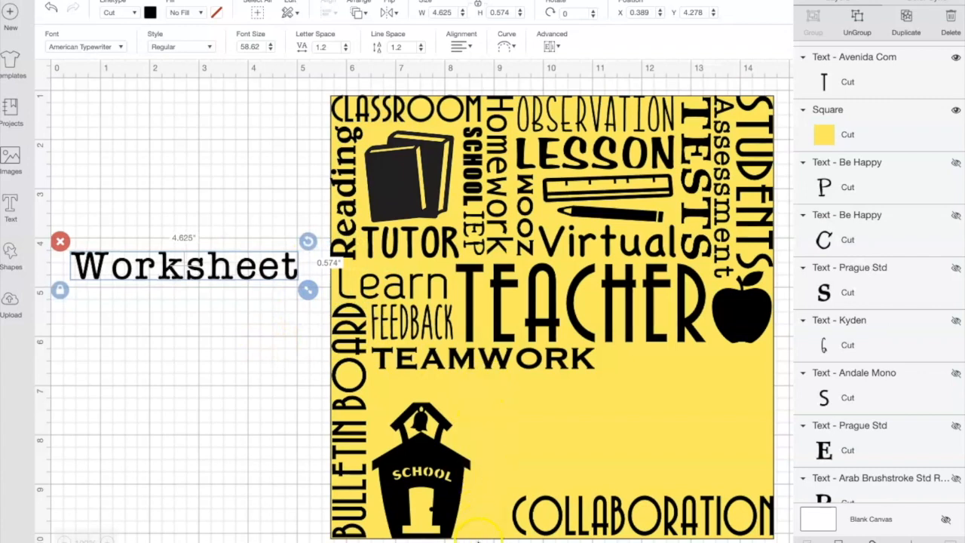
click(570, 16)
key(Return)
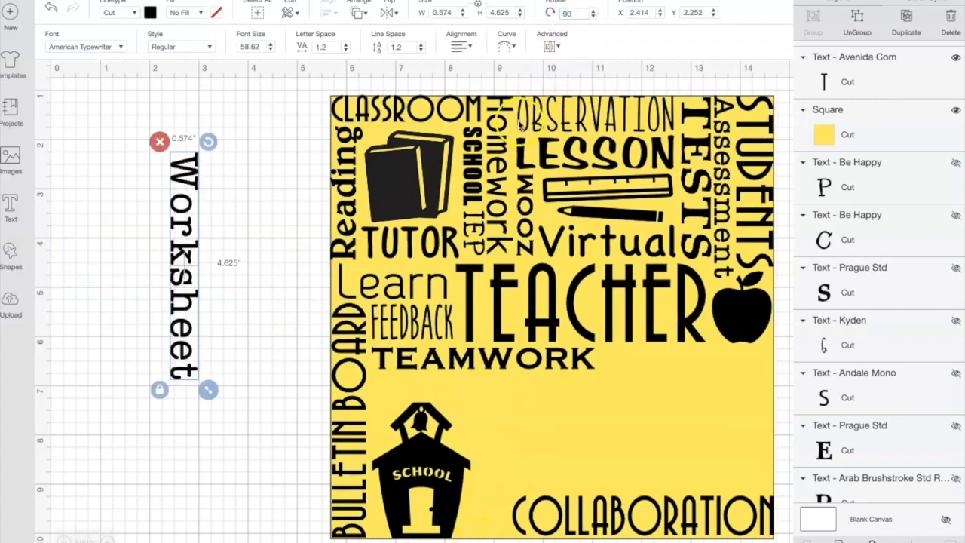
drag(181, 258, 240, 303)
drag(251, 427, 220, 339)
click(224, 257)
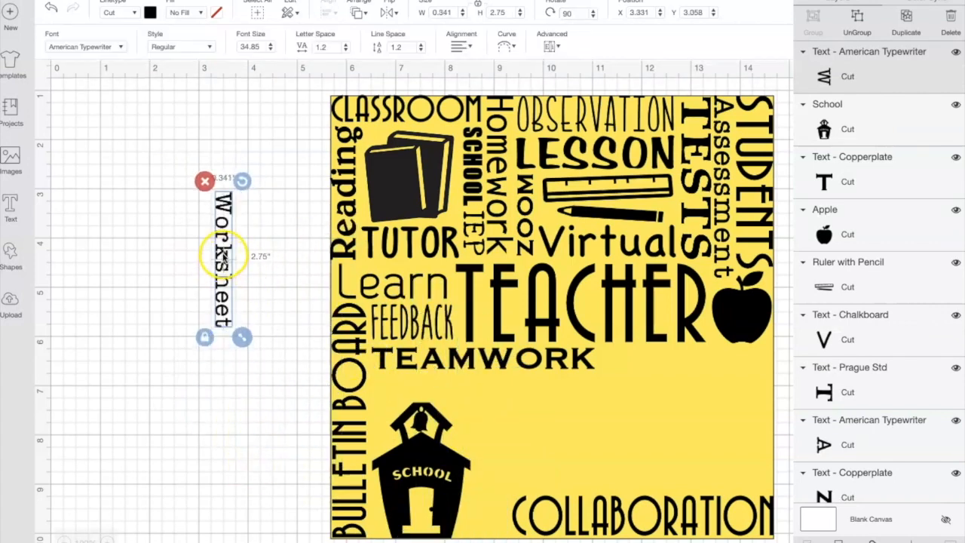
Place Worksheet vertically beside the schoolhouse below TEAMWORK and enlarge it to about 3.3 inches tall.
drag(224, 256, 487, 437)
drag(506, 518, 523, 541)
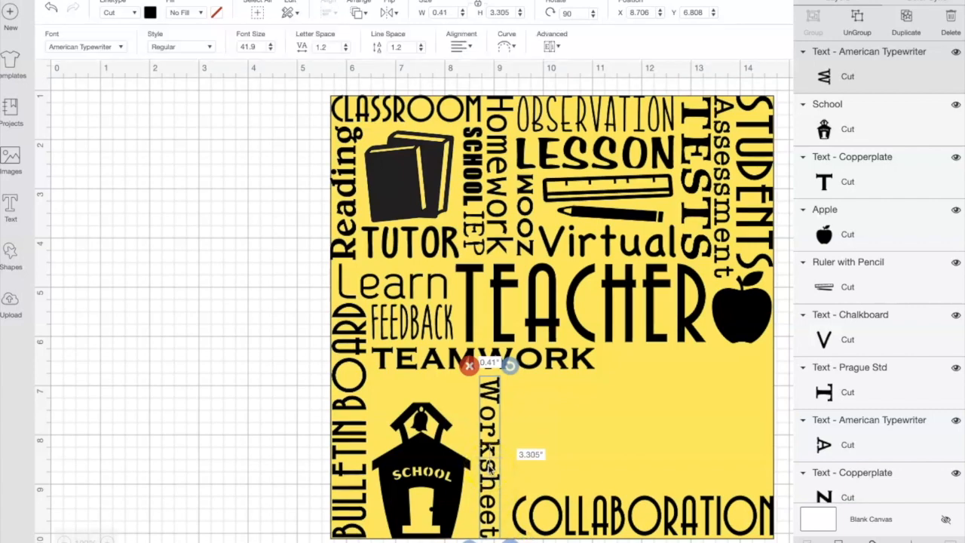
drag(488, 465, 485, 463)
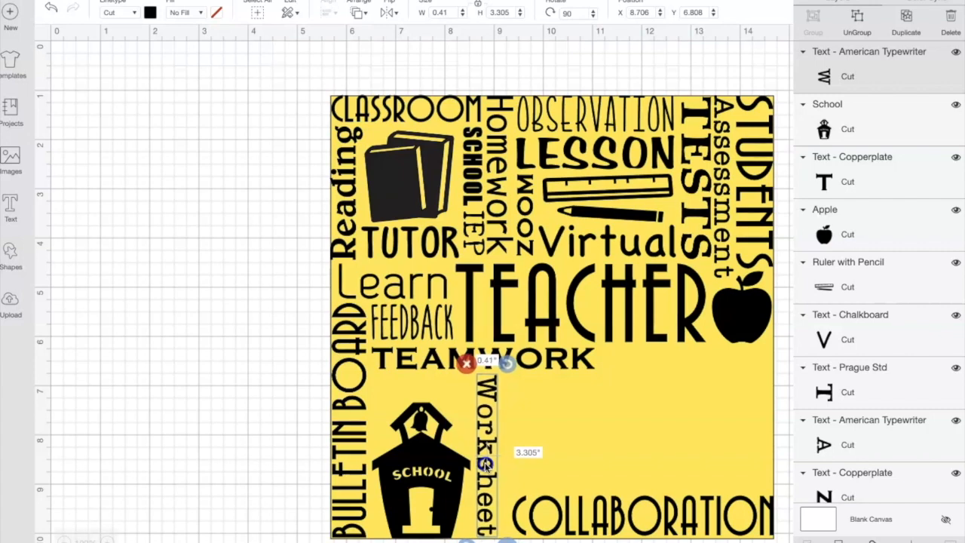
drag(486, 464, 485, 465)
Enlarge COLLABORATION to about 5.5 by 1.03 inches so it spans from Worksheet to the yellow square's edge.
drag(571, 517, 559, 509)
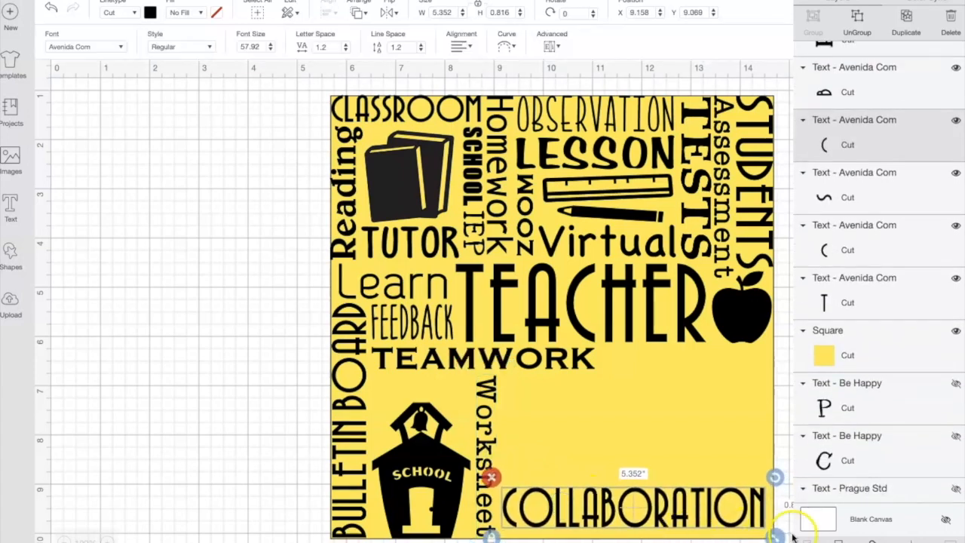
drag(775, 537, 783, 542)
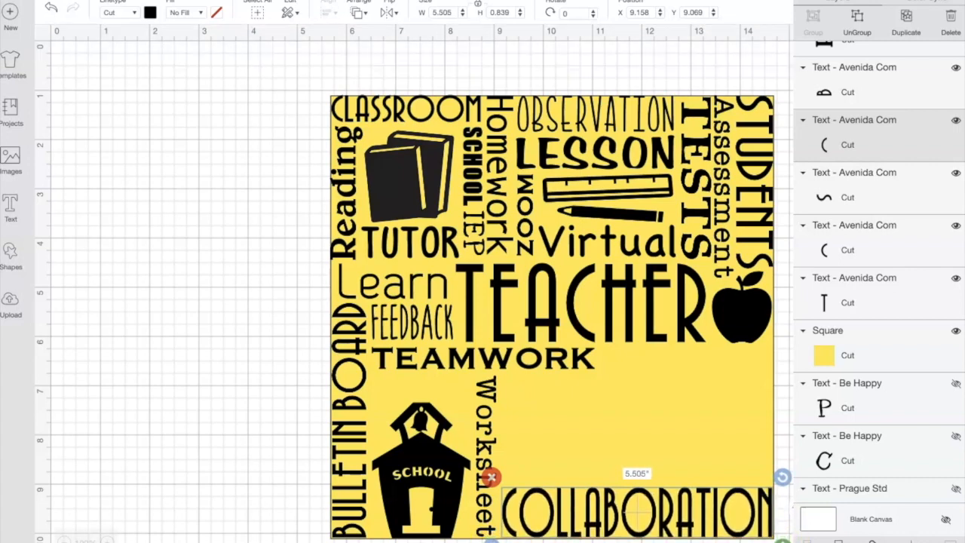
drag(612, 505, 614, 505)
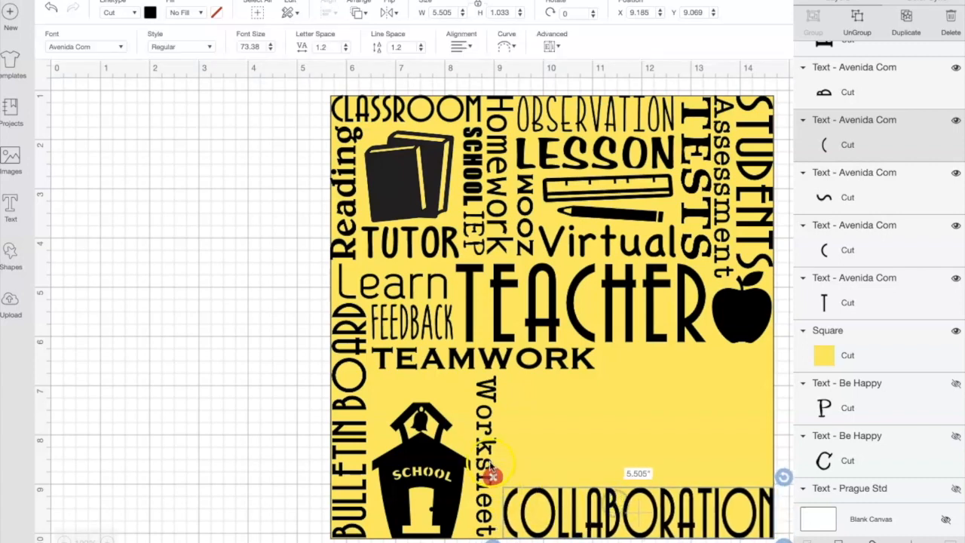
Nudge Worksheet toward COLLABORATION and enlarge the schoolhouse to about 2.05 by 2.83 inches between BULLETIN BOARD and Worksheet.
click(486, 454)
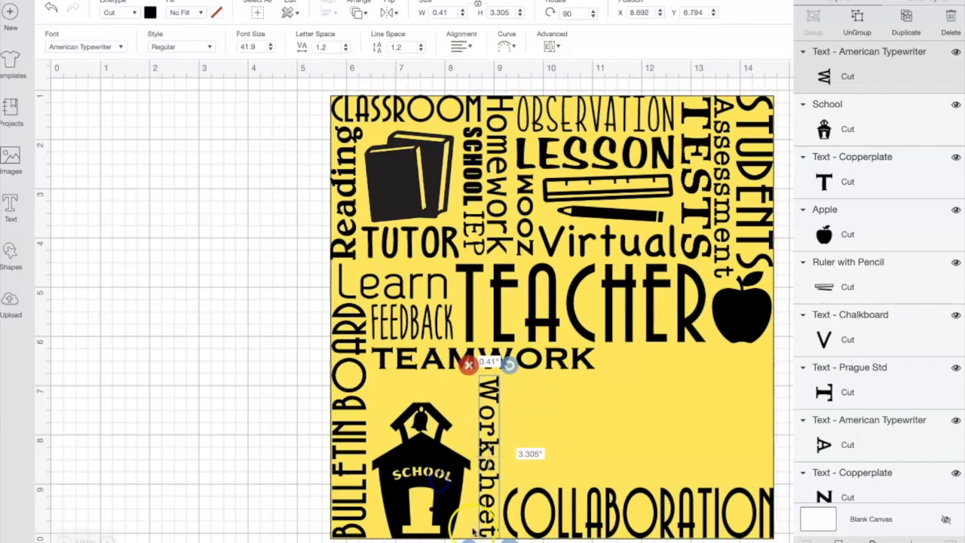
click(450, 520)
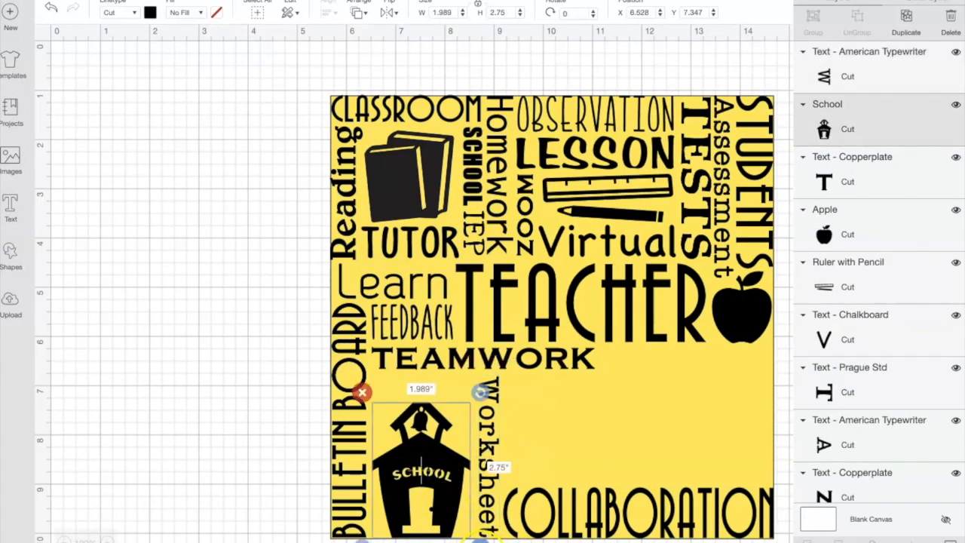
drag(480, 540, 485, 542)
drag(449, 500, 437, 478)
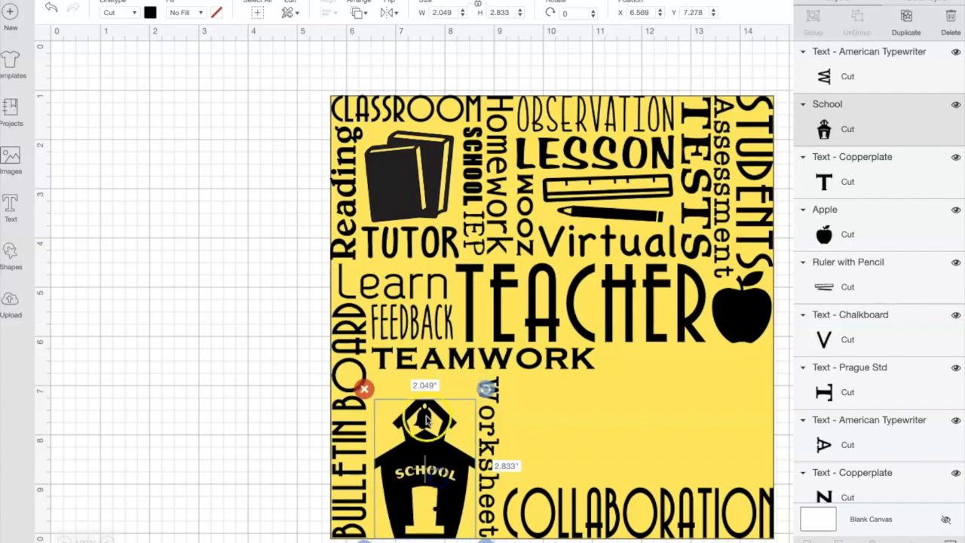
Unhide the COURSE text in Be Happy and shrink it to about 2.56 inches wide.
click(399, 390)
click(398, 390)
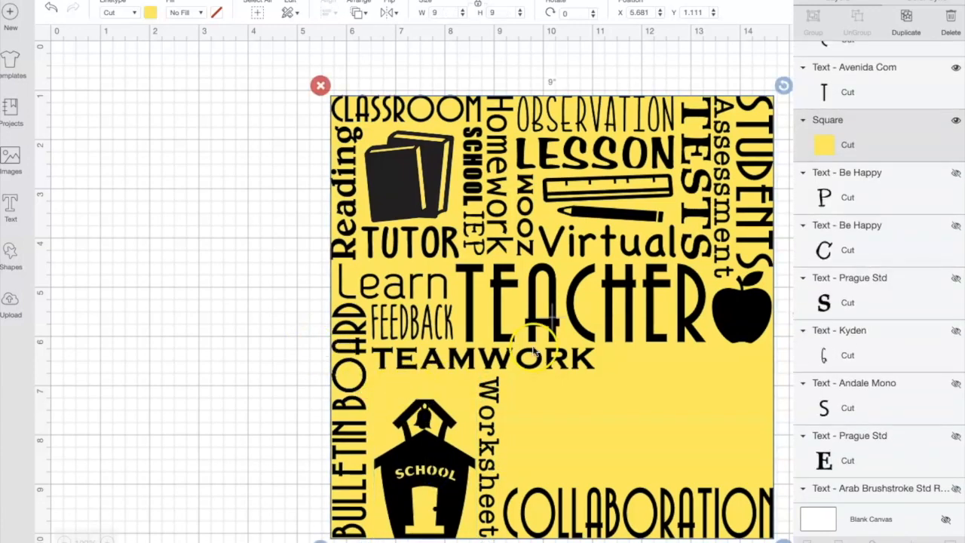
click(955, 228)
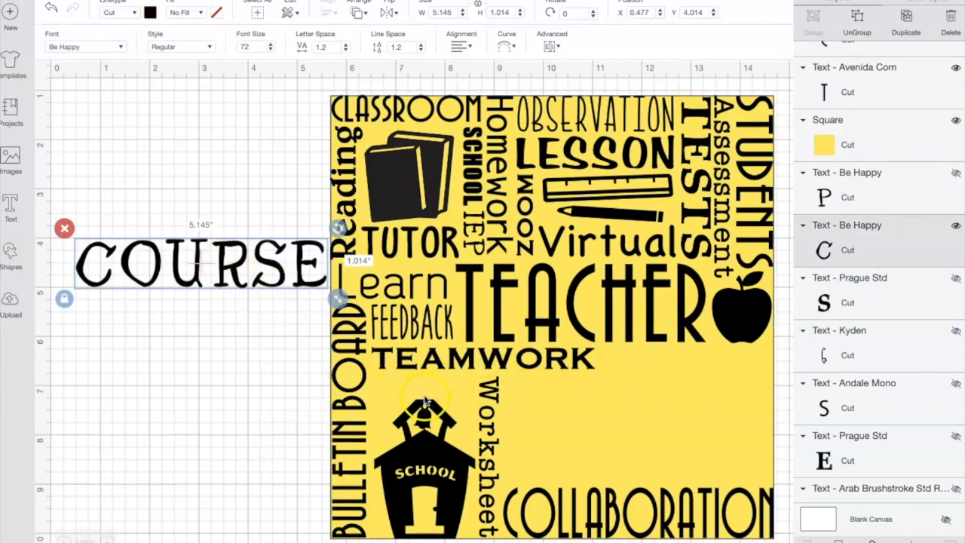
drag(336, 295, 210, 270)
Bring COURSE to the front and fit it between TEAMWORK and the schoolhouse roof.
click(357, 12)
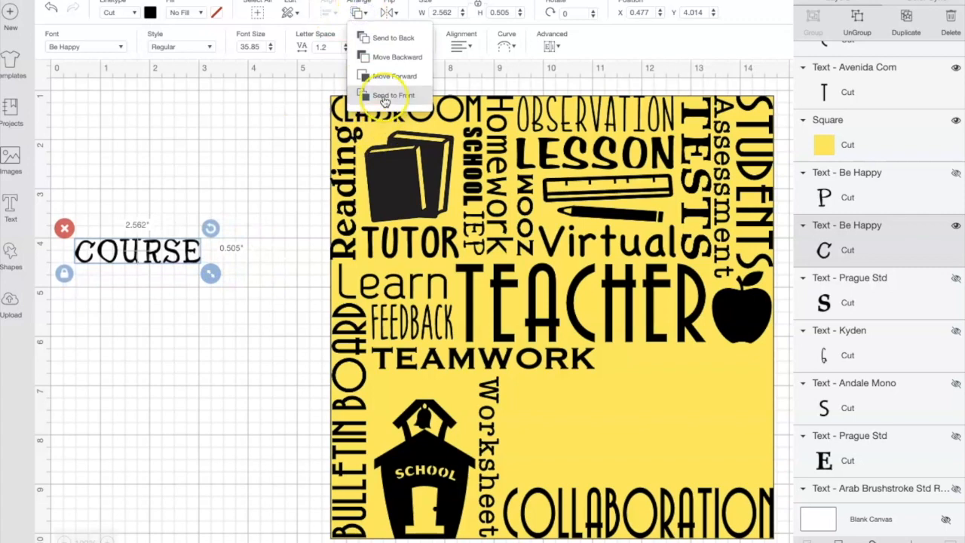
click(384, 96)
drag(144, 251, 439, 388)
drag(498, 407, 481, 401)
drag(416, 381, 422, 383)
drag(488, 408, 482, 405)
drag(426, 386, 434, 387)
click(273, 427)
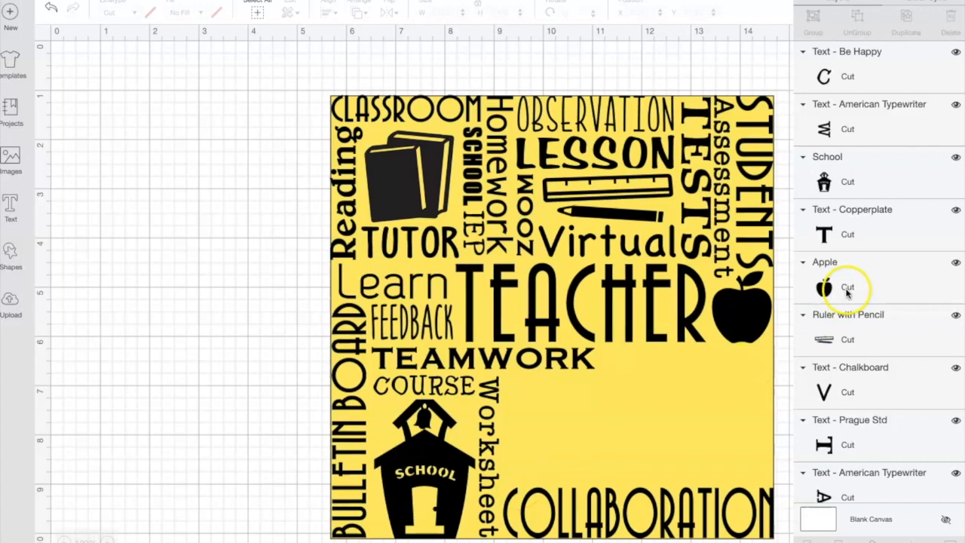
Find the hidden SCAFFOLD text in Prague Std among the layers and unhide it.
scroll(847, 290, down, 5)
scroll(846, 292, down, 15)
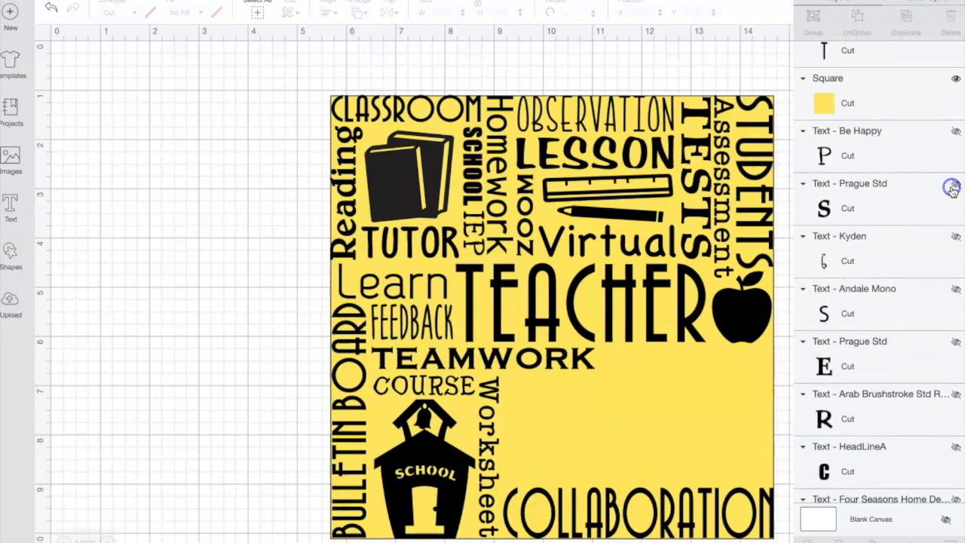
click(952, 188)
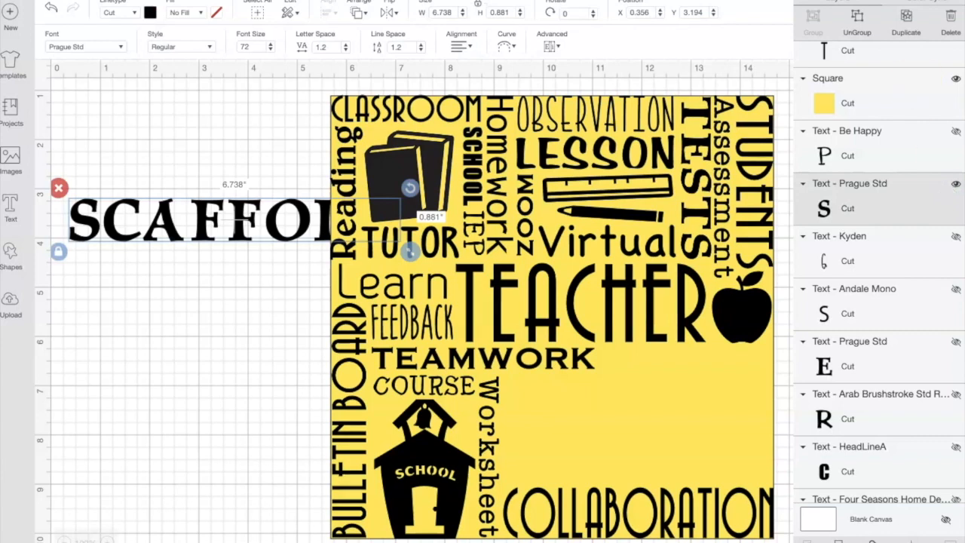
Shrink the SCAFFOLD text to about 3.21 inches wide and rotate it 90 degrees.
drag(225, 224, 155, 228)
drag(253, 224, 169, 239)
drag(320, 272, 218, 244)
drag(132, 230, 155, 229)
click(574, 12)
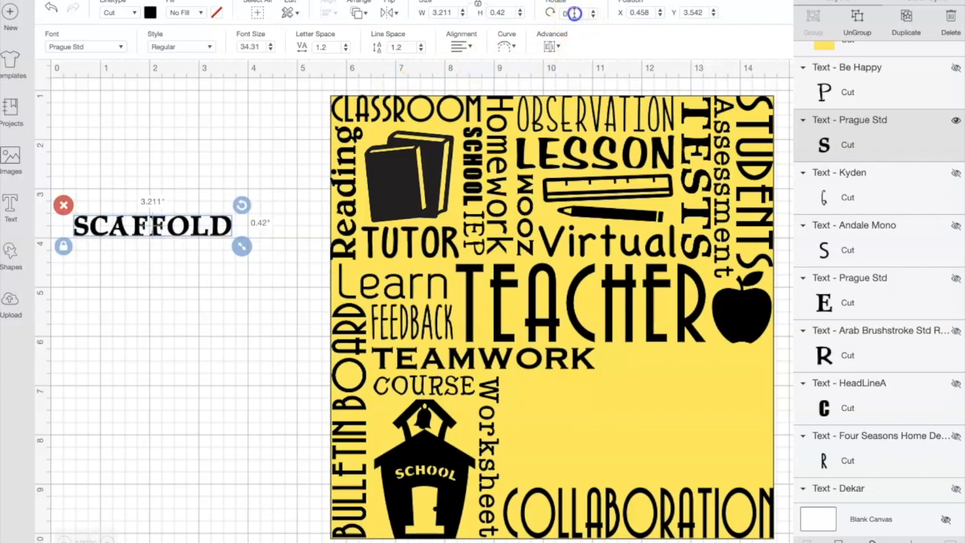
text(90)
key(Return)
Bring SCAFFOLD to the front, place it on the square beside Worksheet and shrink it to about 2.18 inches tall.
click(360, 13)
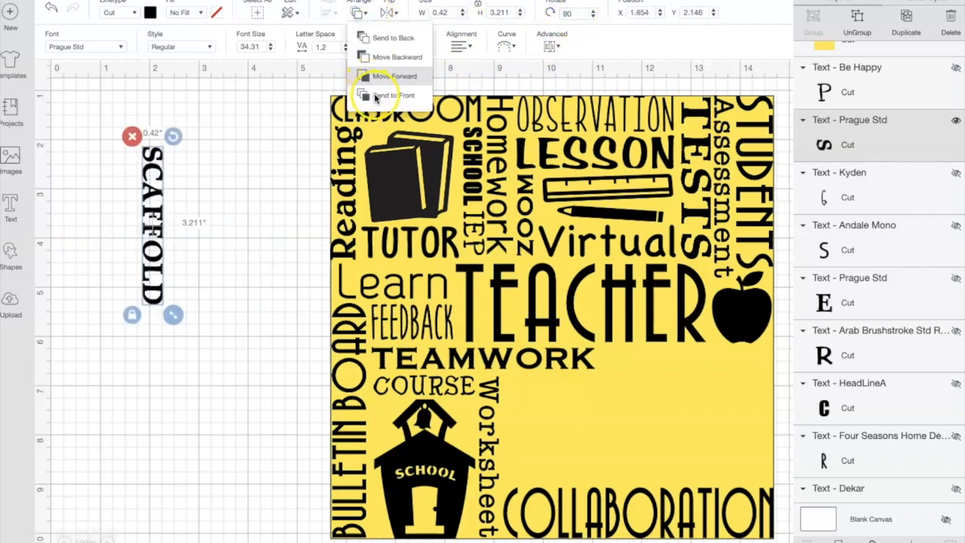
click(388, 95)
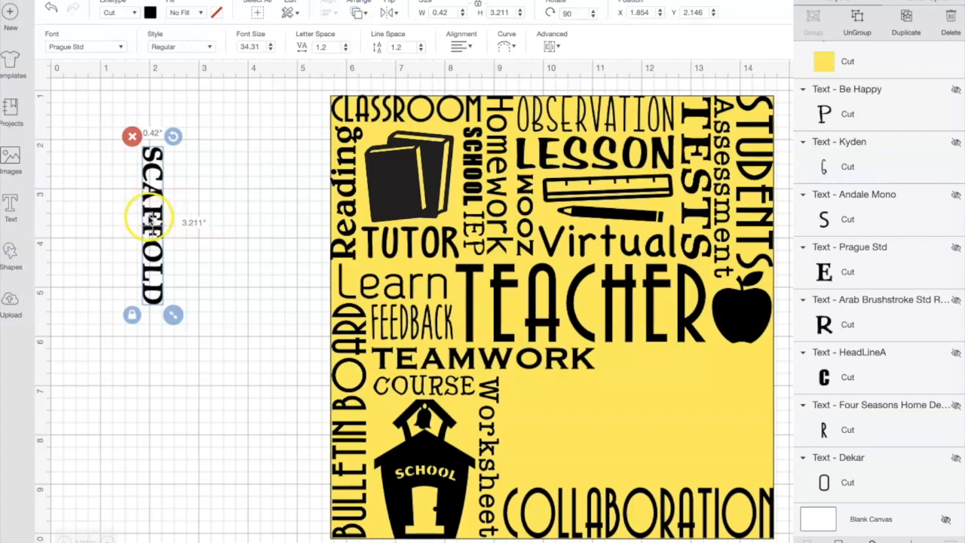
drag(151, 219, 524, 434)
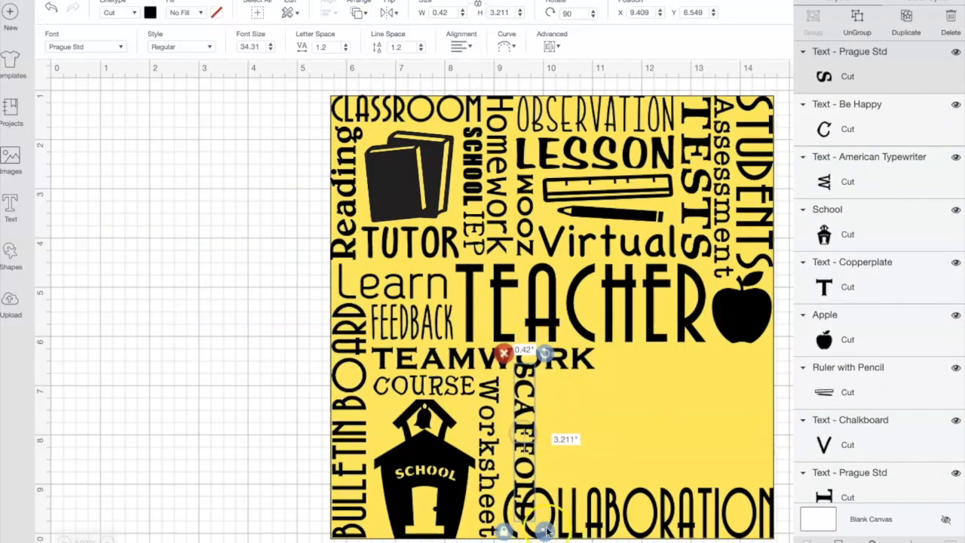
drag(545, 529, 534, 483)
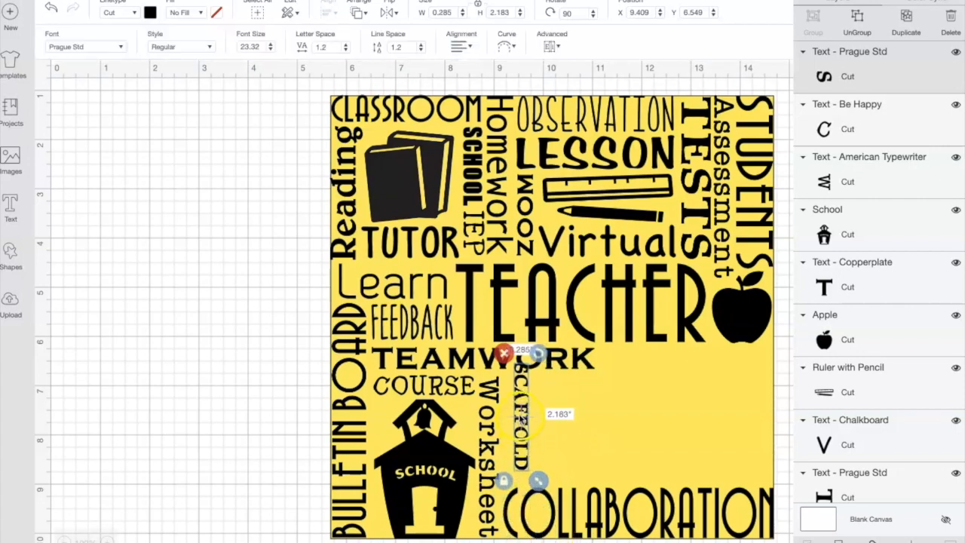
Move SCAFFOLD close against Worksheet above COLLABORATION and enlarge it to about 2.25 inches tall.
click(521, 417)
drag(519, 415, 519, 415)
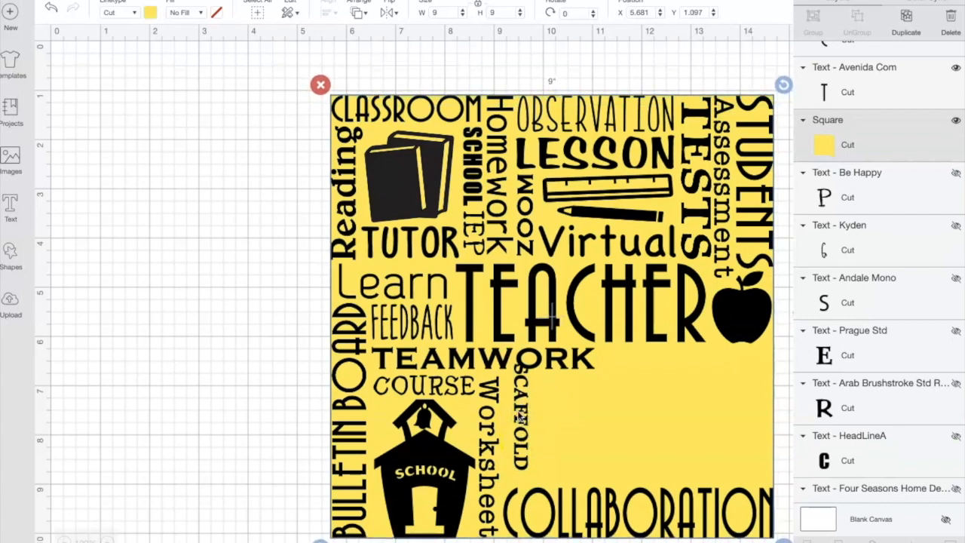
click(519, 414)
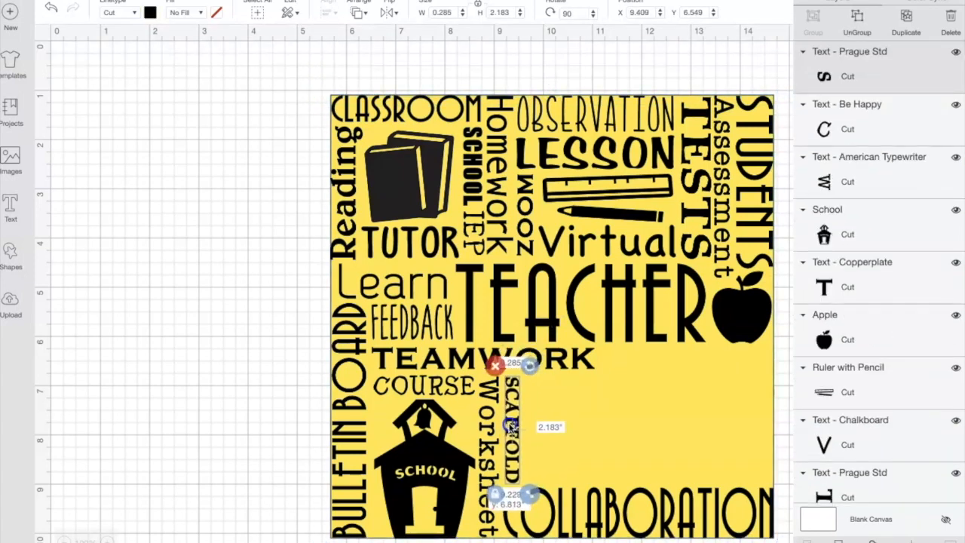
drag(510, 426, 510, 424)
drag(535, 503, 531, 498)
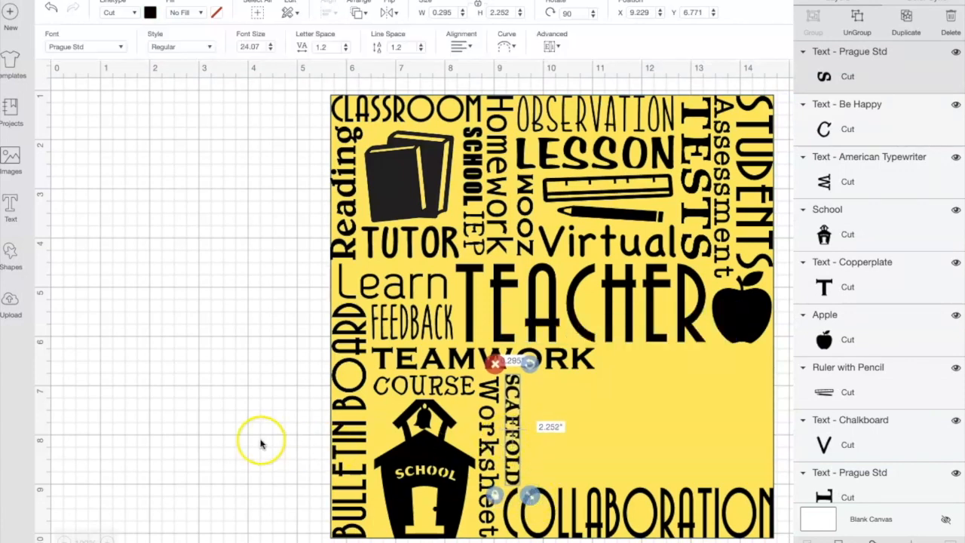
drag(254, 467, 243, 465)
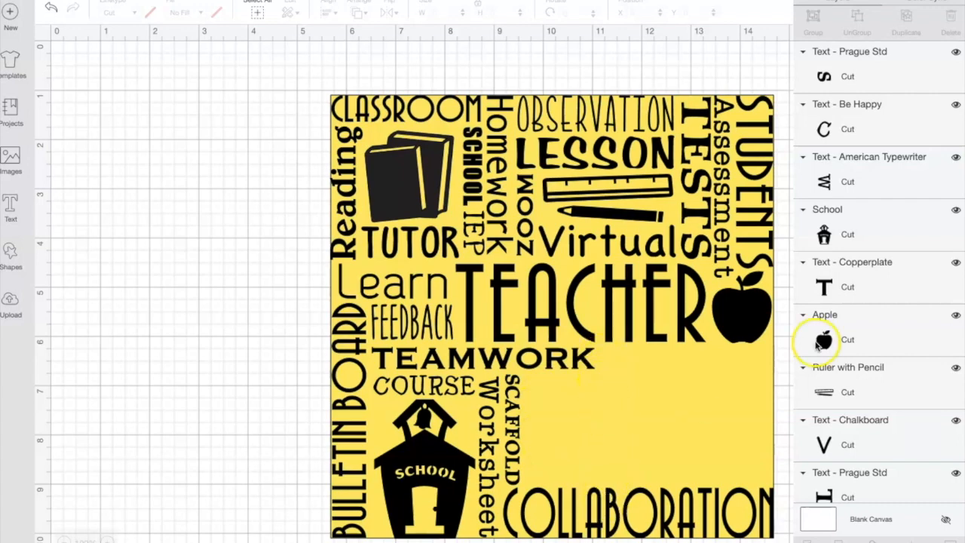
Find the hidden STANDARD text in Andale Mono among the layers and unhide it.
scroll(879, 339, down, 5)
scroll(879, 342, down, 5)
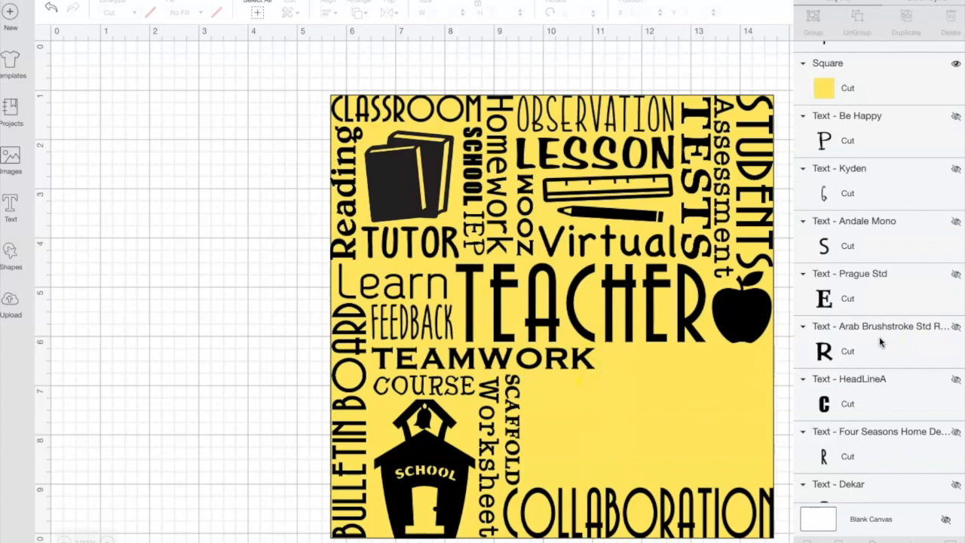
scroll(880, 339, up, 1)
click(953, 251)
click(955, 255)
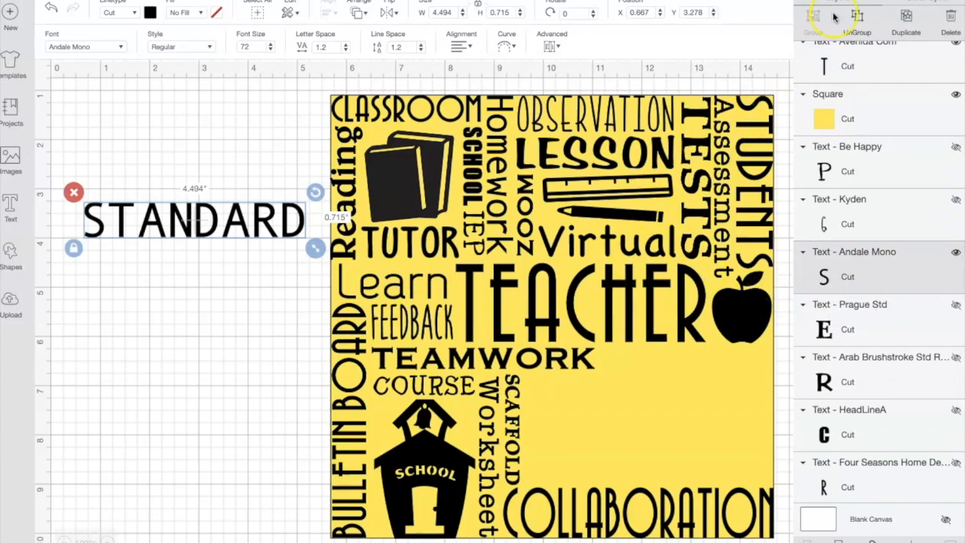
Rotate the STANDARD text 90 degrees and shrink it to about 3.1 inches tall.
click(567, 15)
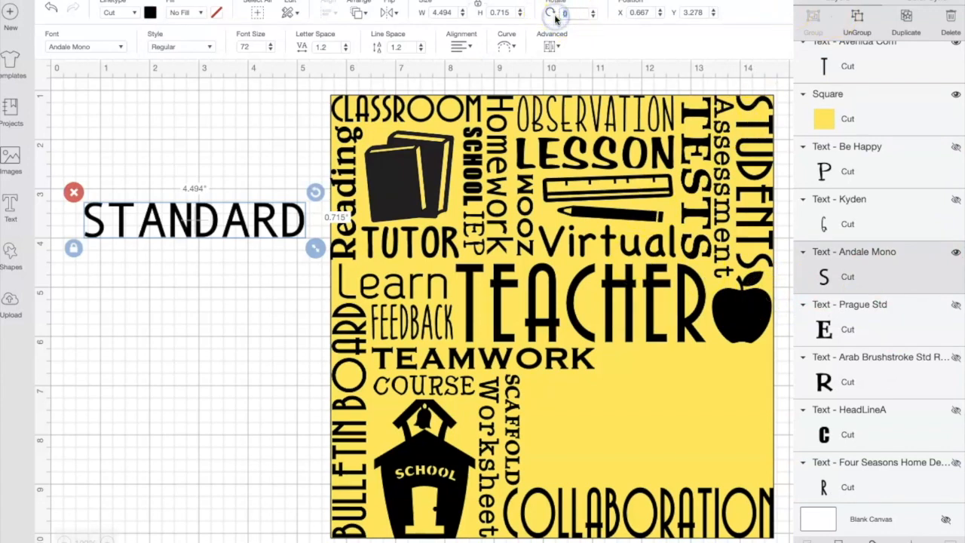
text(90)
key(Return)
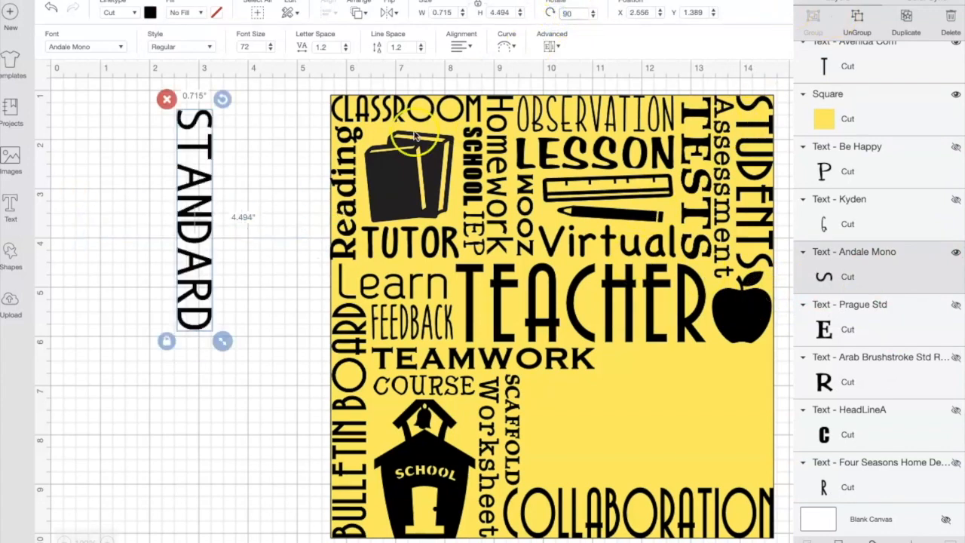
drag(221, 343, 210, 273)
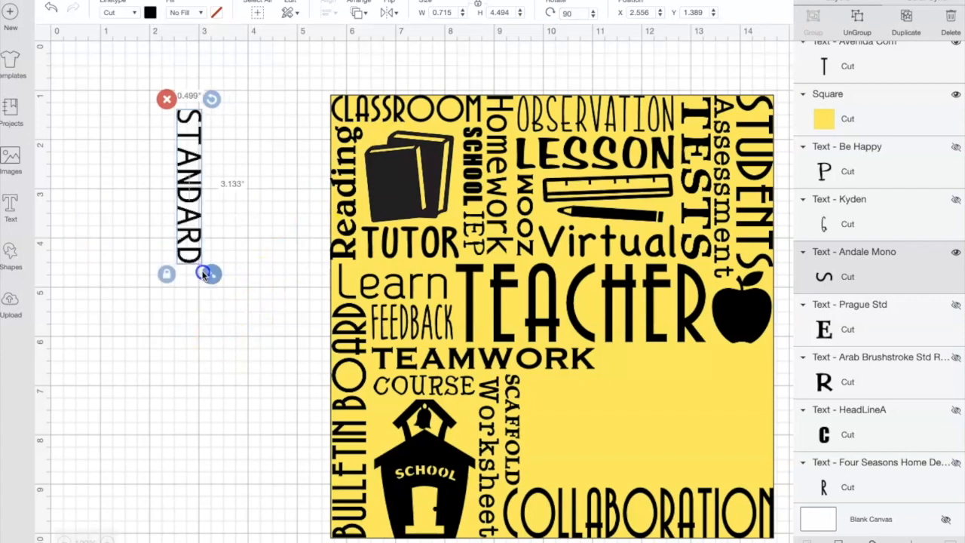
Bring STANDARD to the front and fit it at about 2.76 inches tall after TEAMWORK, down to COLLABORATION.
click(364, 14)
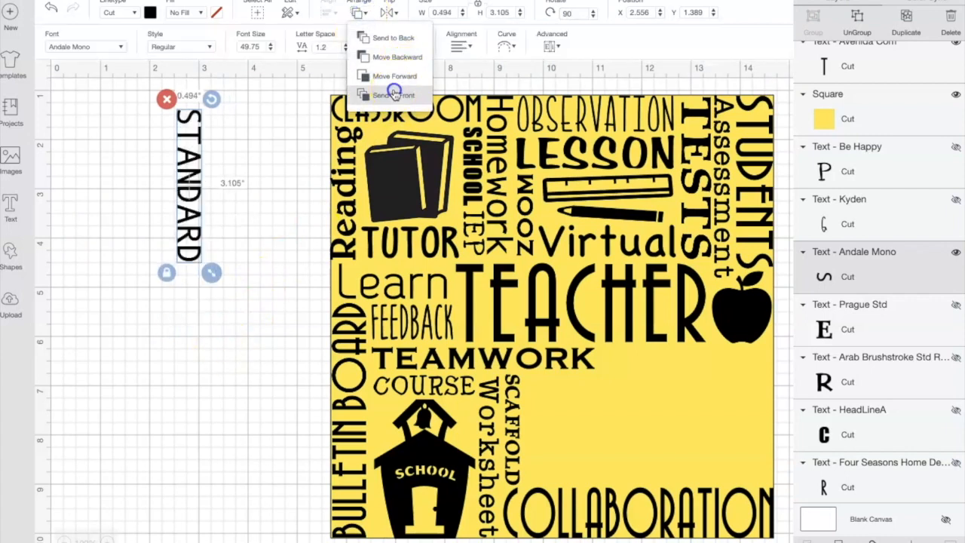
click(392, 95)
drag(185, 167, 614, 404)
drag(638, 507, 632, 479)
drag(612, 398, 605, 405)
drag(628, 497, 630, 501)
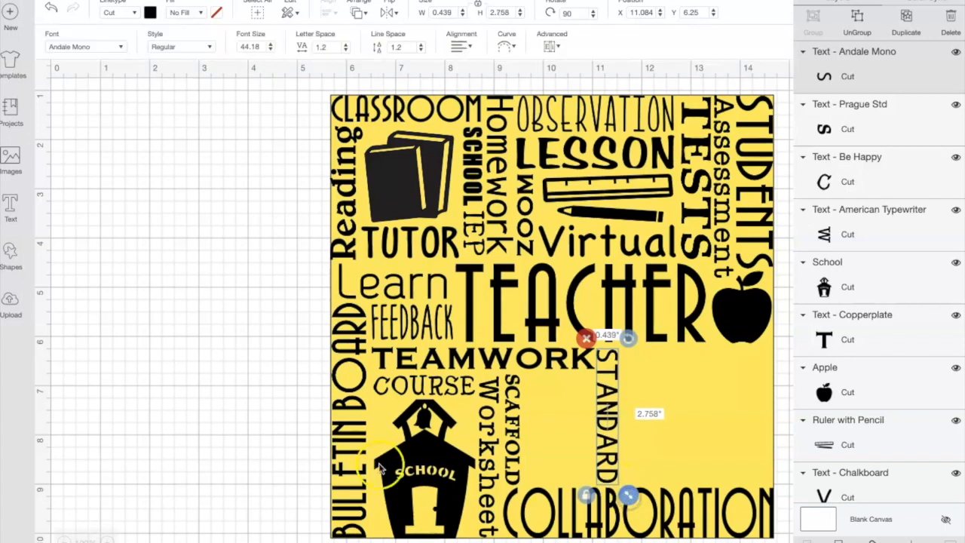
click(61, 437)
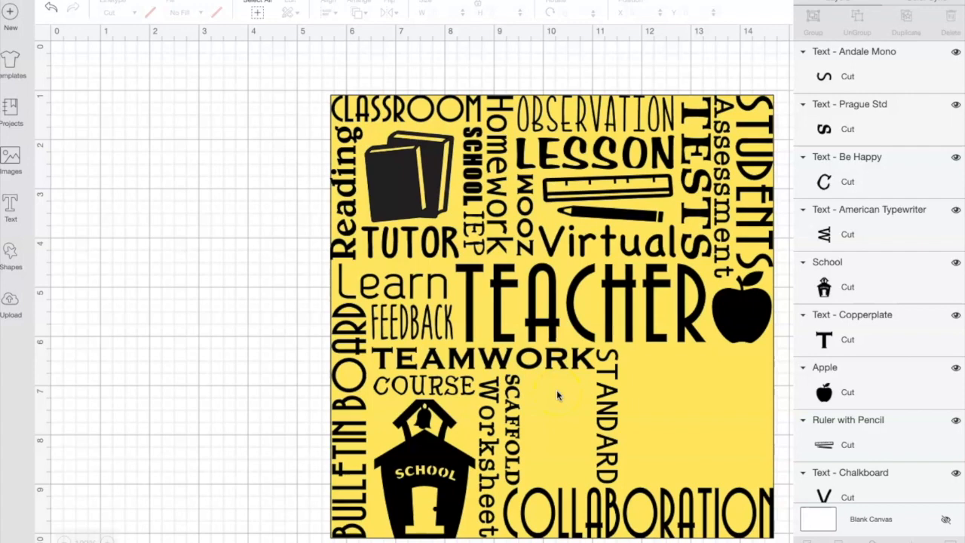
Find the hidden GRADES text in Kyden among the layers and unhide it.
scroll(814, 286, down, 5)
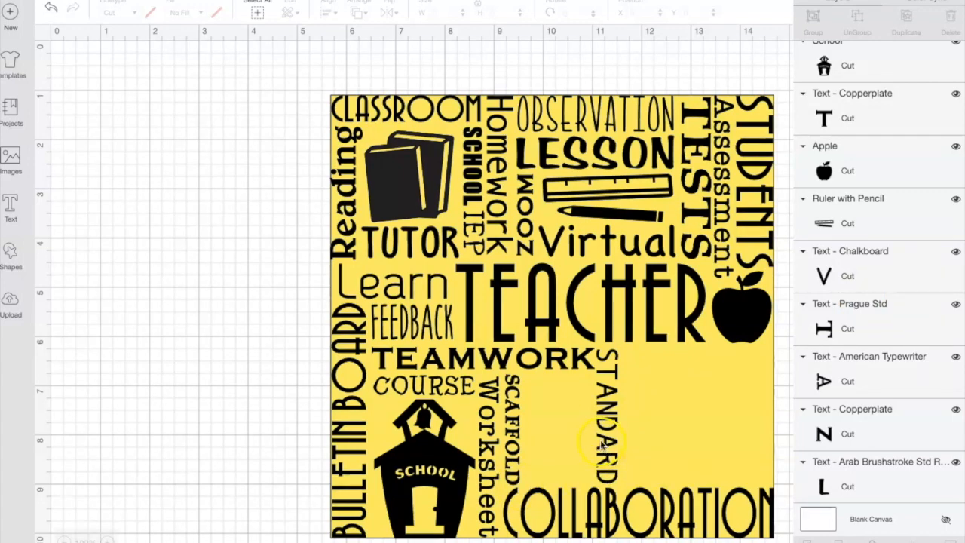
scroll(907, 269, up, 2)
scroll(904, 271, down, 15)
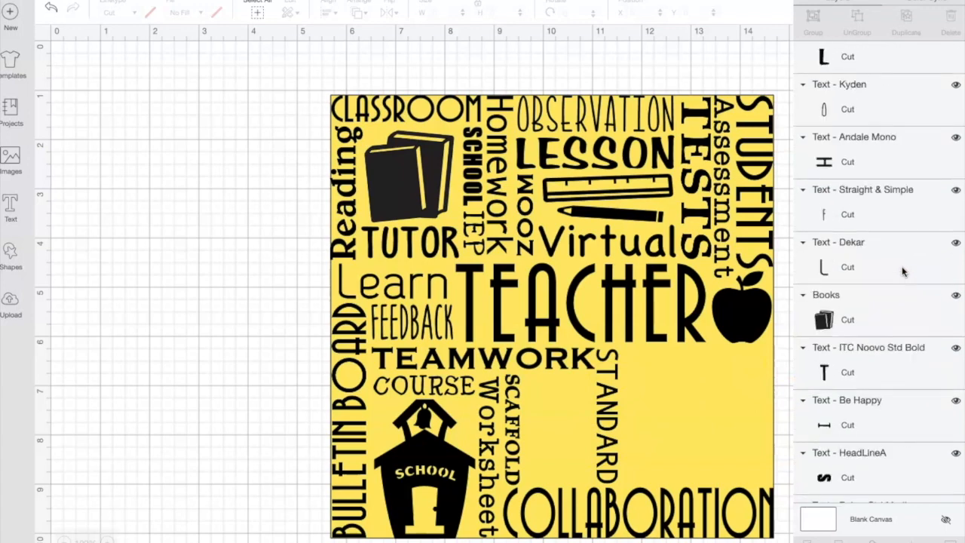
scroll(904, 271, down, 7)
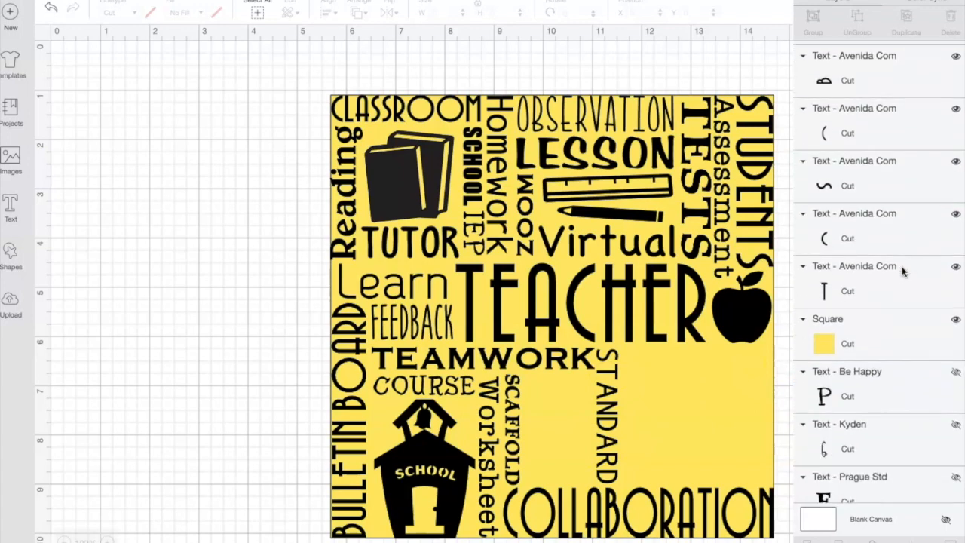
click(946, 285)
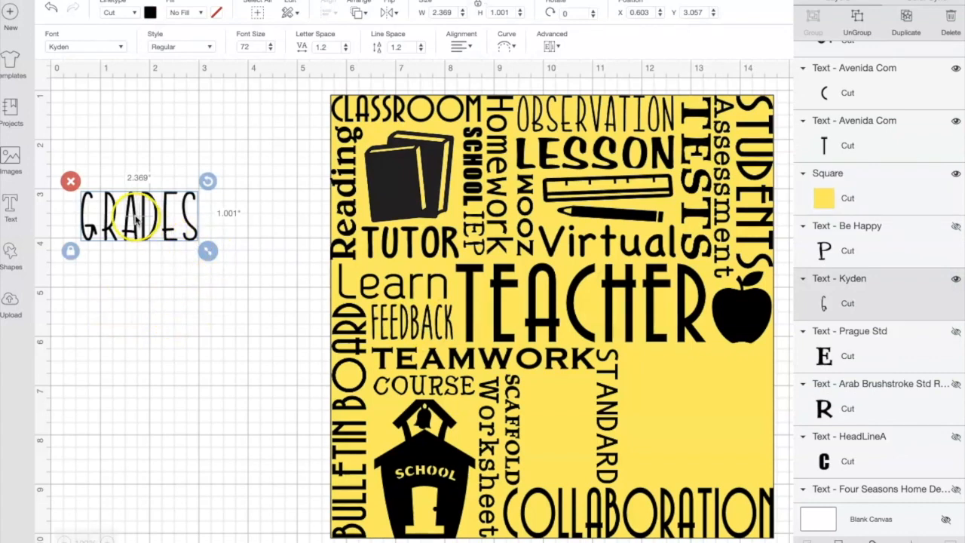
Bring GRADES to the front, shrink it to about 1.84 inches wide and place it just above COLLABORATION beside SCAFFOLD.
click(358, 12)
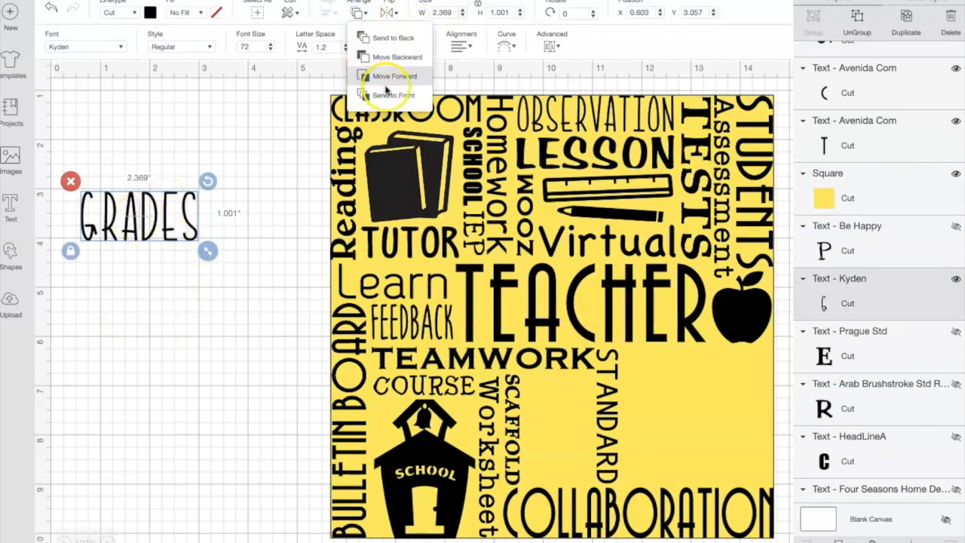
click(388, 94)
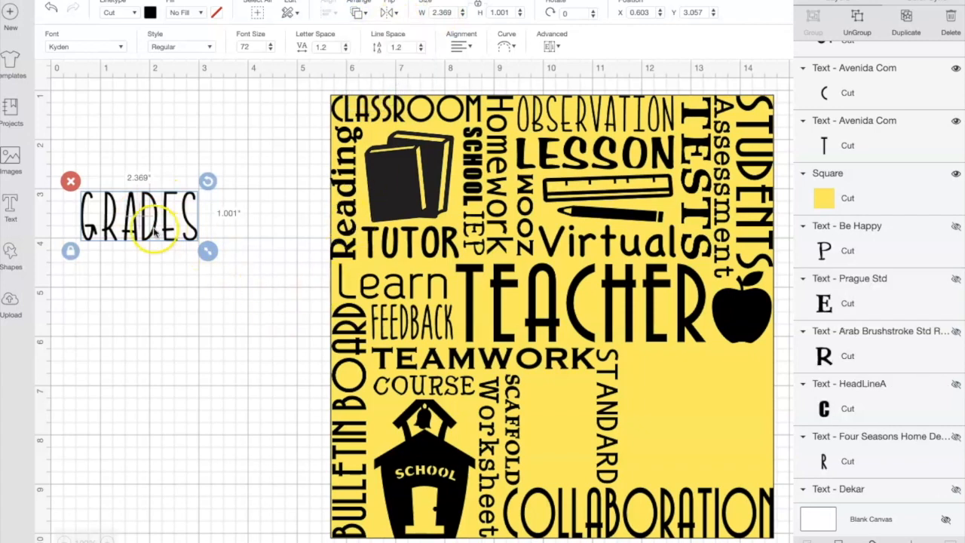
drag(143, 213, 595, 471)
drag(652, 495, 629, 480)
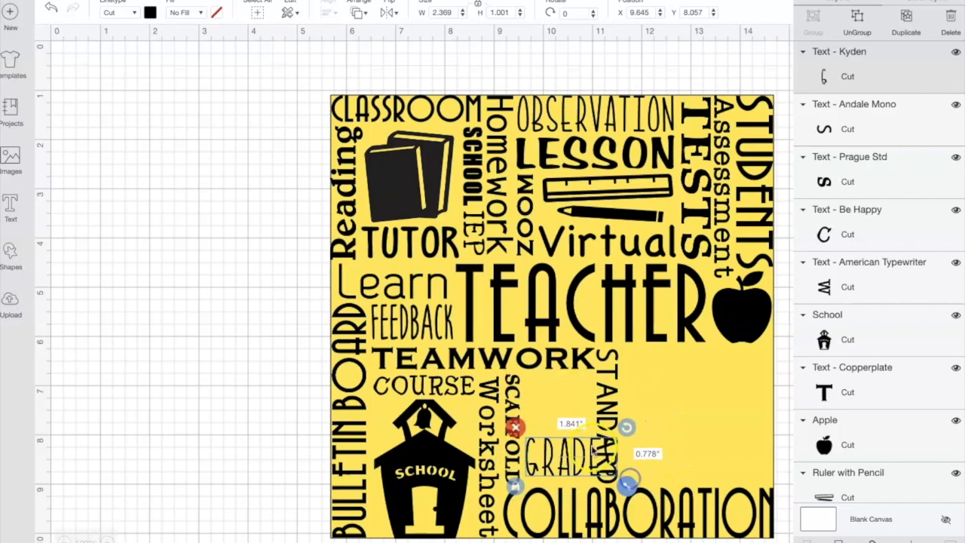
click(575, 465)
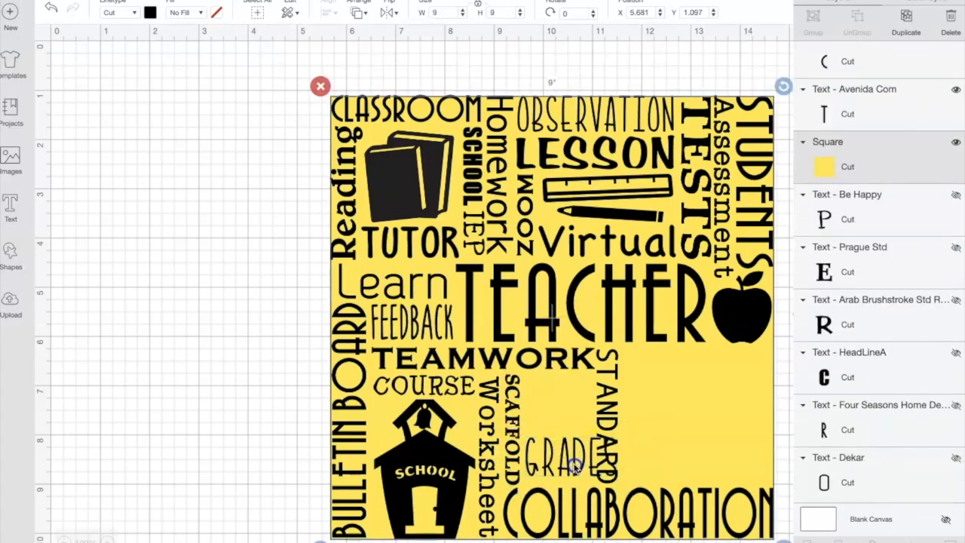
click(564, 461)
drag(564, 462, 564, 474)
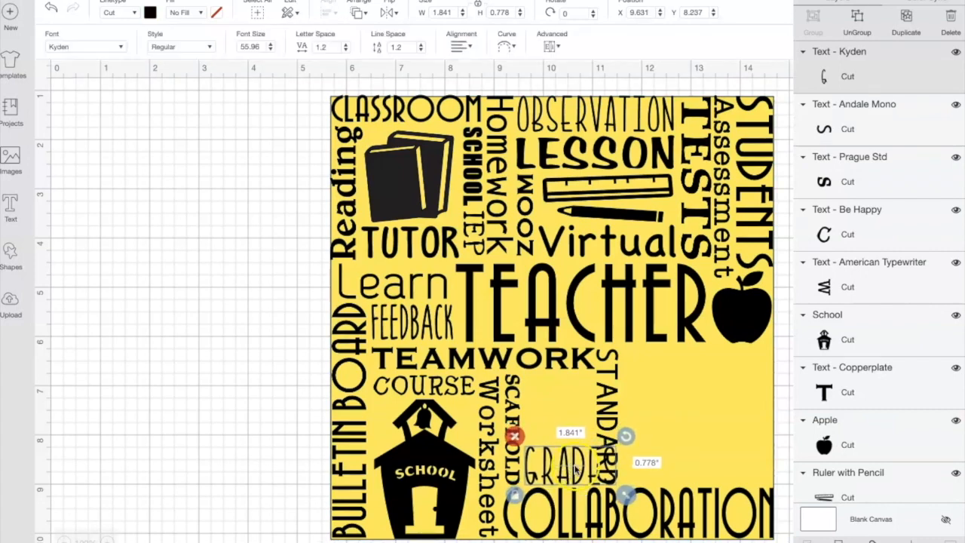
Shrink STANDARD to about 1.97 inches tall so it ends above GRADES.
click(608, 418)
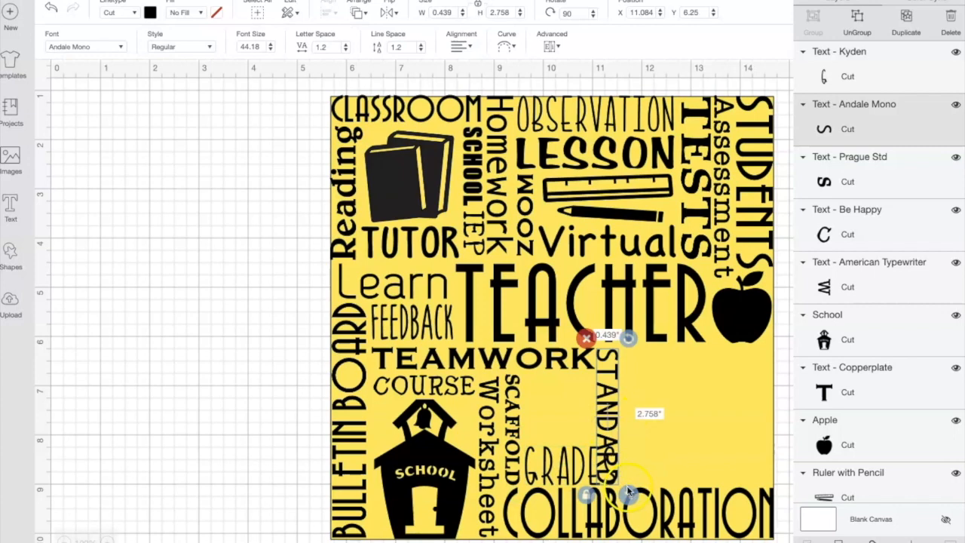
drag(628, 497, 621, 459)
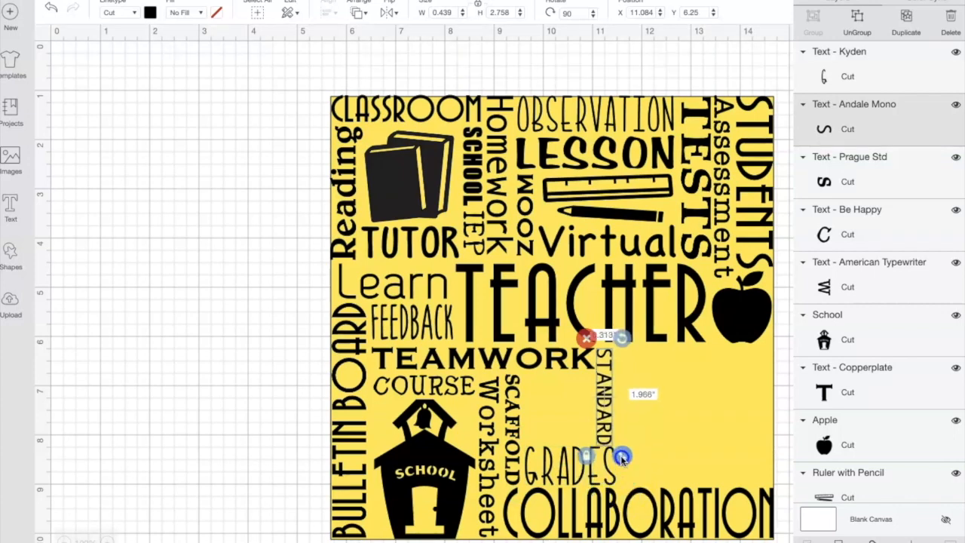
drag(606, 470, 606, 470)
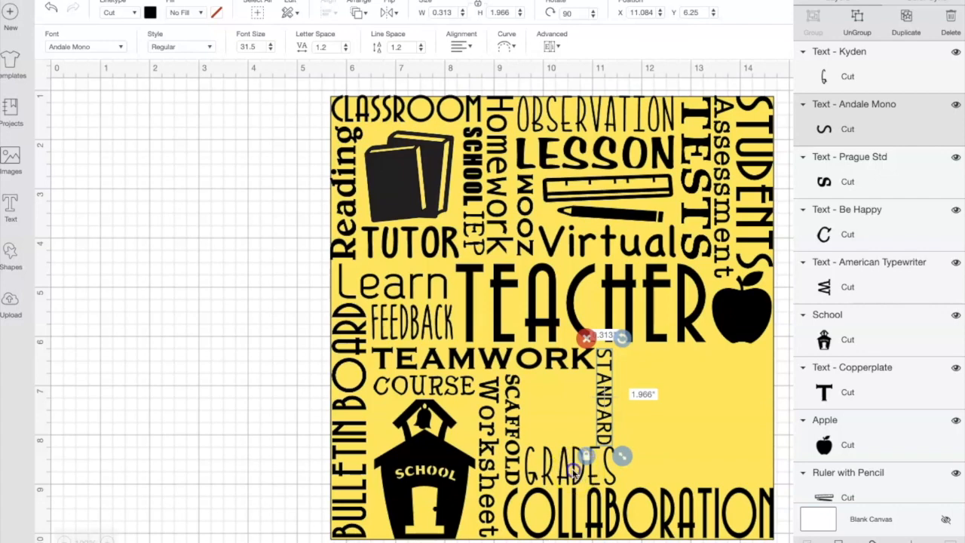
Nudge GRADES closer to SCAFFOLD, just above COLLABORATION.
click(573, 471)
click(562, 473)
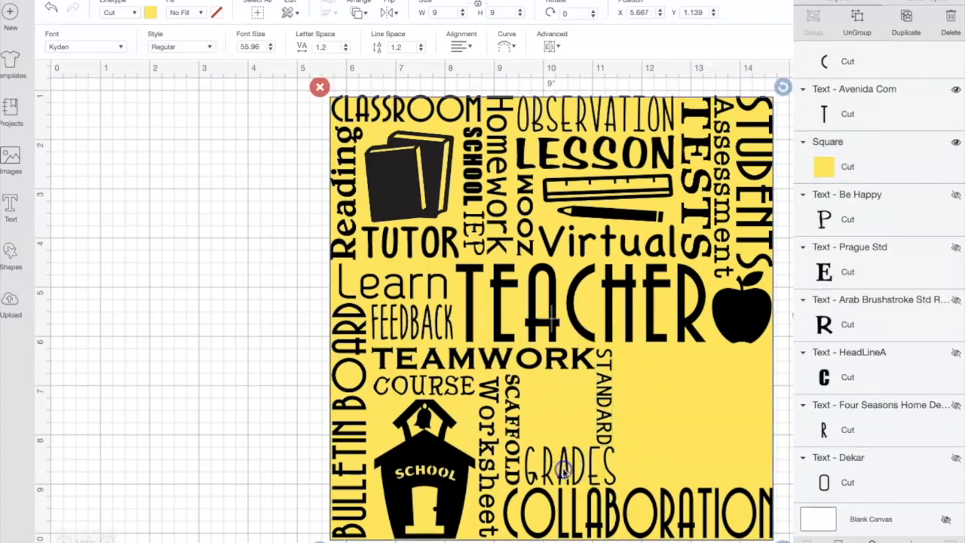
drag(562, 472, 561, 473)
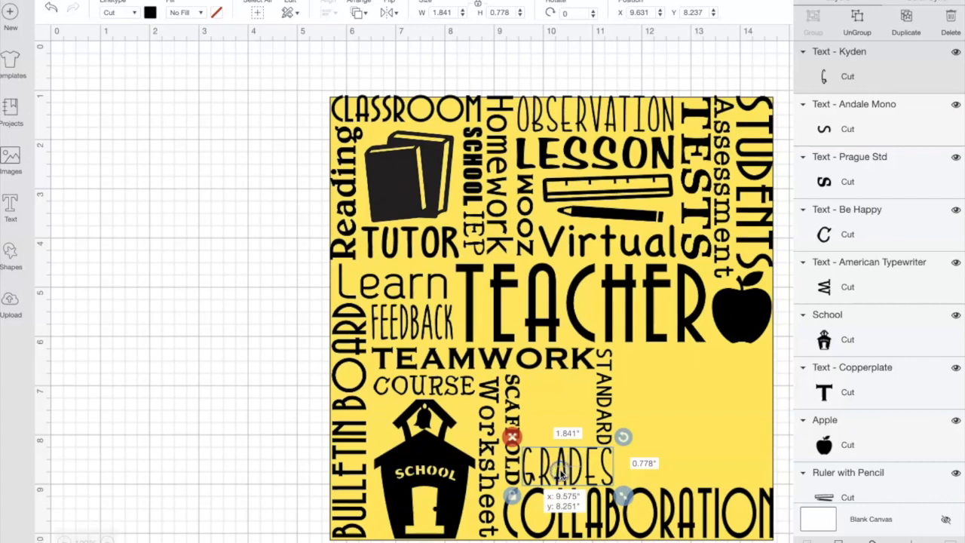
double_click(561, 473)
click(222, 430)
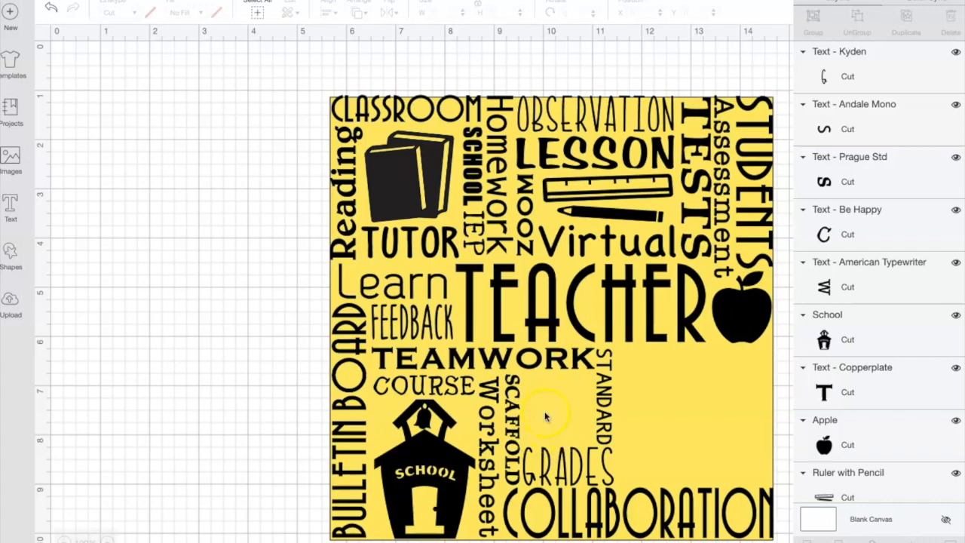
Find the hidden ELL text in Prague Std below the square layer and unhide it.
scroll(918, 247, down, 2)
scroll(918, 248, down, 10)
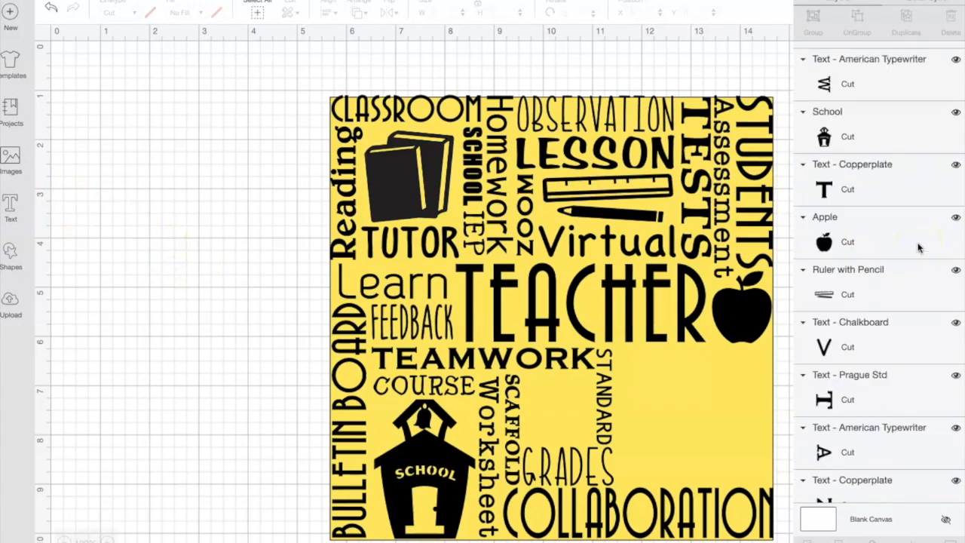
scroll(918, 247, down, 3)
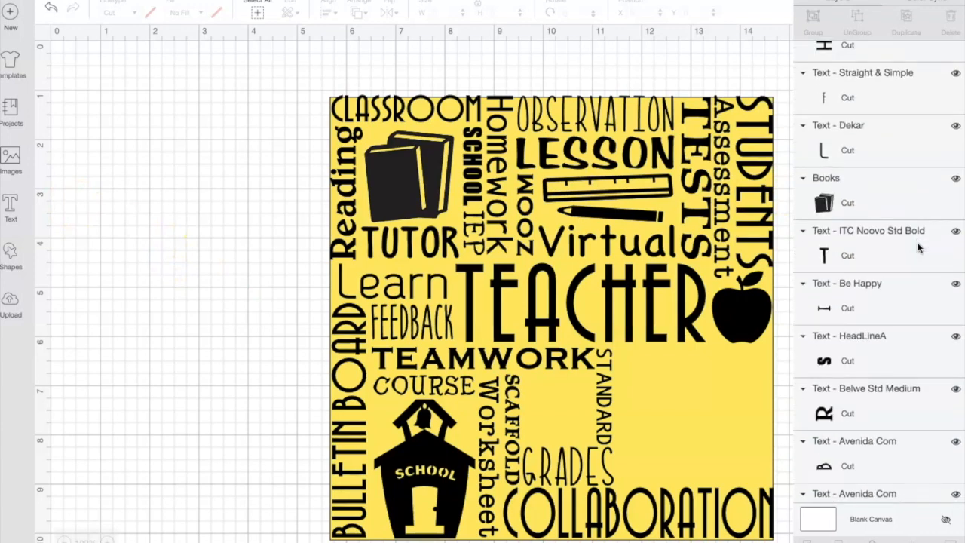
scroll(918, 247, down, 8)
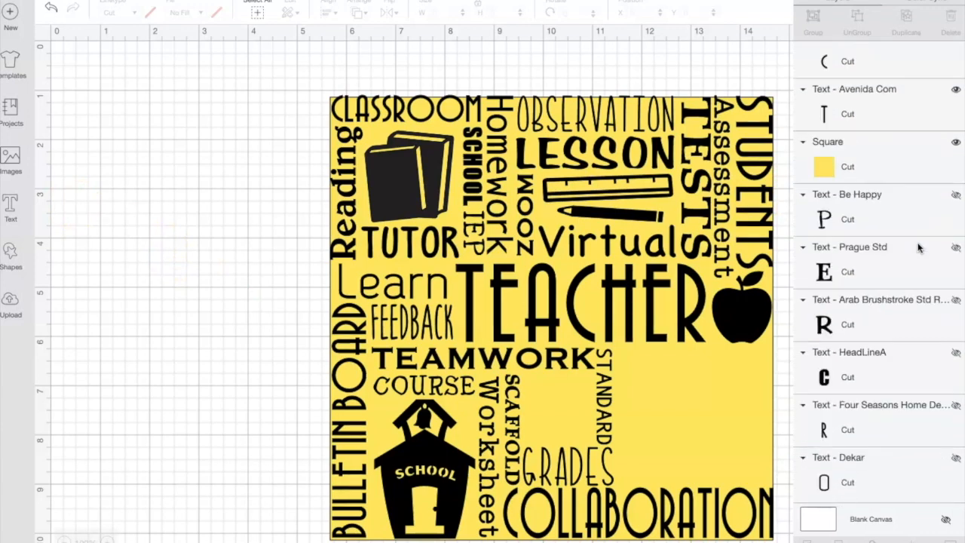
click(955, 252)
click(906, 254)
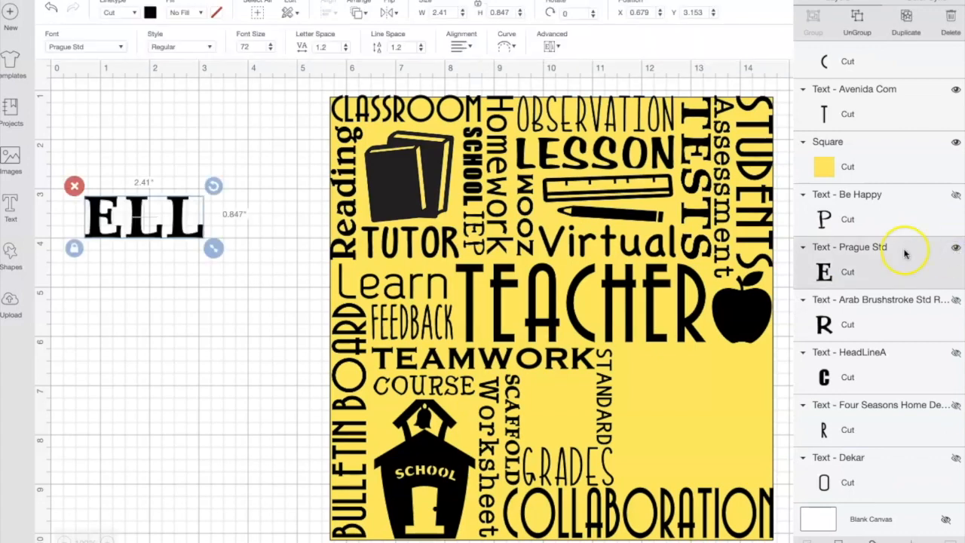
Shrink ELL to about 1.34 inches wide, bring it to the front and place it just above GRADES.
drag(214, 247, 161, 229)
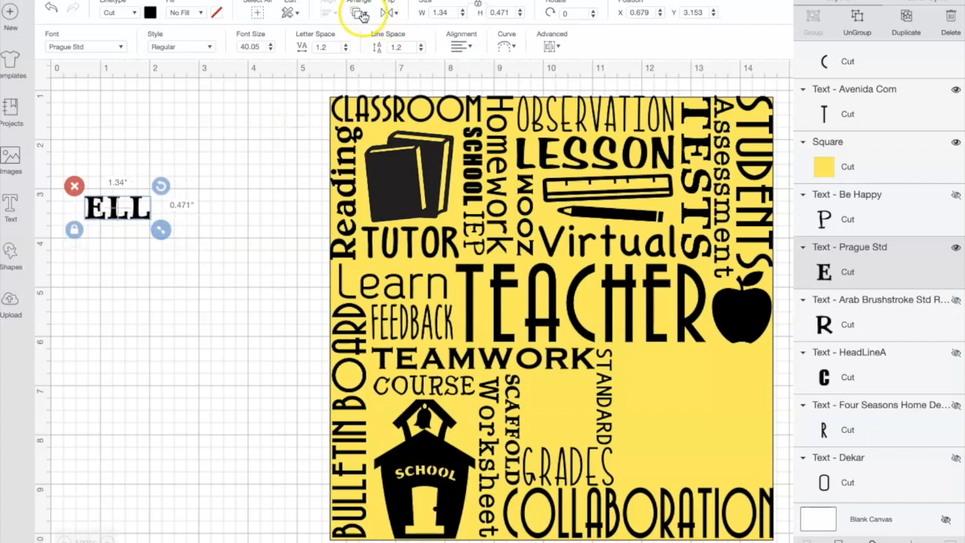
click(358, 12)
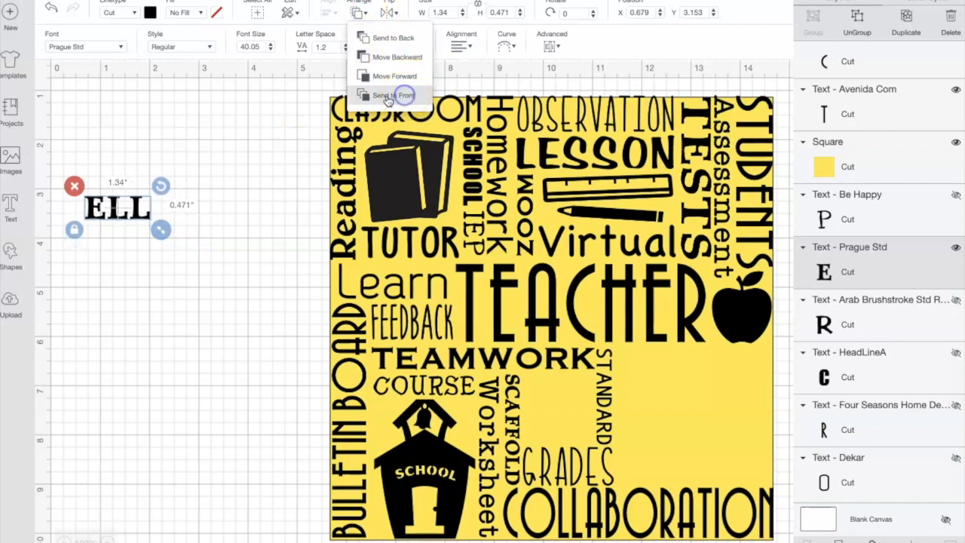
click(387, 96)
drag(116, 209, 564, 428)
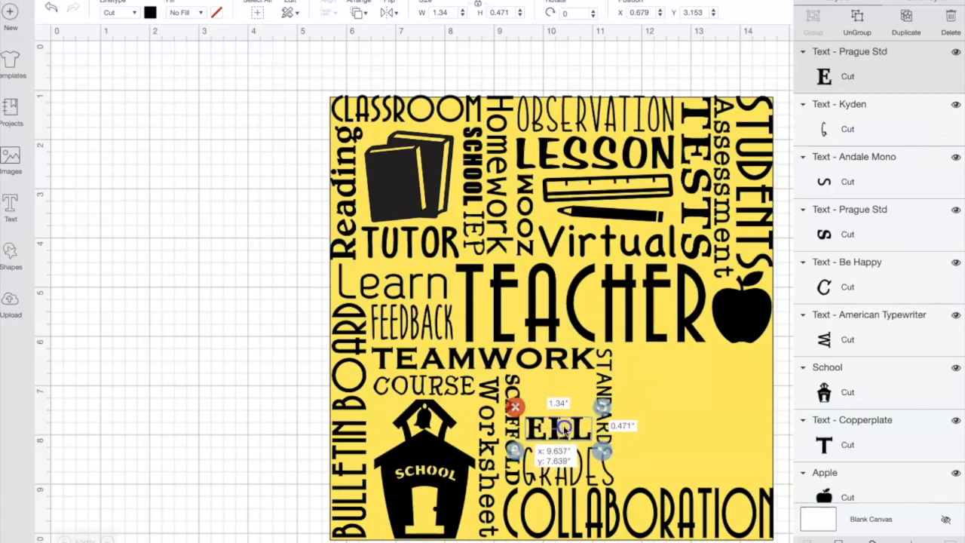
drag(564, 429, 564, 431)
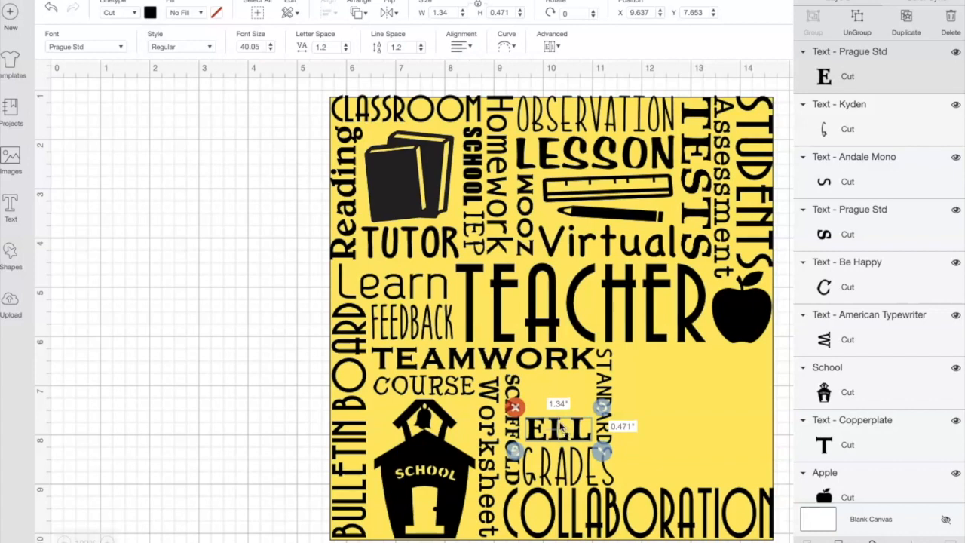
click(216, 408)
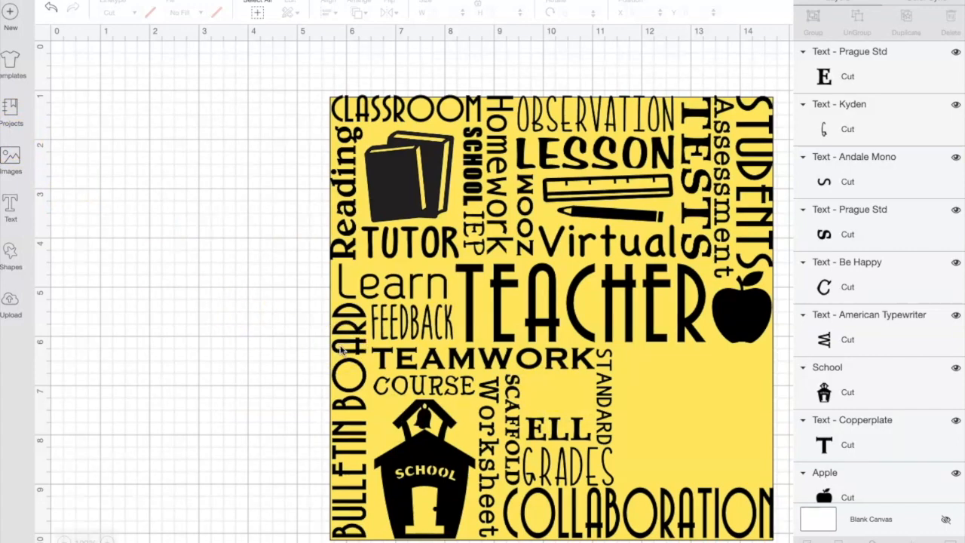
click(379, 448)
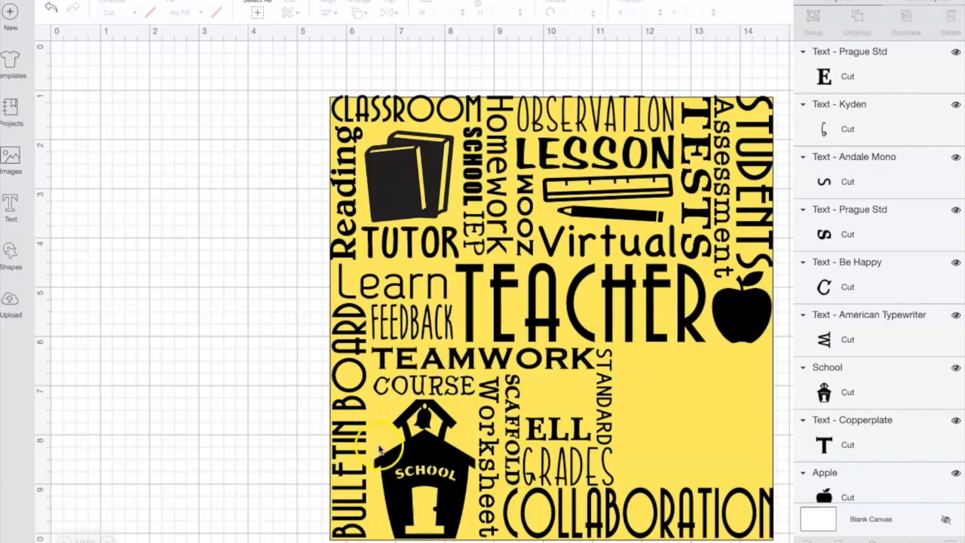
Search the image library for PUSH PIN in place of SCHOOL.
click(9, 154)
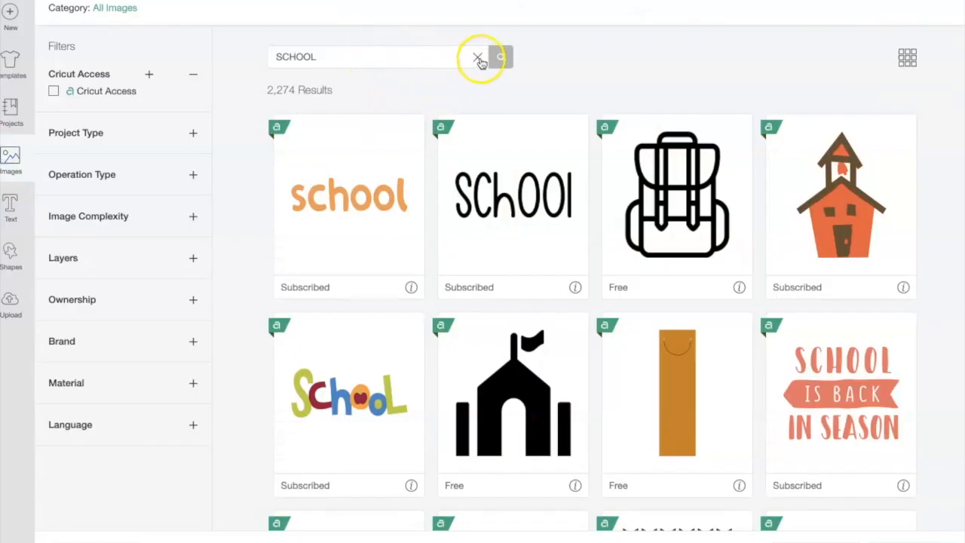
click(477, 62)
click(394, 58)
text(PUSH)
key(Return)
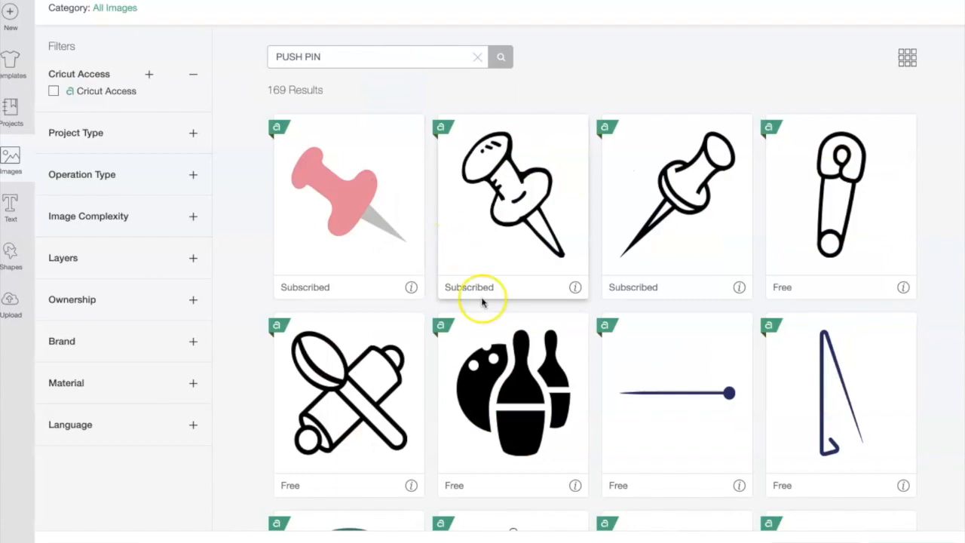
Find the solid grey pushpin near the end of the image results and add it to the canvas.
scroll(499, 327, down, 5)
scroll(502, 335, up, 5)
scroll(502, 335, down, 15)
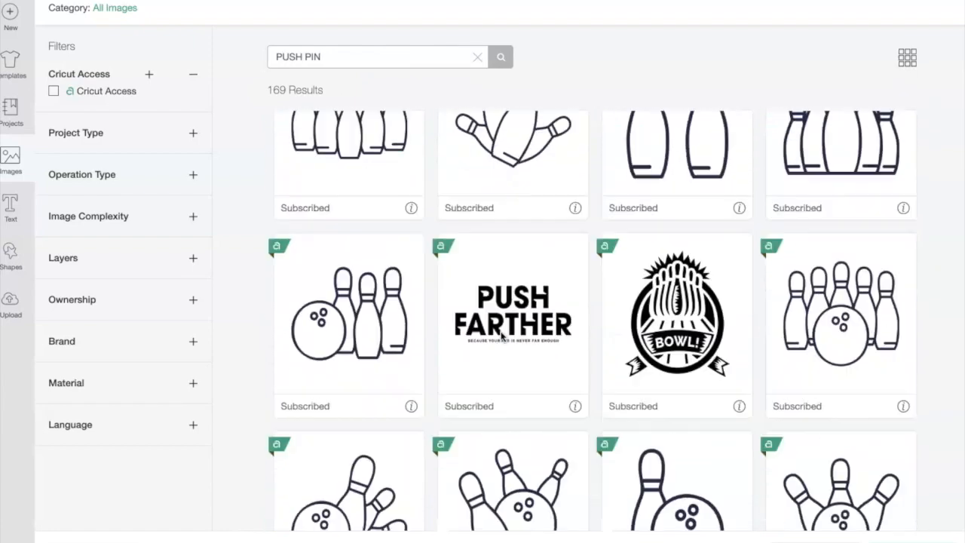
scroll(501, 336, down, 15)
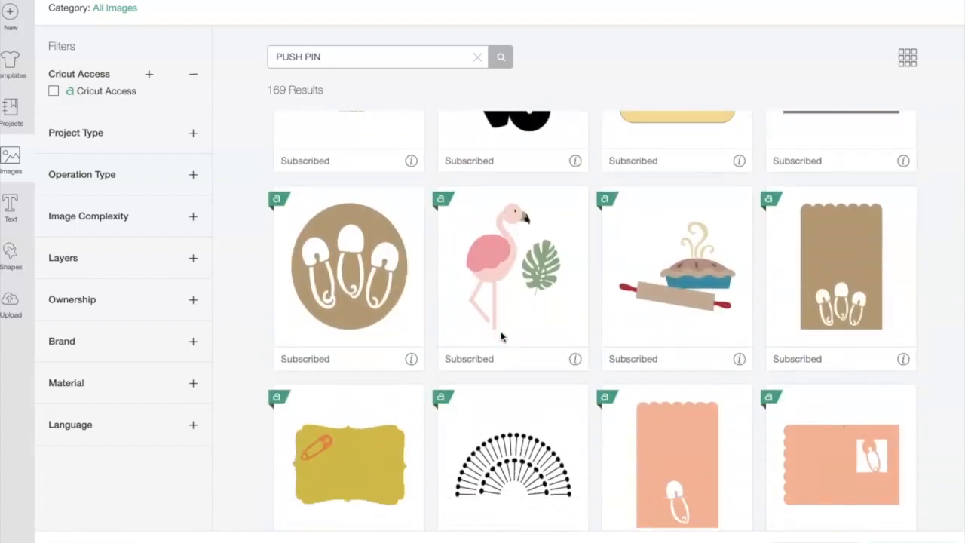
scroll(501, 336, down, 15)
scroll(501, 335, down, 15)
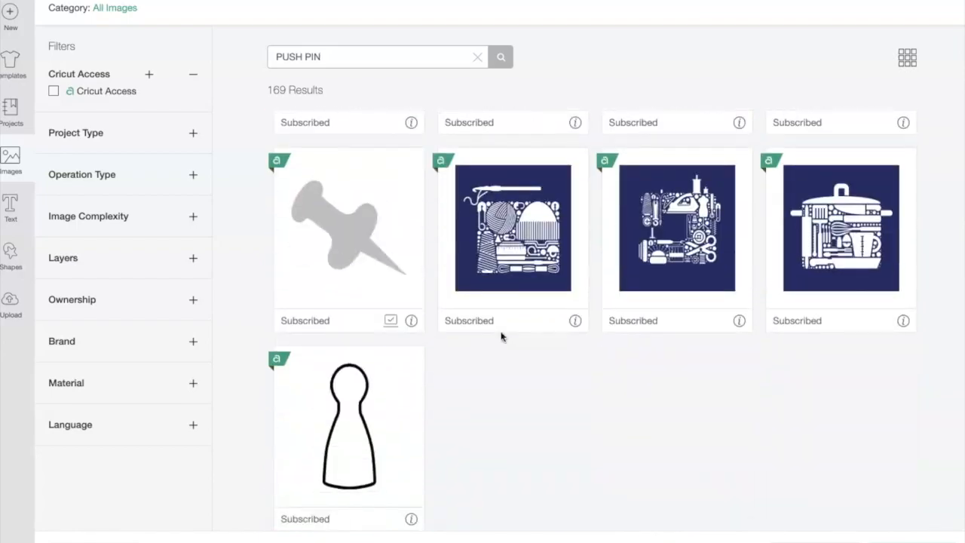
click(366, 232)
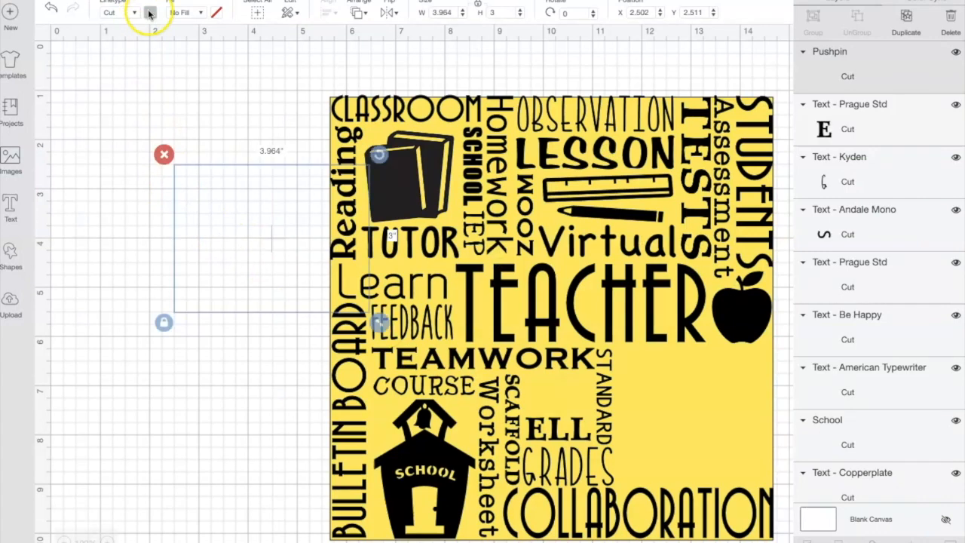
Recolor the pushpin black and shrink it to about 1.27 inches wide.
click(150, 13)
click(198, 62)
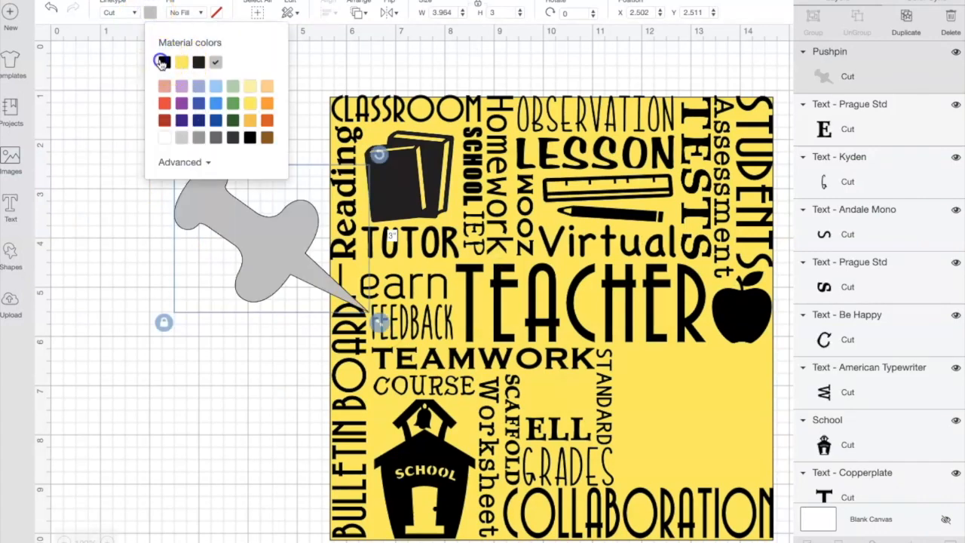
drag(379, 323, 244, 249)
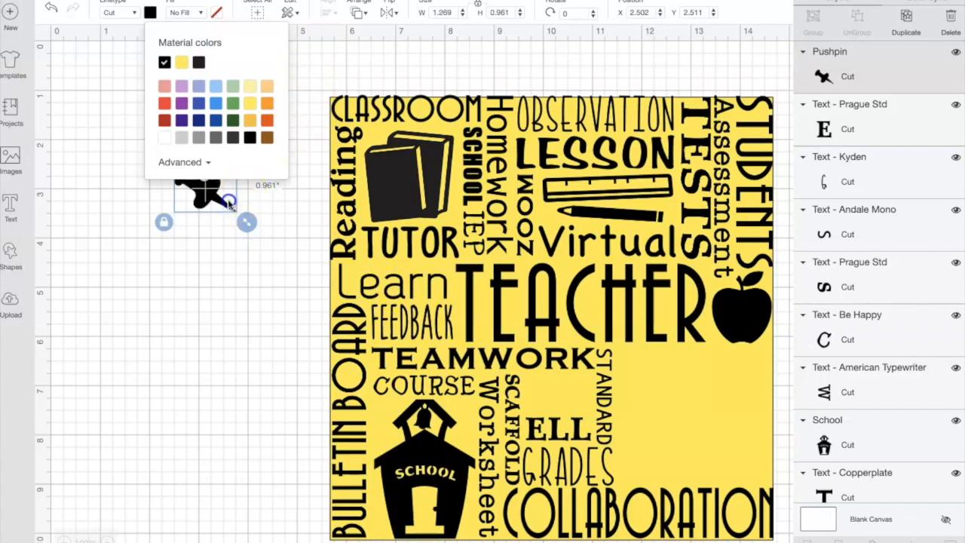
Flip the pushpin horizontally and place it above ELL, rotated 7.87 degrees and about 1.05 inches wide.
click(390, 14)
click(411, 35)
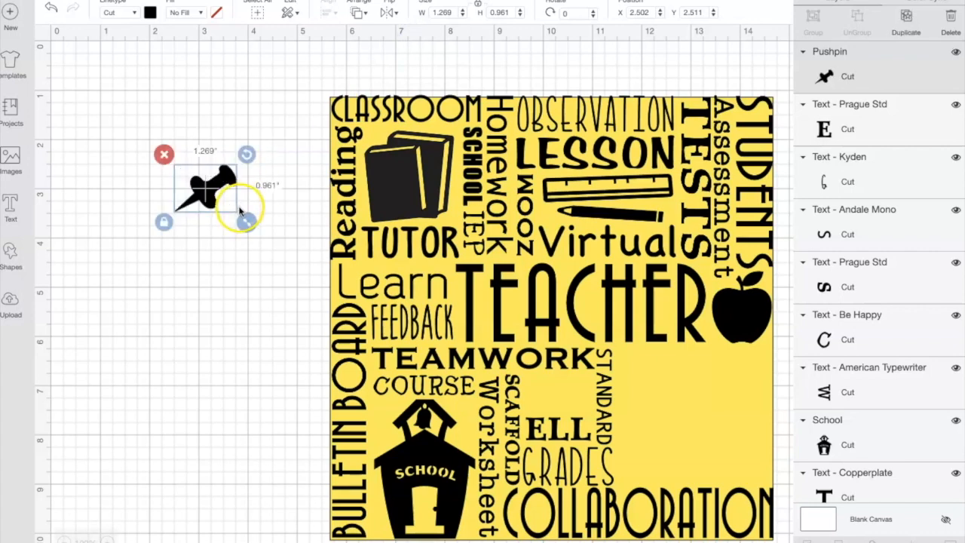
drag(240, 228, 549, 400)
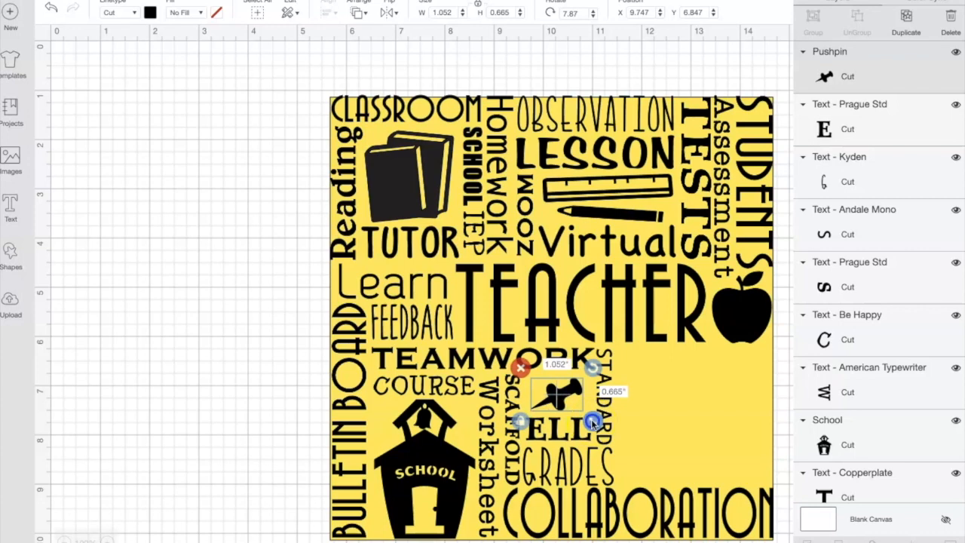
Enlarge the pushpin to about 1.15 inches wide and nudge it into the gap between TEAMWORK and ELL.
mouse_move(593, 424)
mouse_down()
mouse_move(610, 427)
mouse_move(599, 426)
mouse_up()
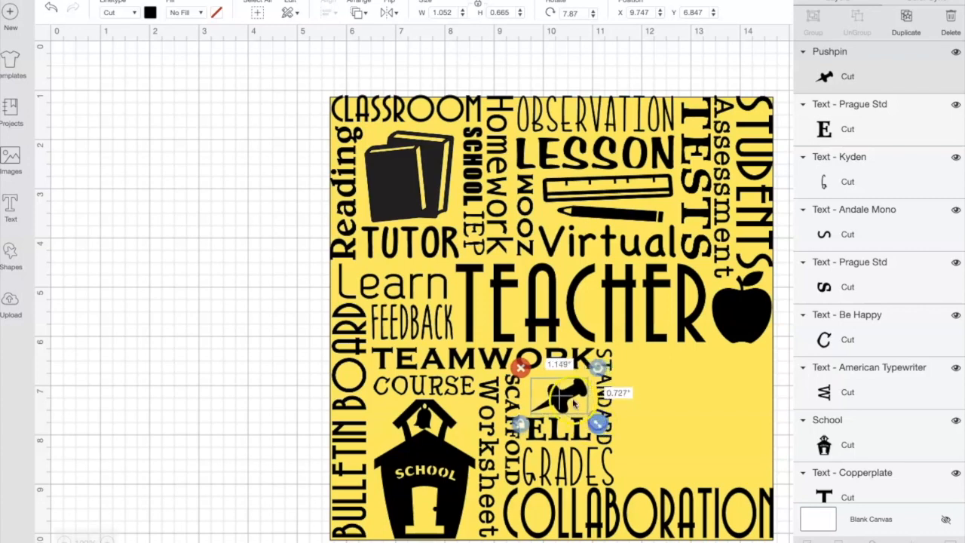
drag(564, 394, 563, 391)
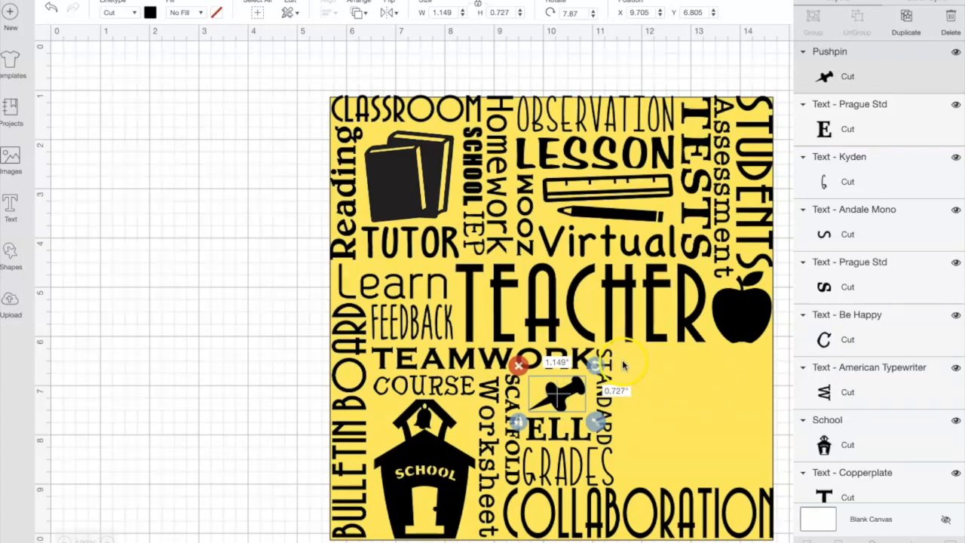
click(194, 382)
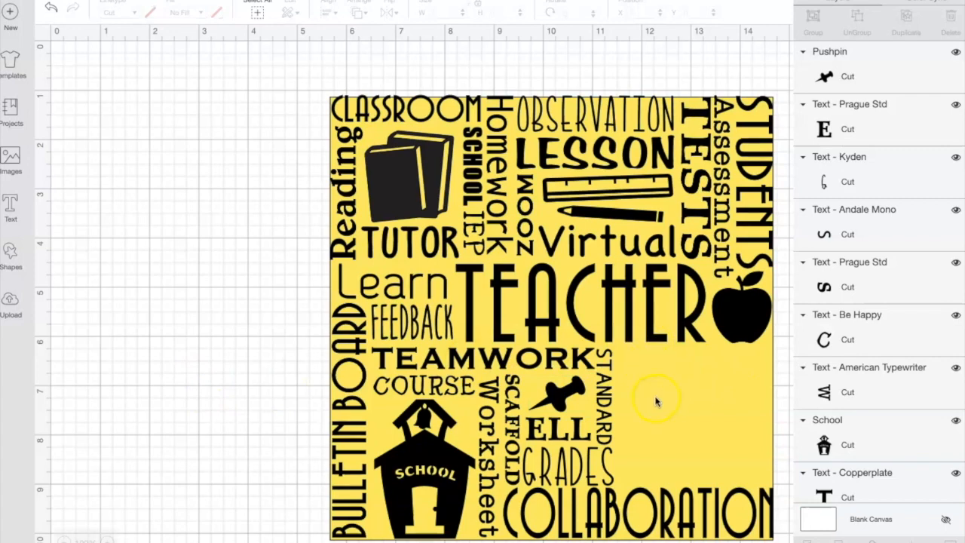
Find the remaining hidden text layers listed below the yellow square.
scroll(857, 391, down, 5)
scroll(858, 390, down, 5)
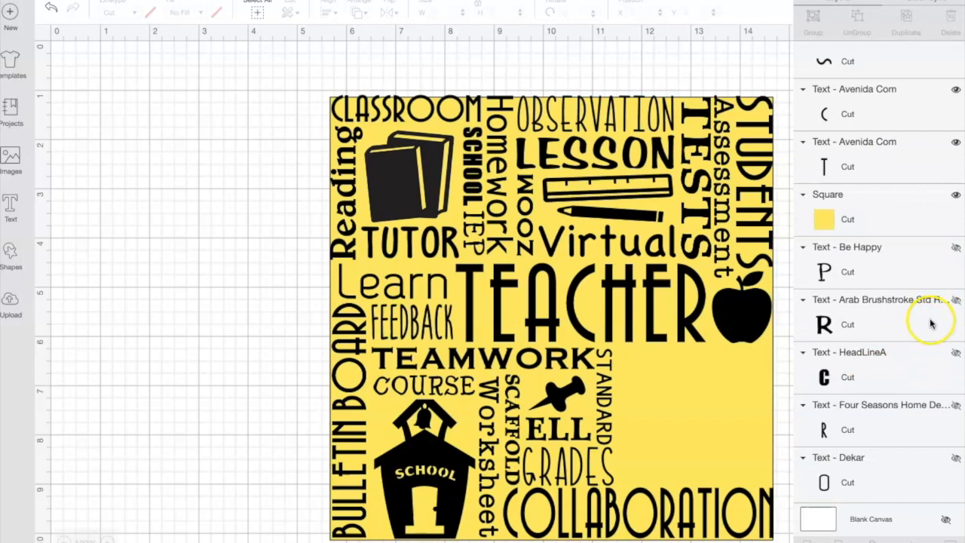